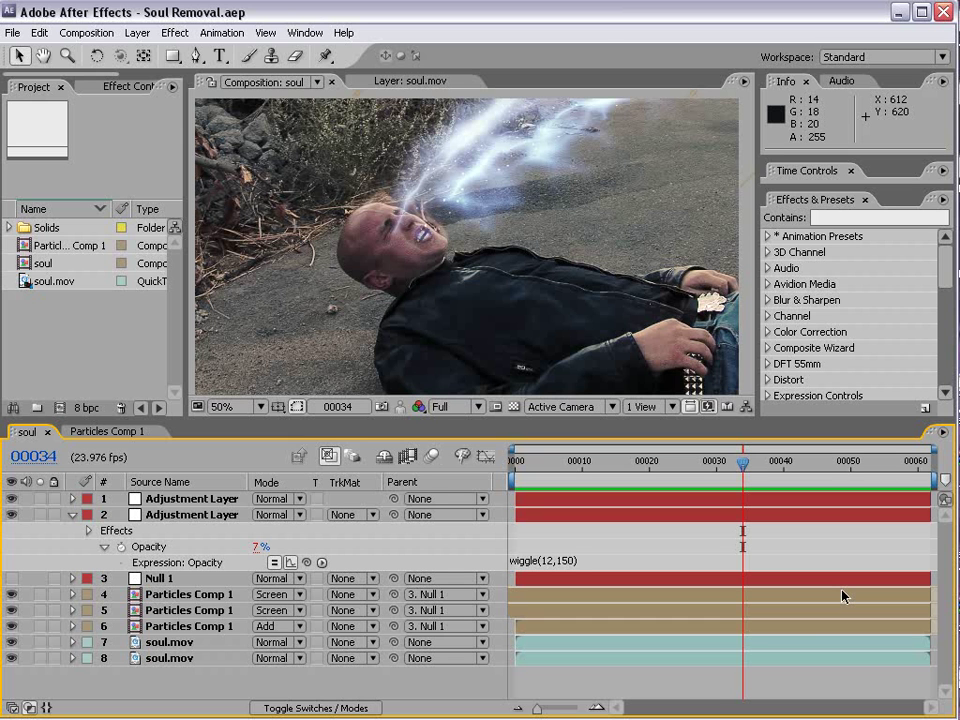
- Preview the finished soul composition and scrub through its frames to examine the energy effect
key(KP_0)
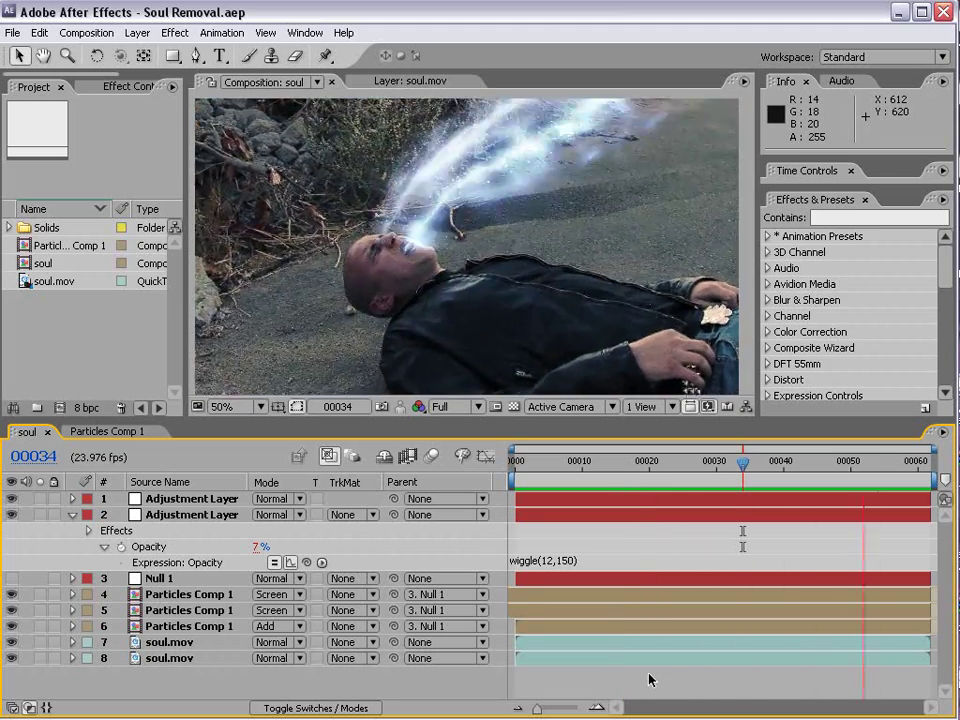
key(Home)
drag(524, 466, 664, 515)
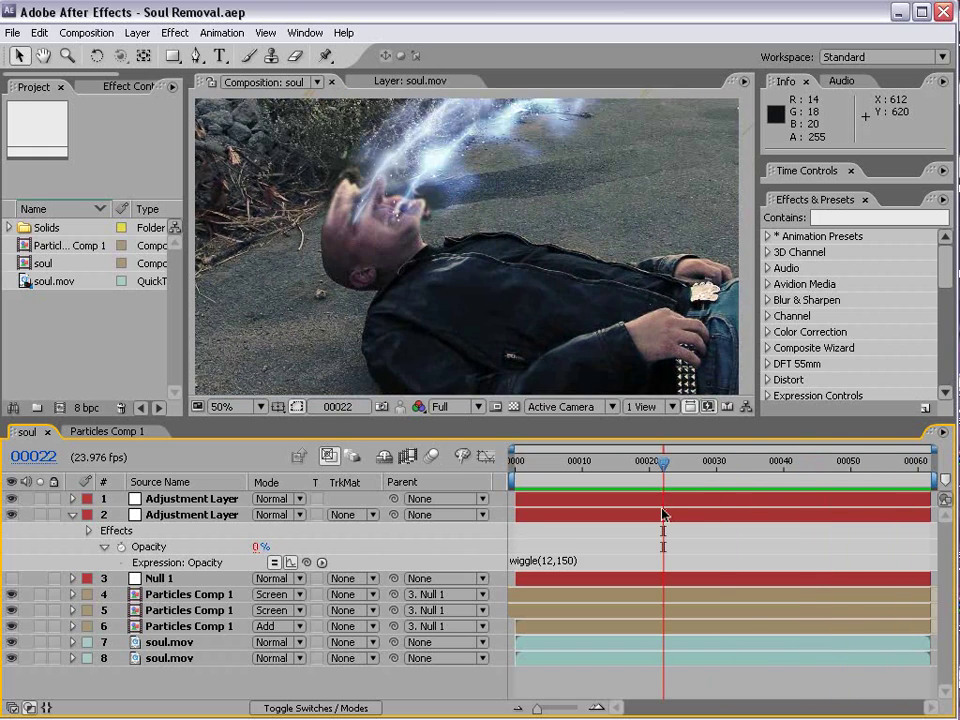
drag(640, 466, 601, 484)
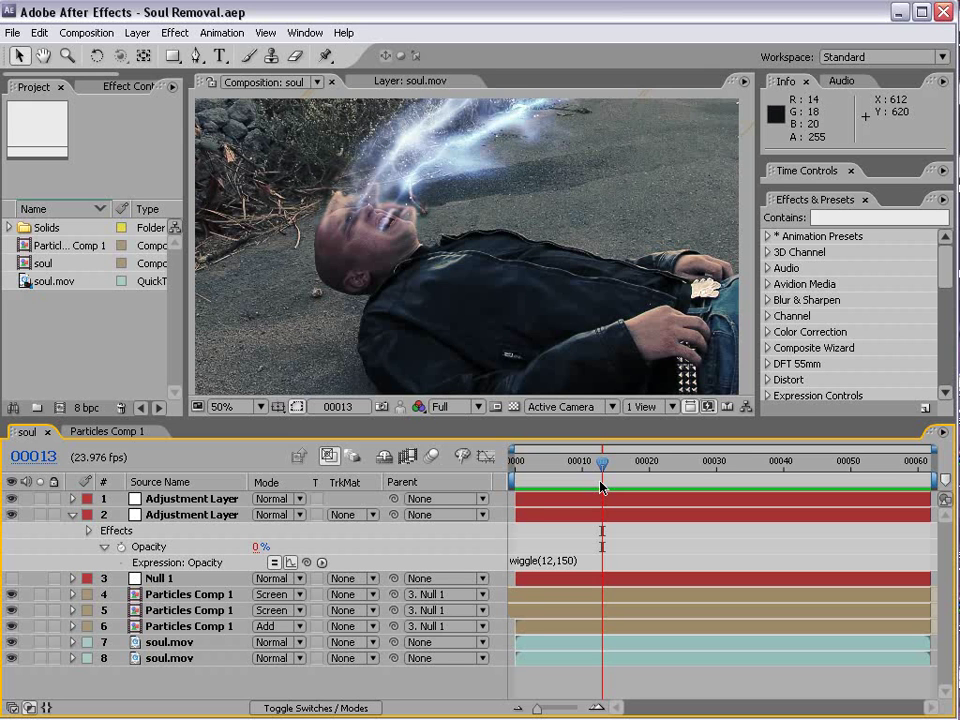
drag(601, 487, 515, 484)
- Create a new composition from the soul.mov footage and return to its first frame
click(55, 281)
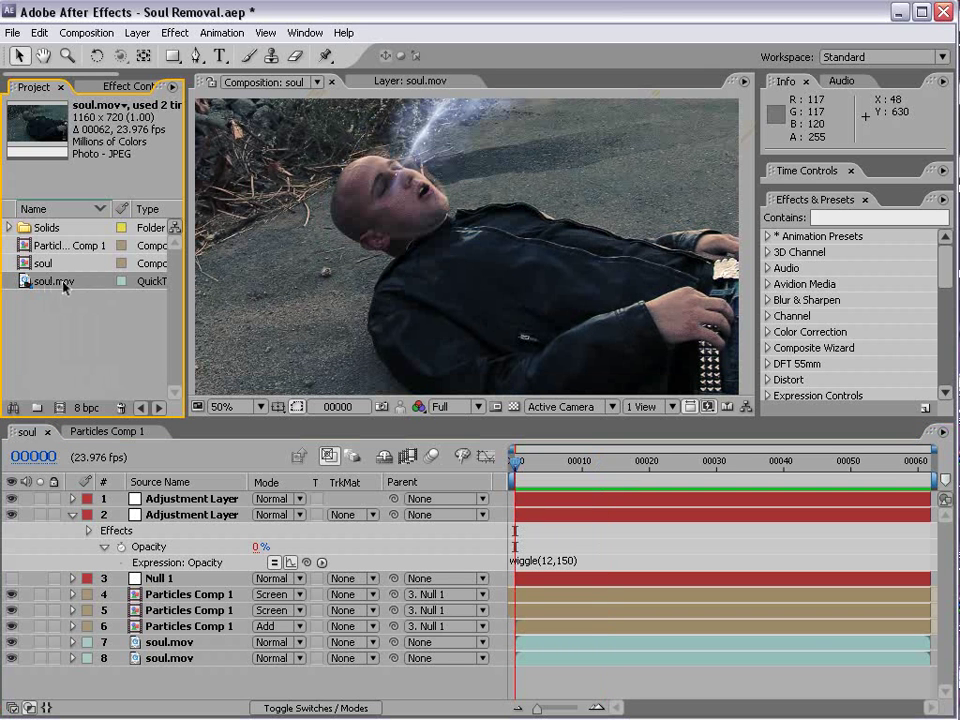
drag(64, 285, 60, 407)
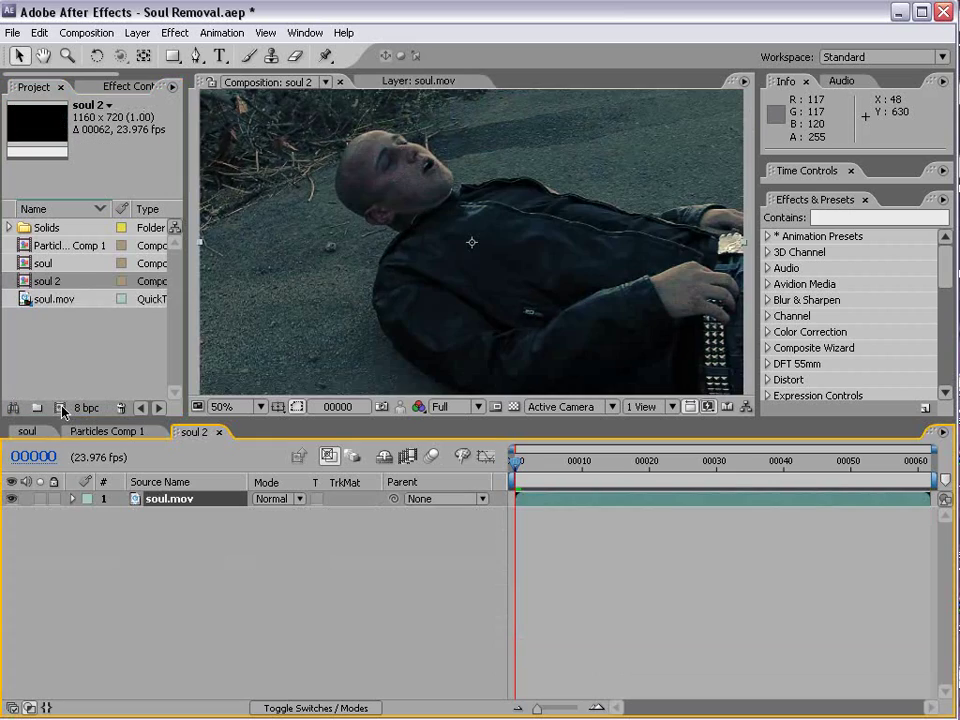
drag(544, 467, 510, 467)
- Add a white (FFFFFF) 1160 x 720 solid layer named Energy above the footage
click(137, 32)
mouse_move(145, 52)
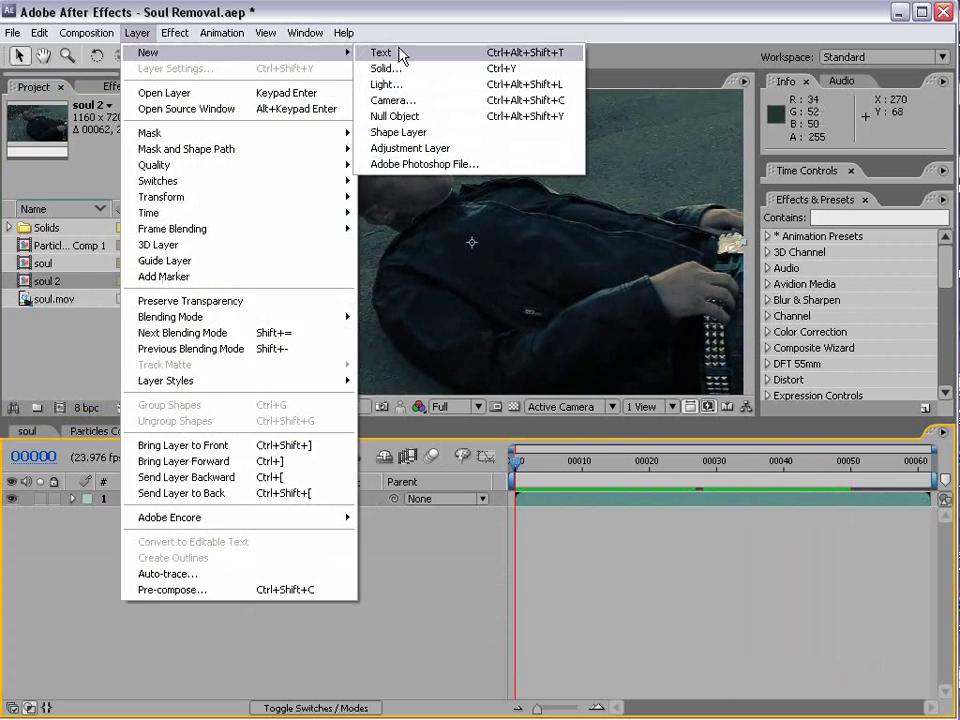
click(400, 69)
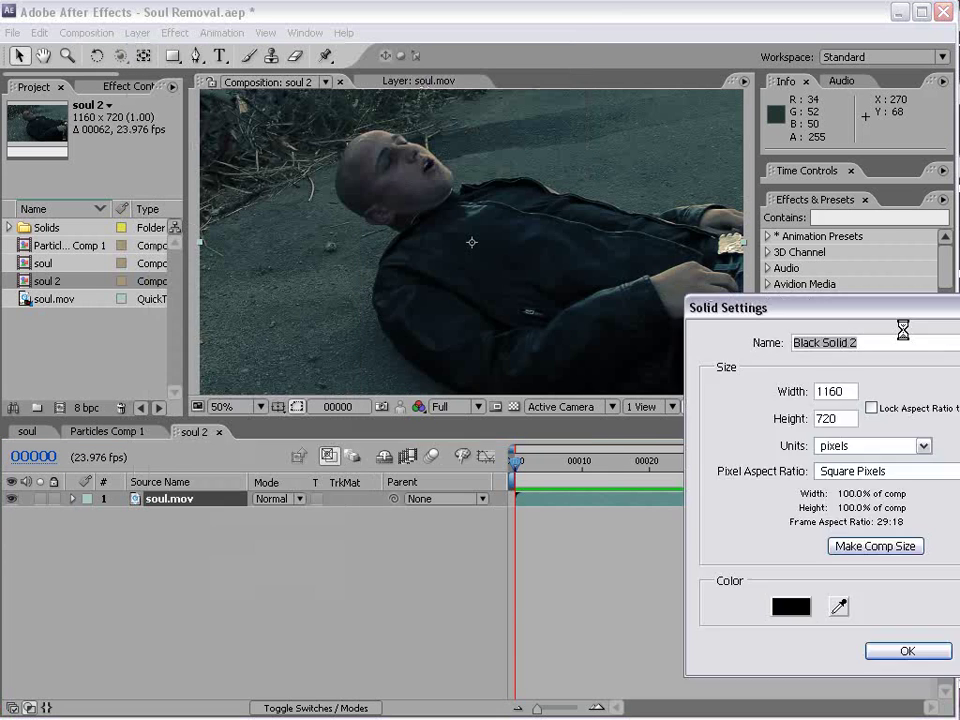
text(Energy)
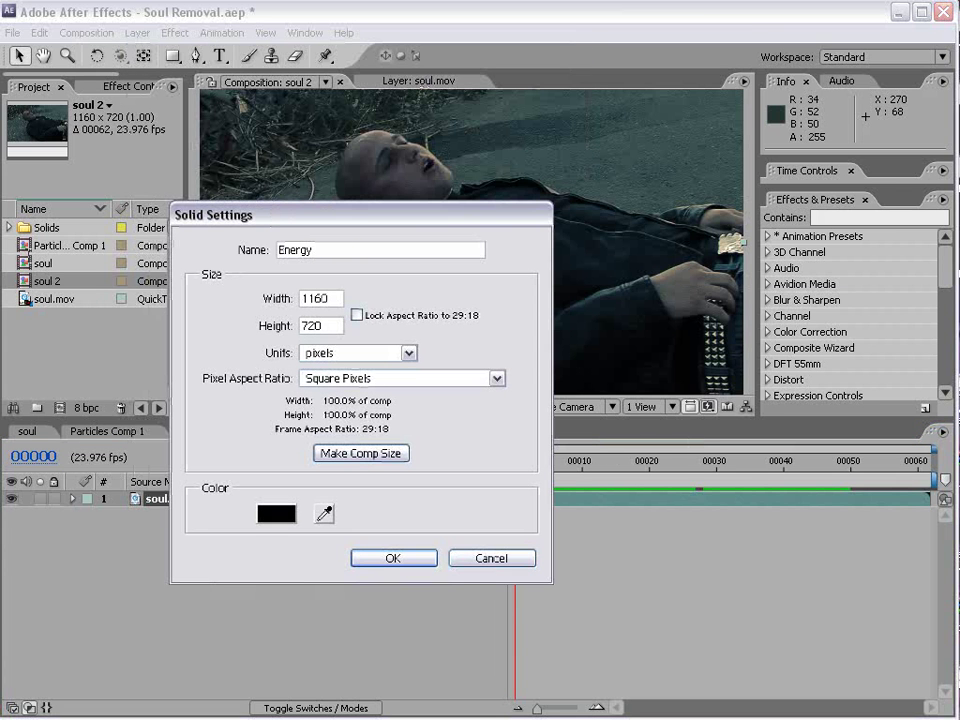
click(276, 513)
drag(555, 388, 533, 385)
click(312, 402)
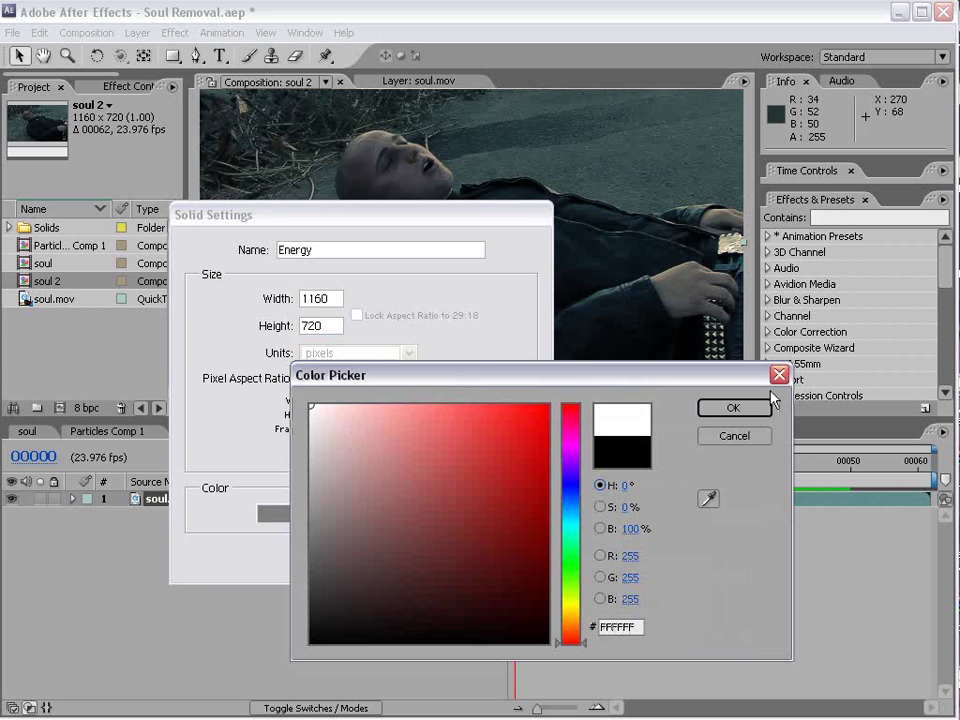
click(736, 405)
click(405, 558)
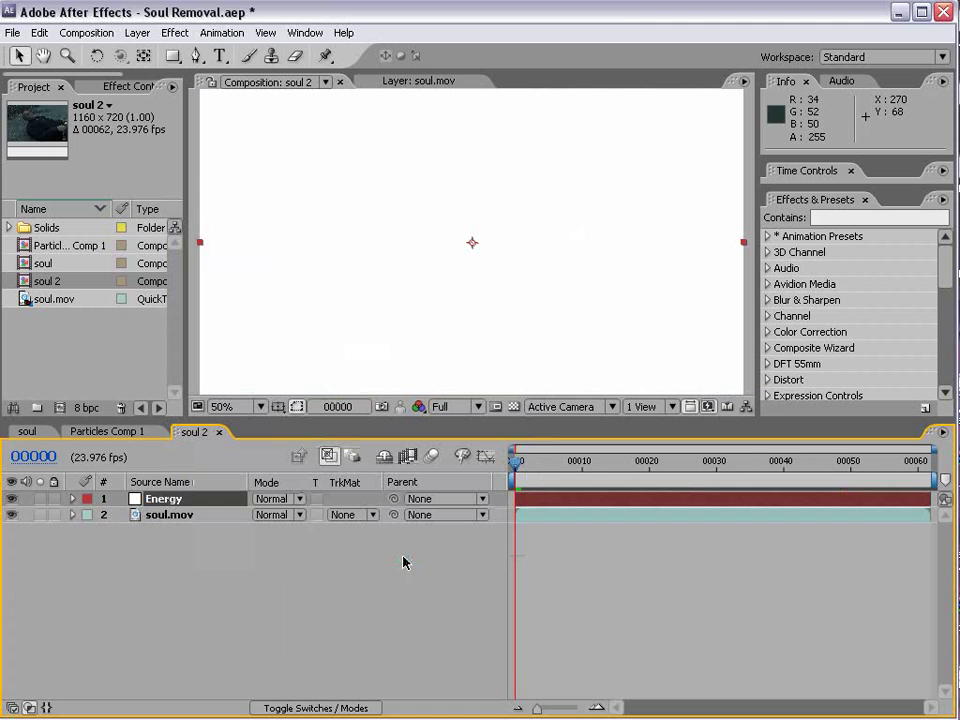
- Pre-compose the Energy layer as Energy Comp, moving all attributes into the new composition, and open that composition
key(comma)
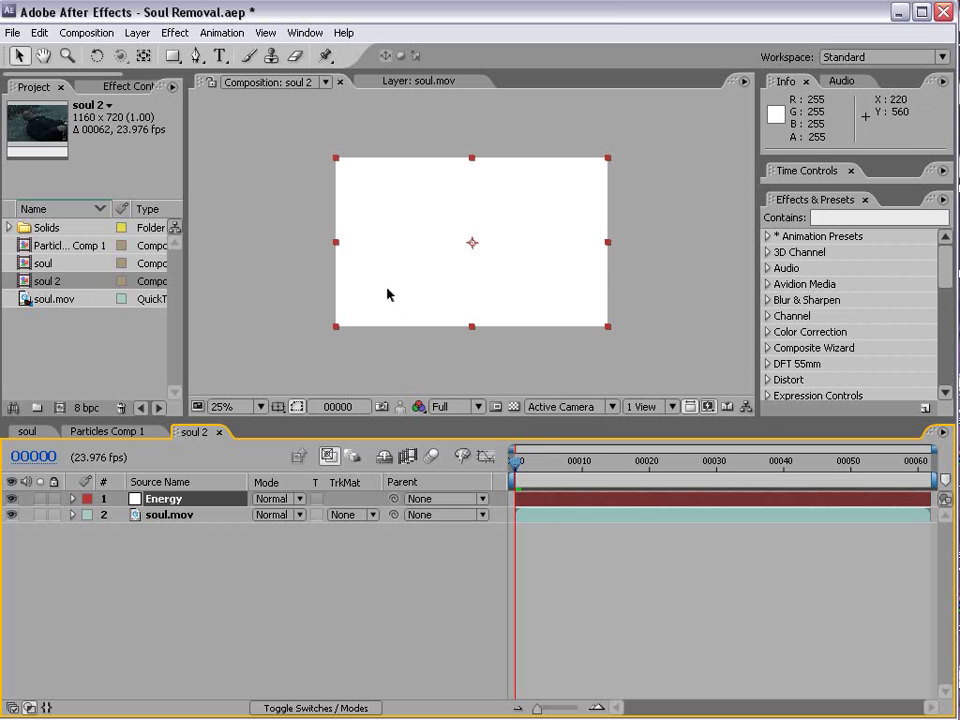
click(138, 33)
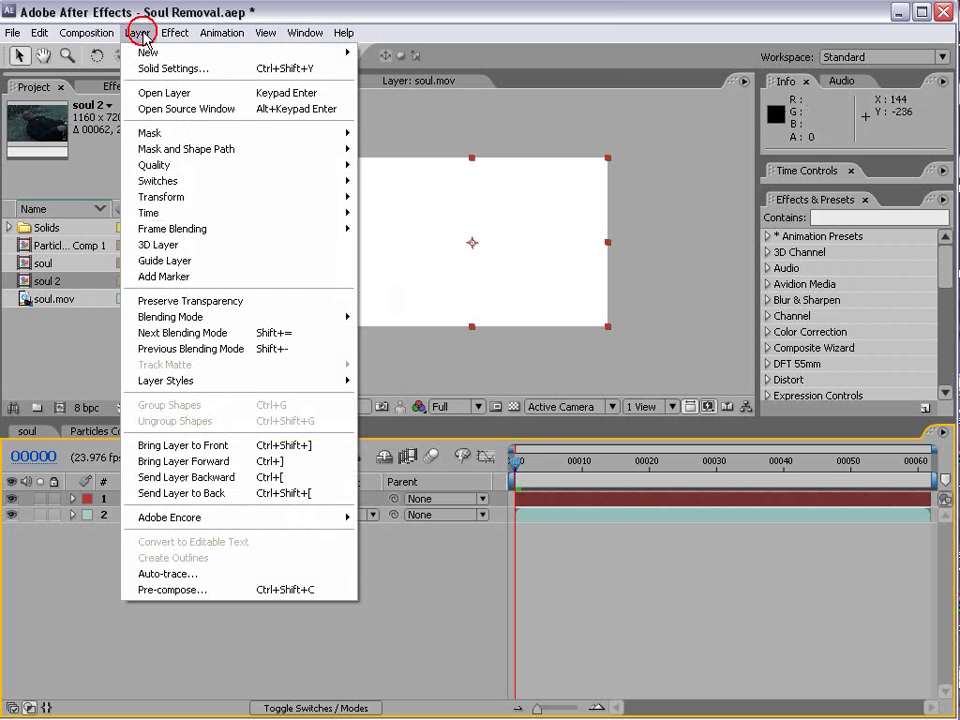
click(265, 590)
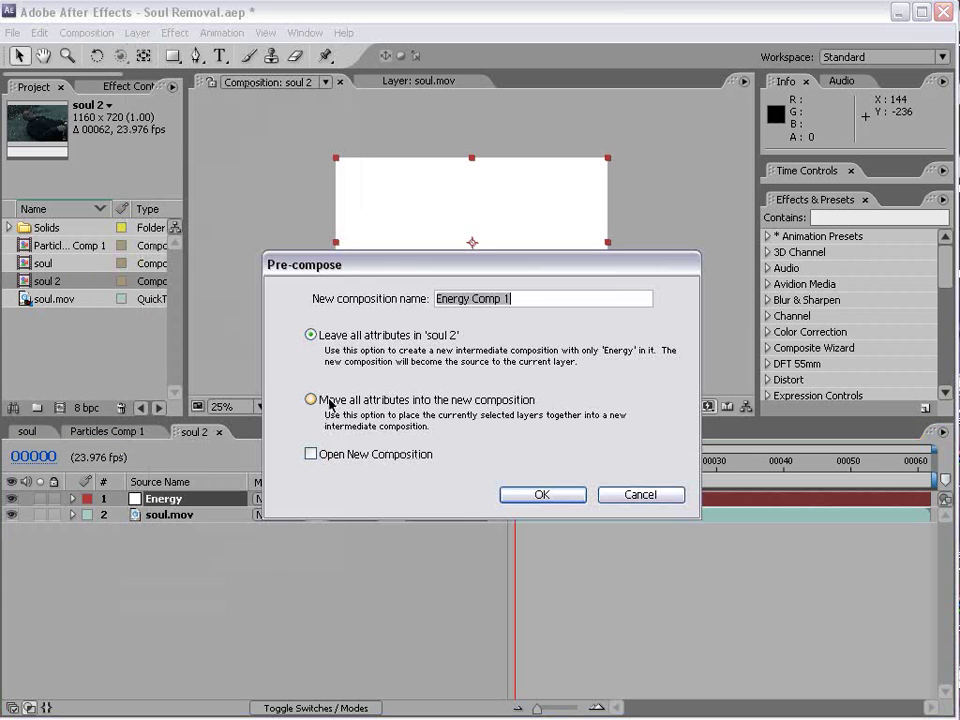
click(331, 401)
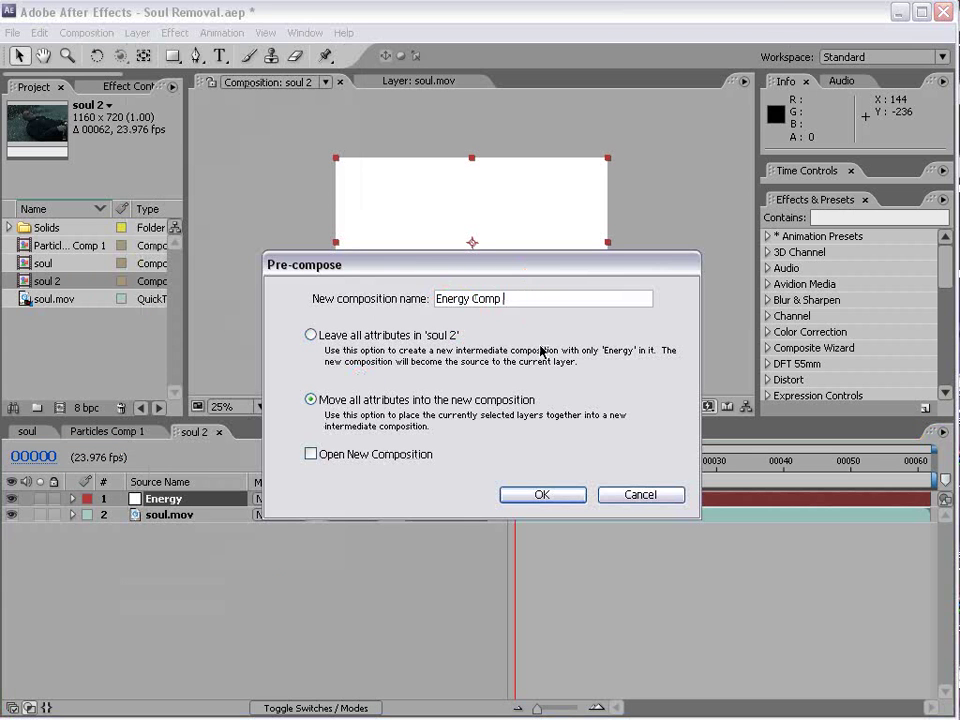
click(544, 496)
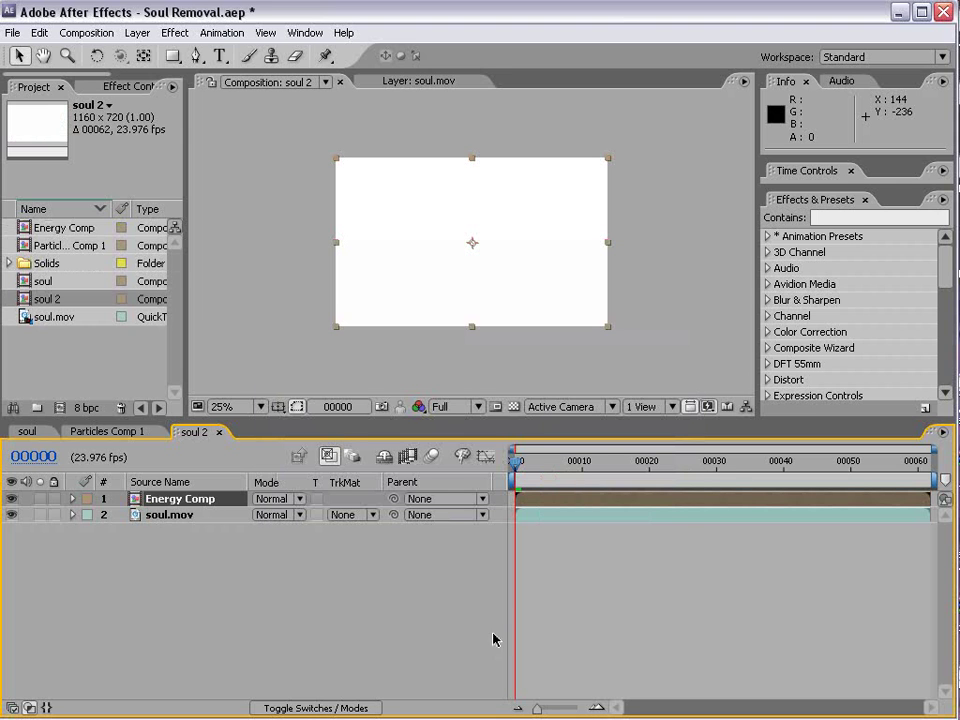
double_click(174, 500)
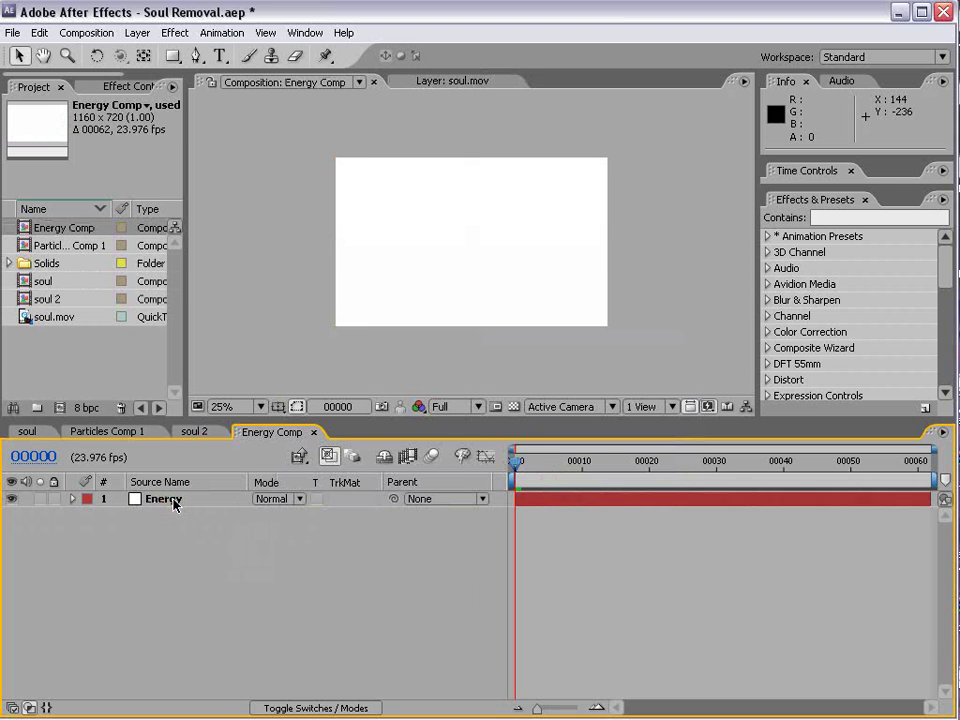
- Apply the CC Particle World effect to the Energy solid and set its Grid to Off
click(174, 33)
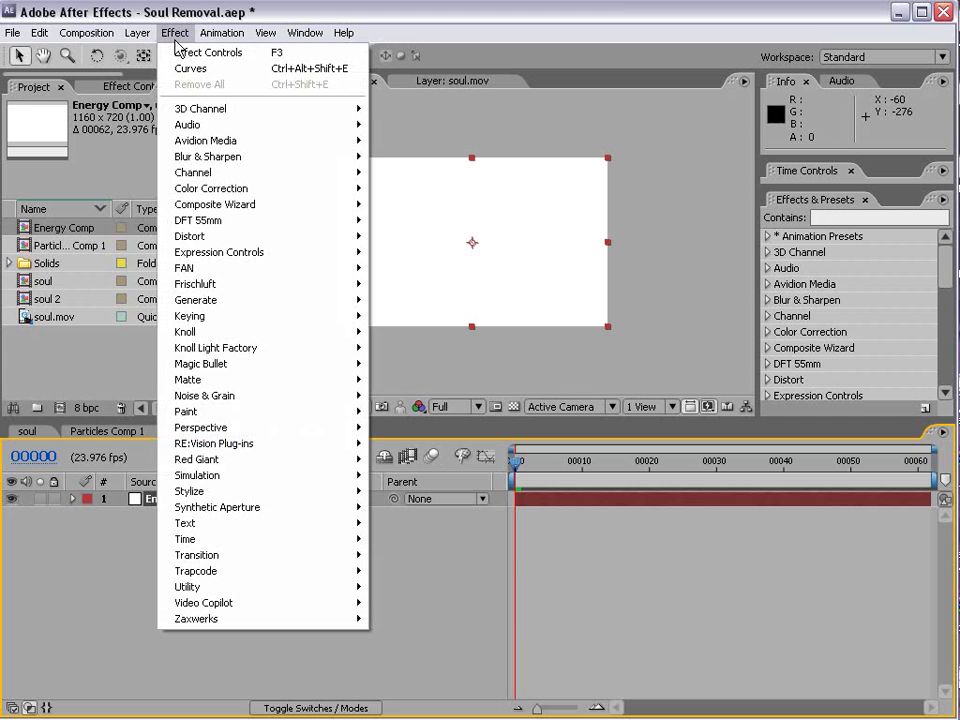
mouse_move(318, 476)
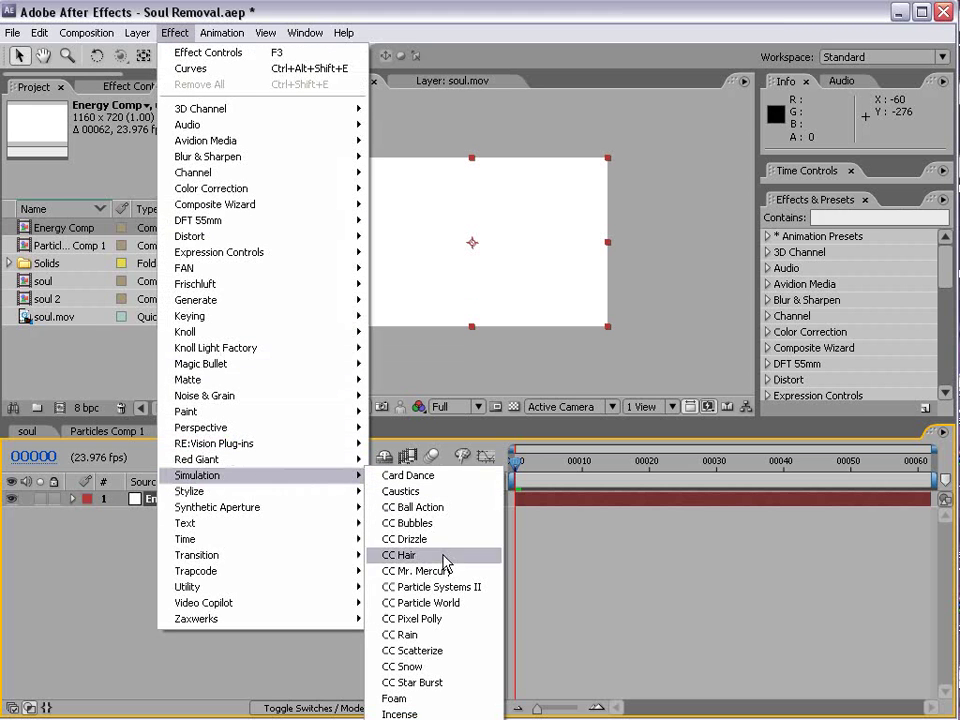
click(444, 606)
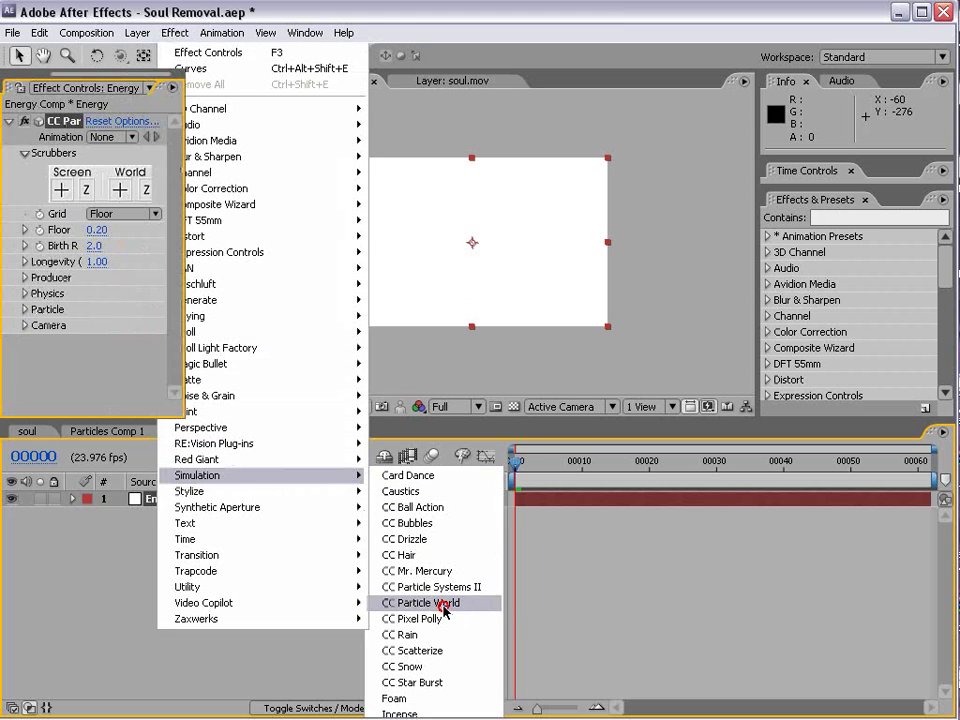
click(153, 210)
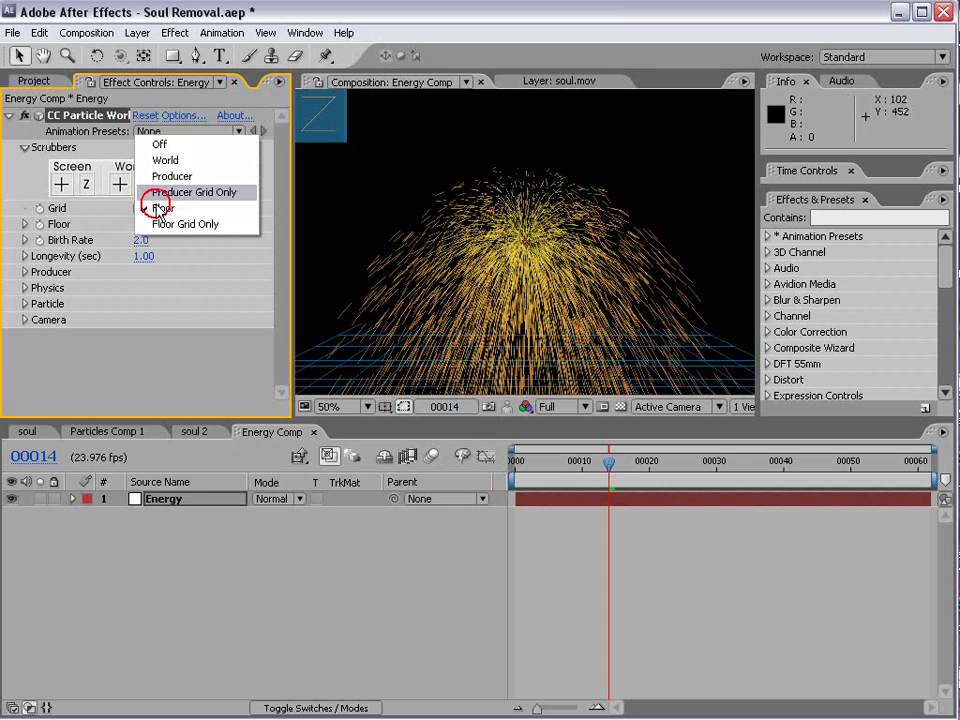
click(176, 146)
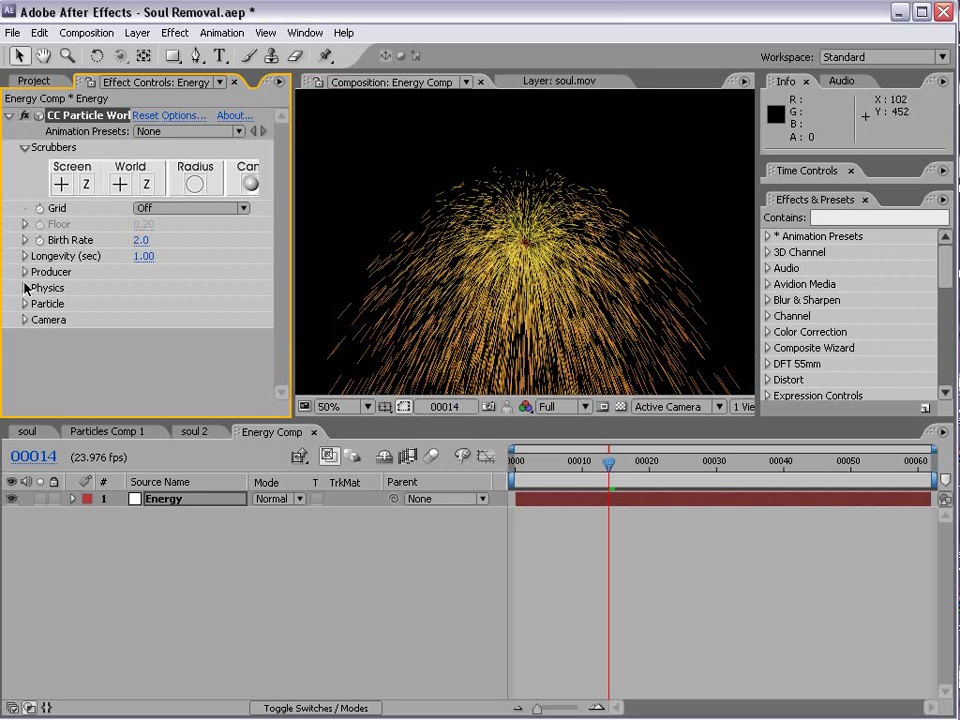
- Set the particle physics Animation to Direction Axis and the Velocity to 0.60
click(25, 287)
click(161, 305)
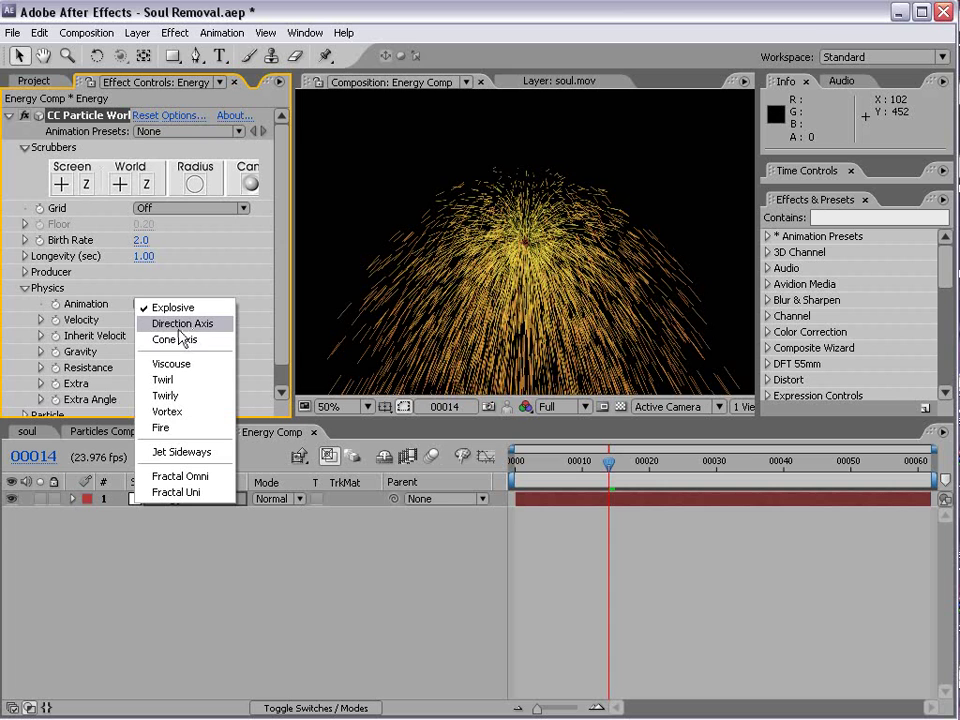
click(221, 324)
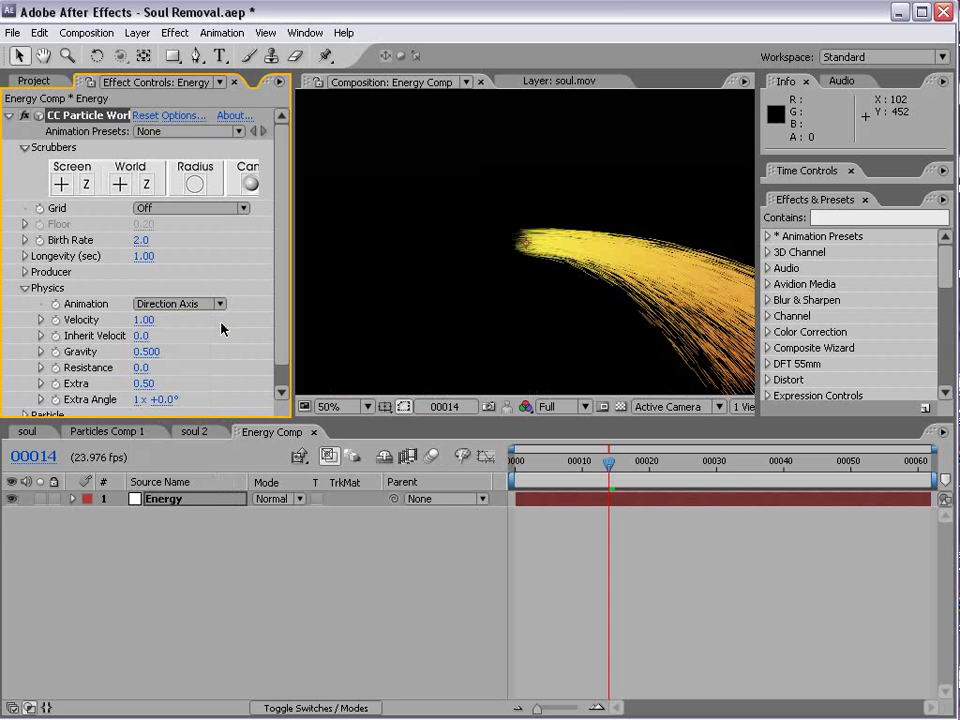
click(143, 320)
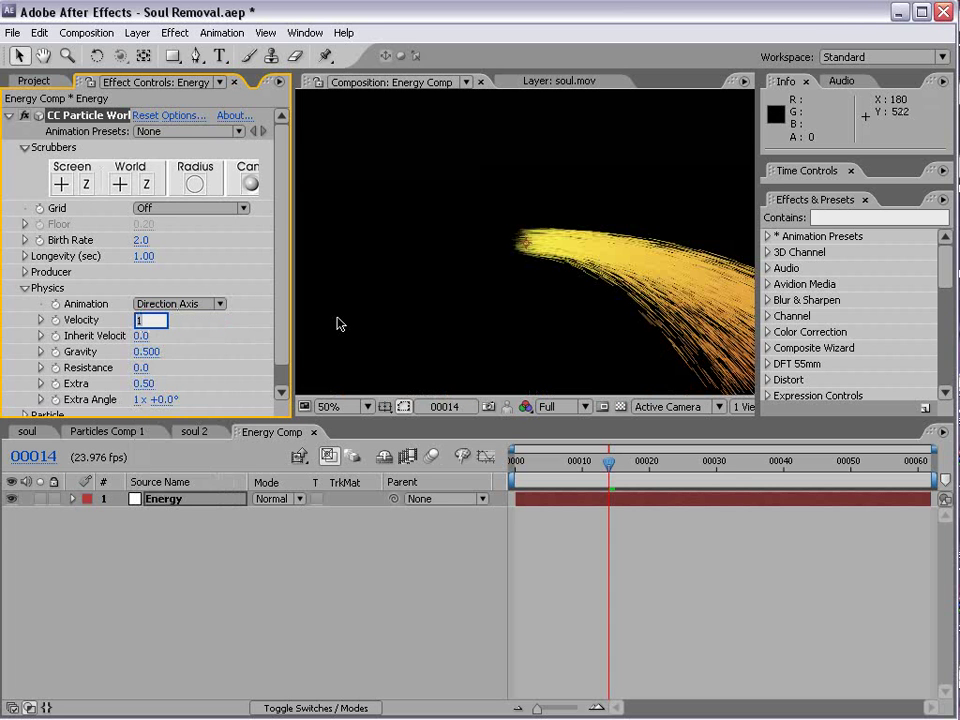
key(Return)
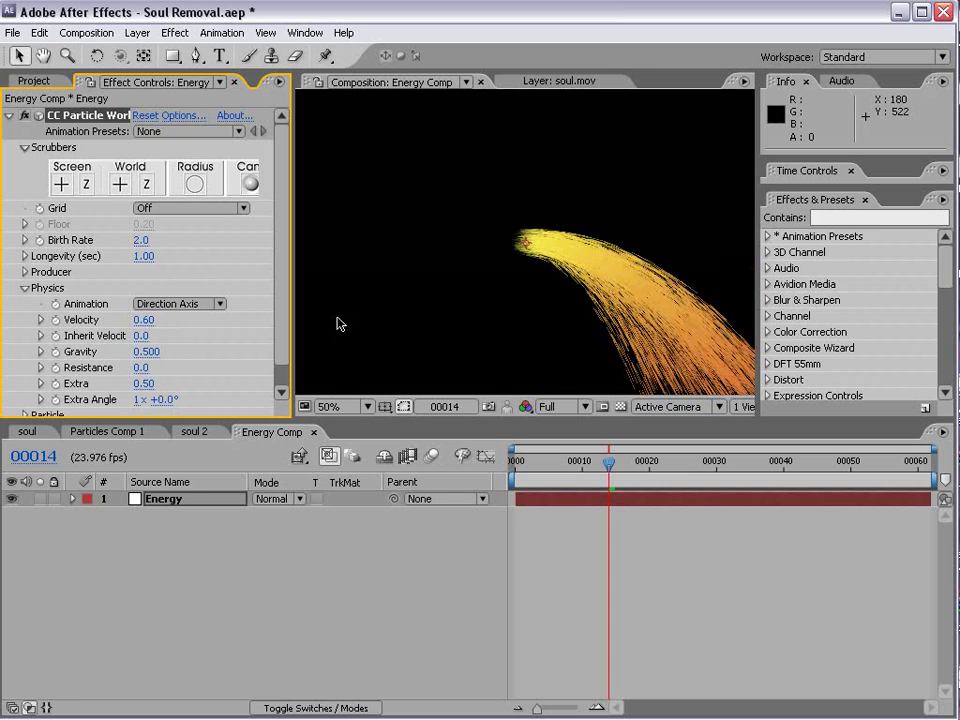
- Set the particle physics Gravity to 0
click(145, 352)
text(0)
key(Return)
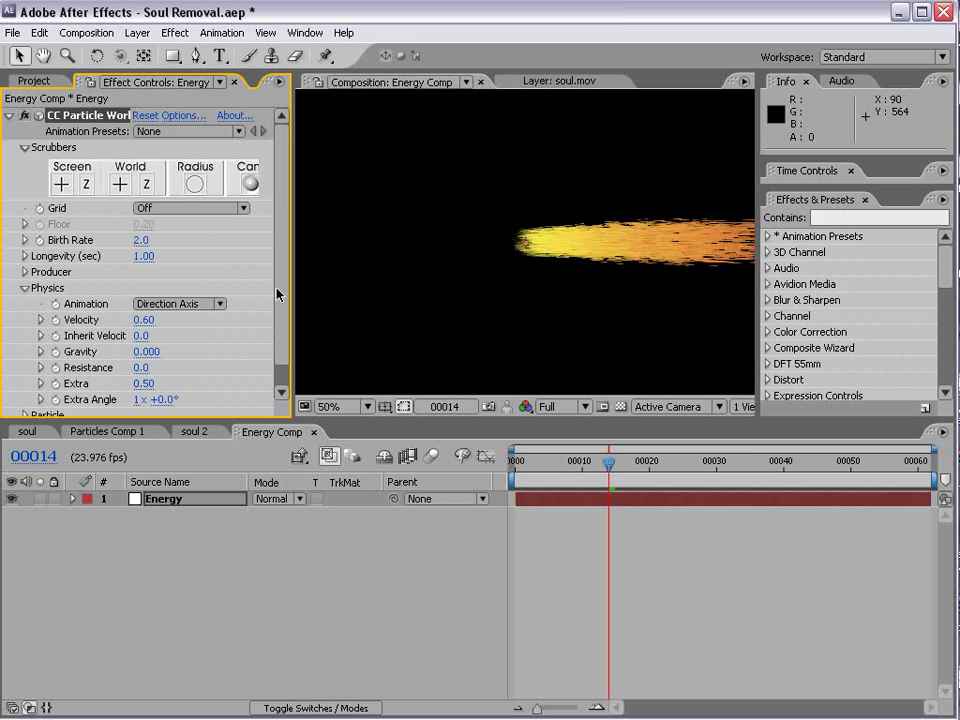
- Shift the particle producer toward the frame's left edge by setting its Position X to -0.45
key(comma)
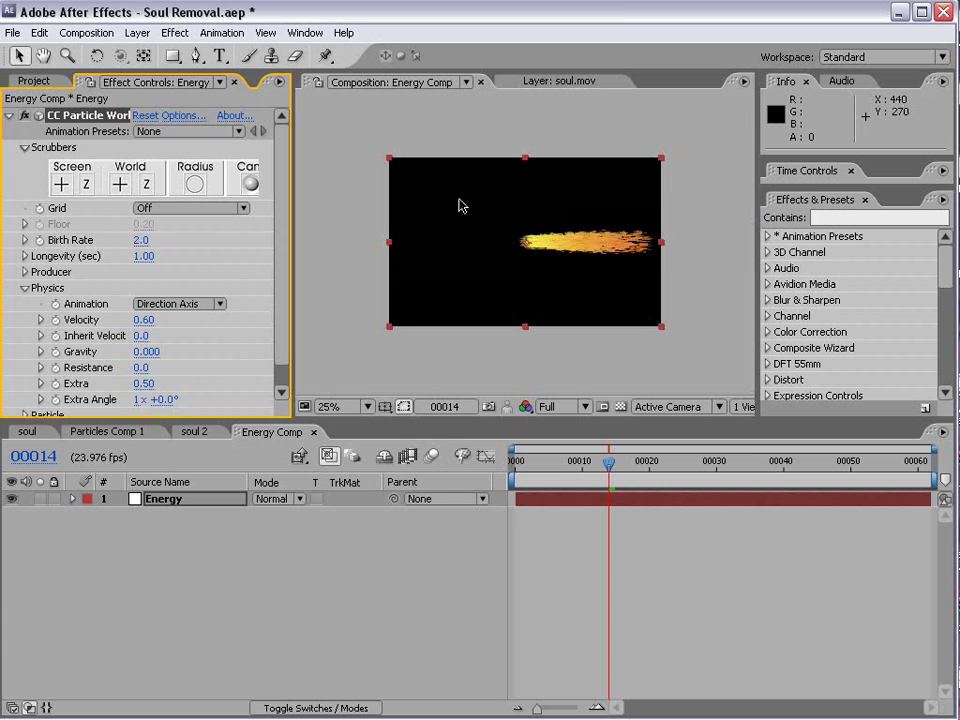
click(24, 272)
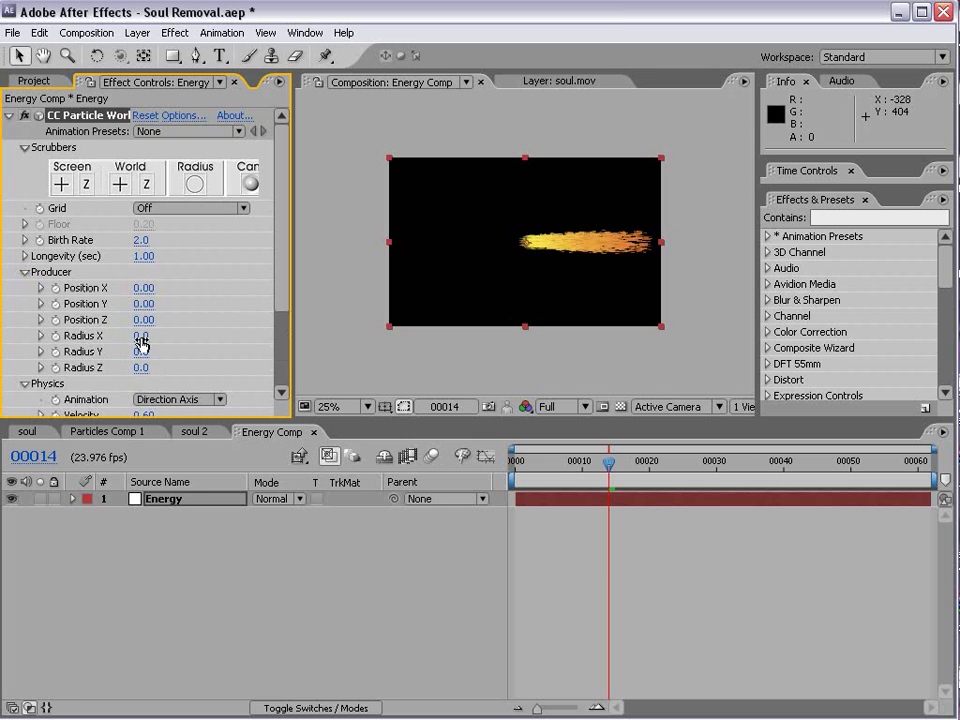
drag(143, 288, 117, 300)
scroll(474, 249, up, 1)
scroll(336, 272, down, 1)
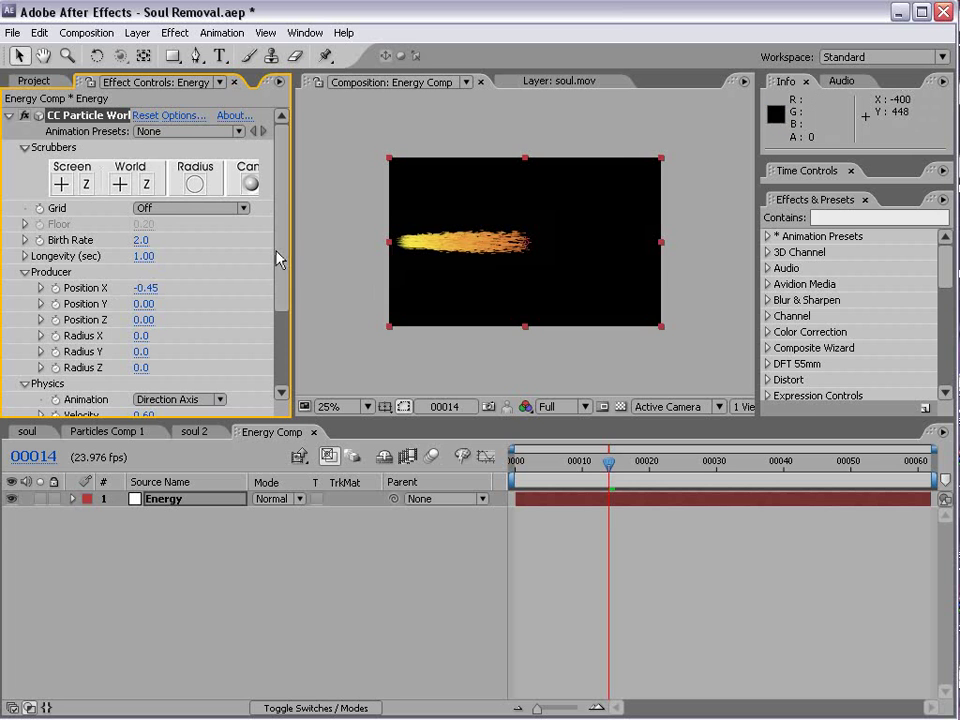
- Change the Particle Type of CC Particle World to Lens Convex
scroll(219, 352, down, 3)
click(24, 392)
scroll(120, 330, down, 4)
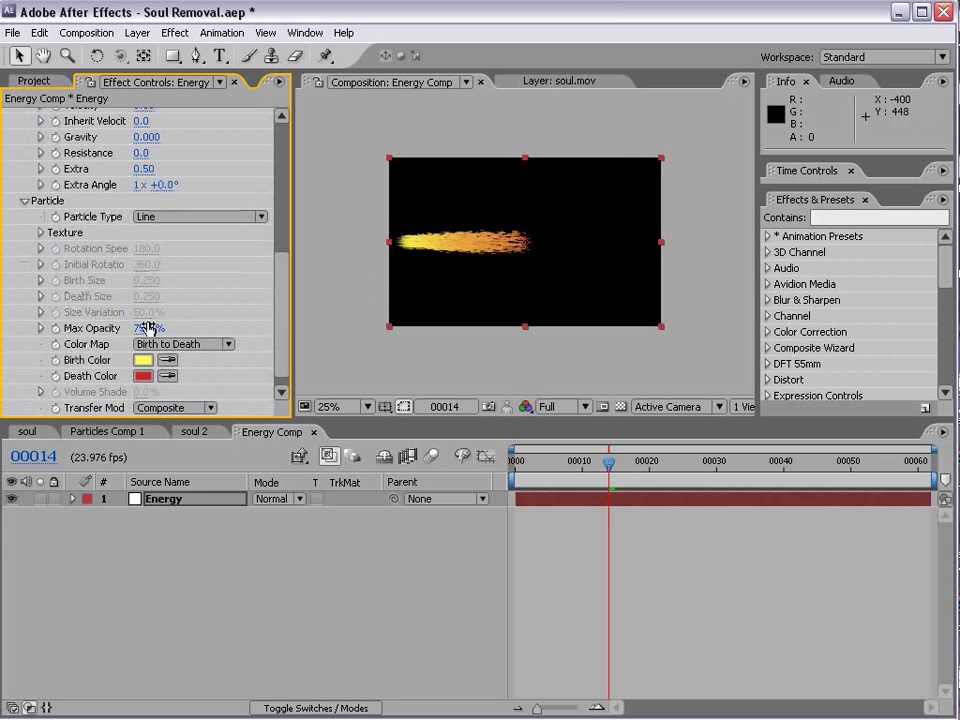
click(168, 216)
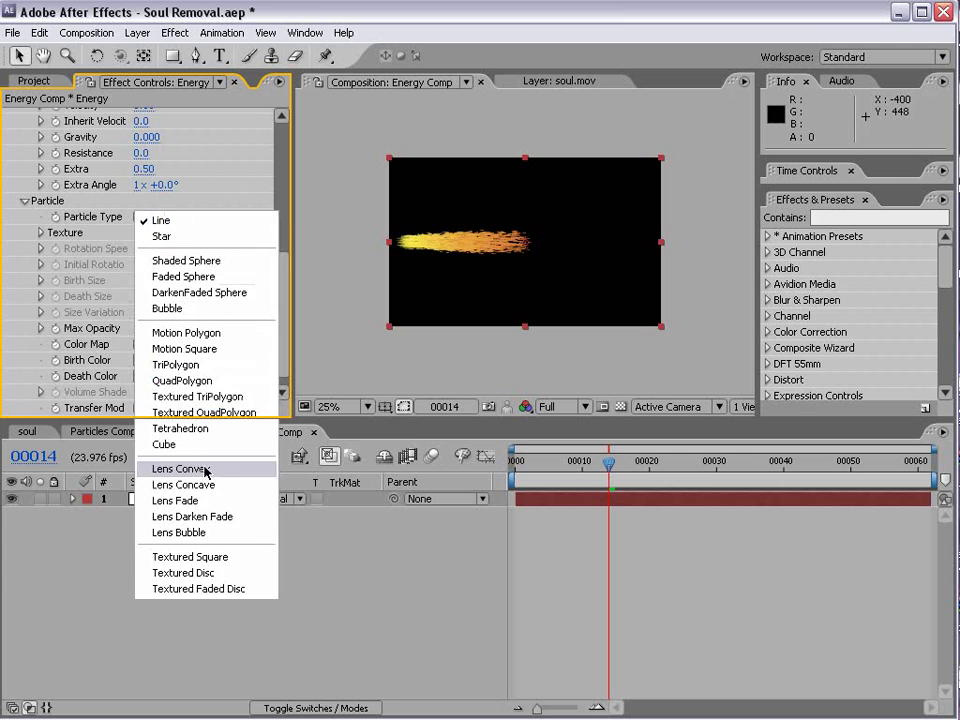
click(205, 469)
- Enable Force Motionblur in the rendering options of CC Particle World
scroll(474, 284, up, 1)
drag(281, 300, 283, 165)
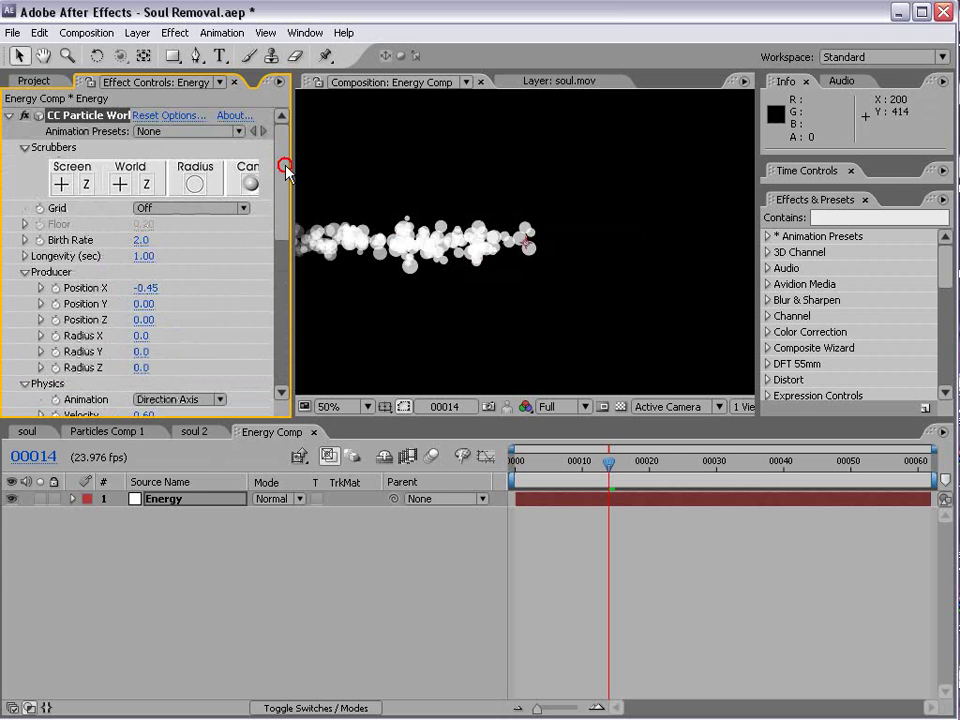
click(183, 120)
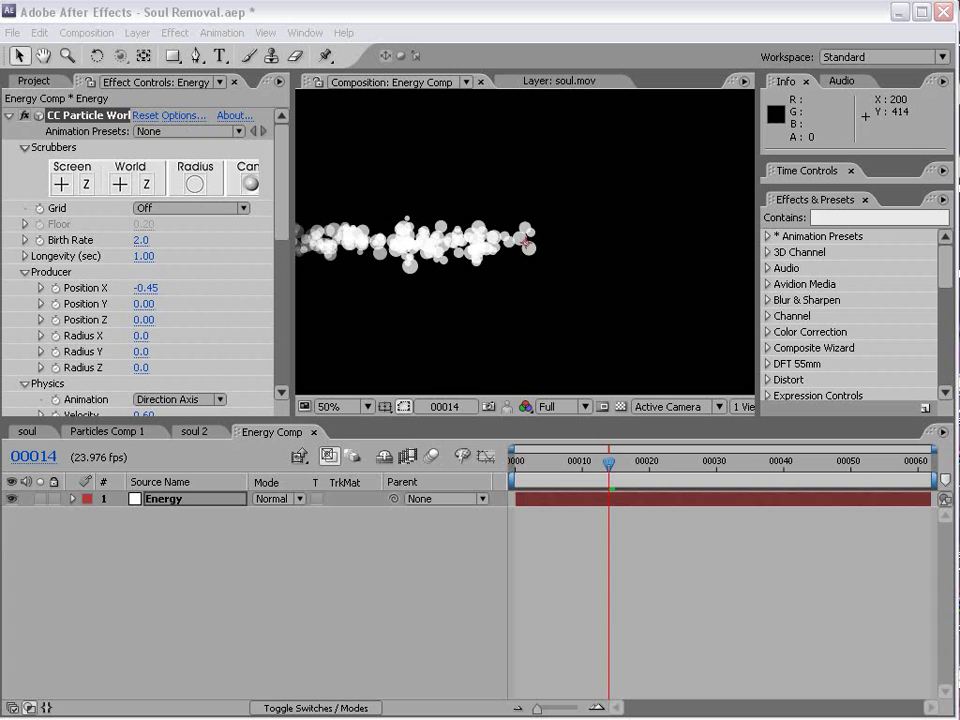
click(358, 328)
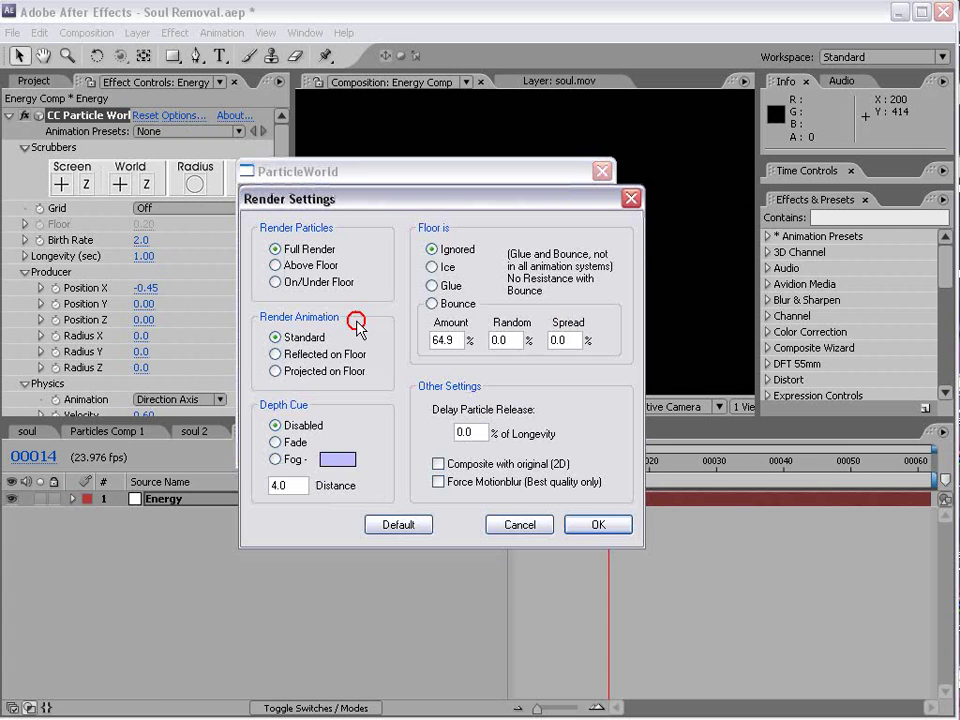
click(439, 482)
click(598, 525)
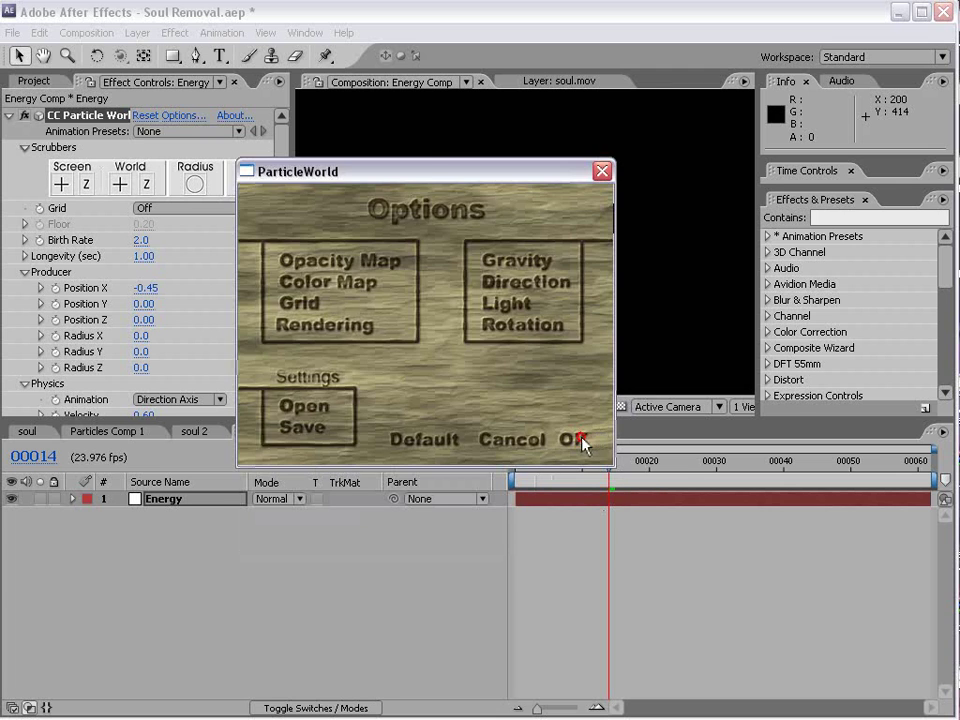
click(582, 441)
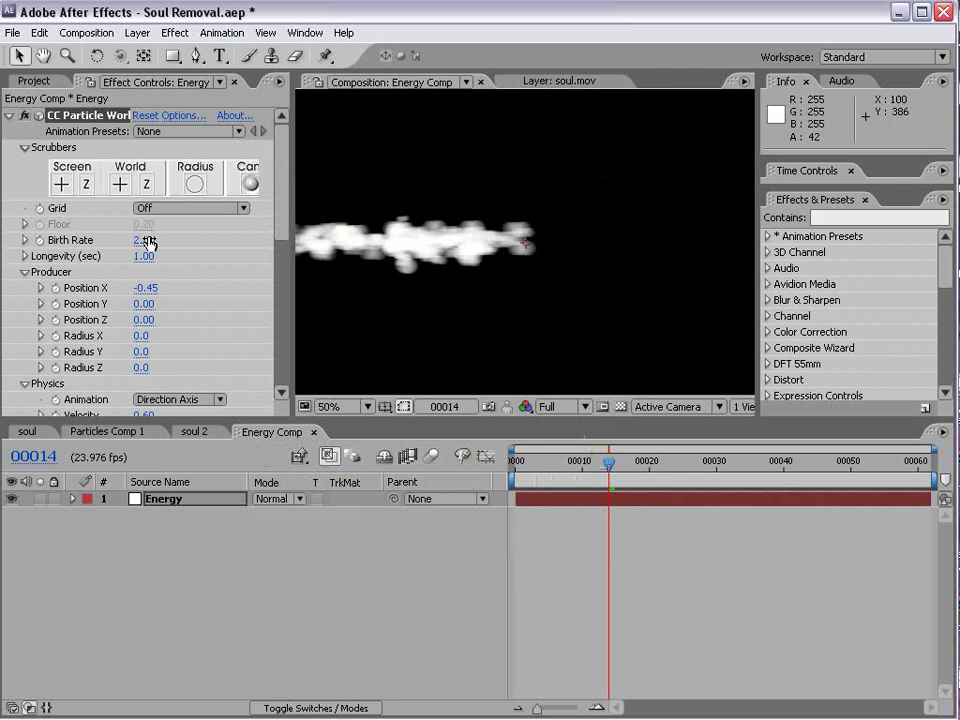
- Set the particle Birth Rate to 0.5 and the producer's Radius Y to 0.1
drag(145, 242, 128, 245)
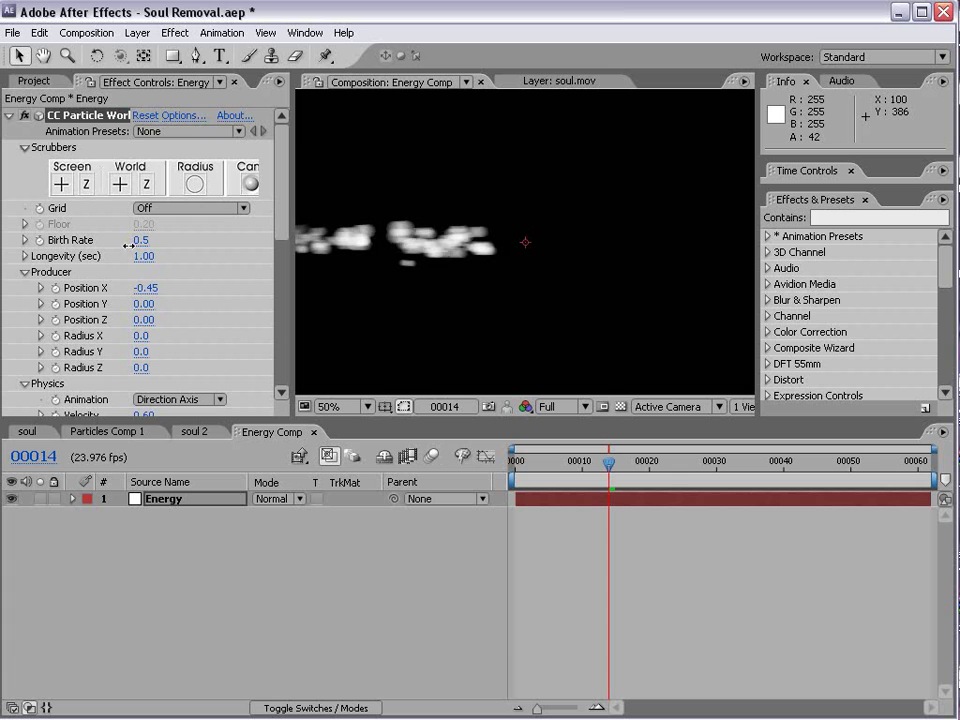
scroll(279, 231, down, 1)
drag(148, 327, 152, 322)
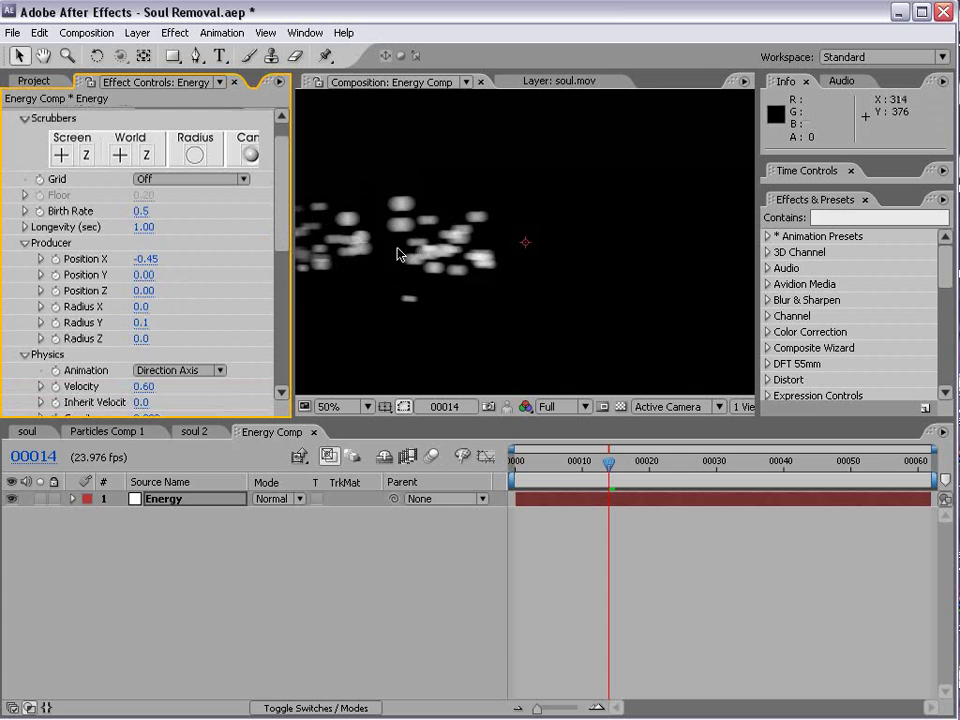
- Set the particle Longevity to 1.29 seconds, checking at several frames how far the stream reaches across the frame
scroll(397, 254, down, 1)
drag(609, 462, 783, 478)
click(148, 226)
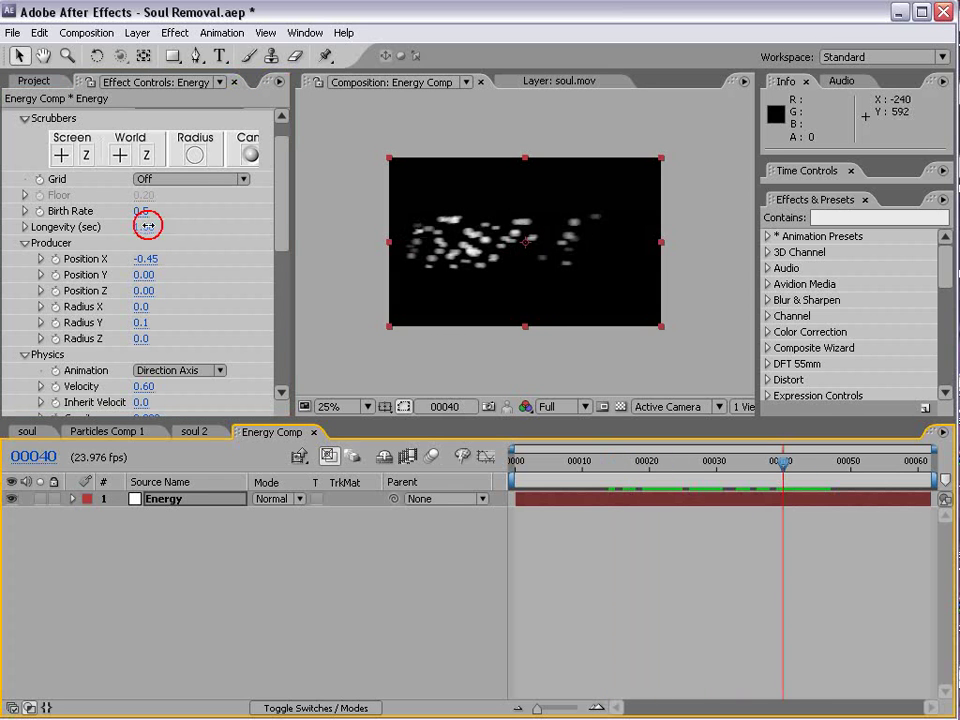
drag(150, 226, 153, 227)
drag(757, 462, 884, 466)
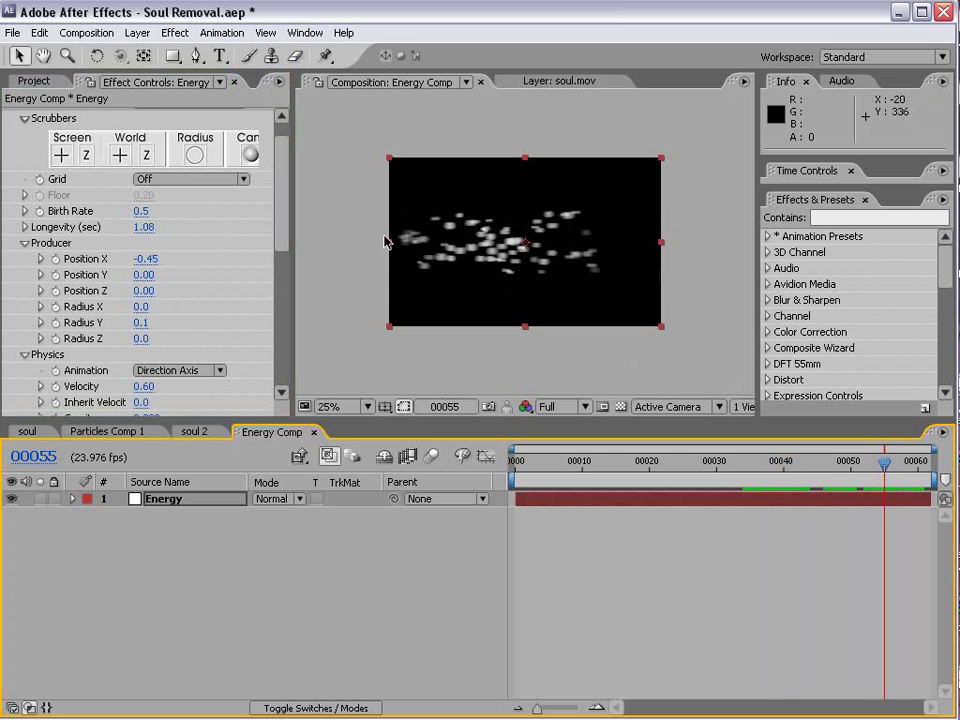
drag(144, 228, 150, 218)
drag(917, 465, 811, 490)
drag(144, 222, 146, 229)
- Set the particle producer's Radius Z to 0.2 and check the stream's spread over the first 31 frames
scroll(289, 220, down, 4)
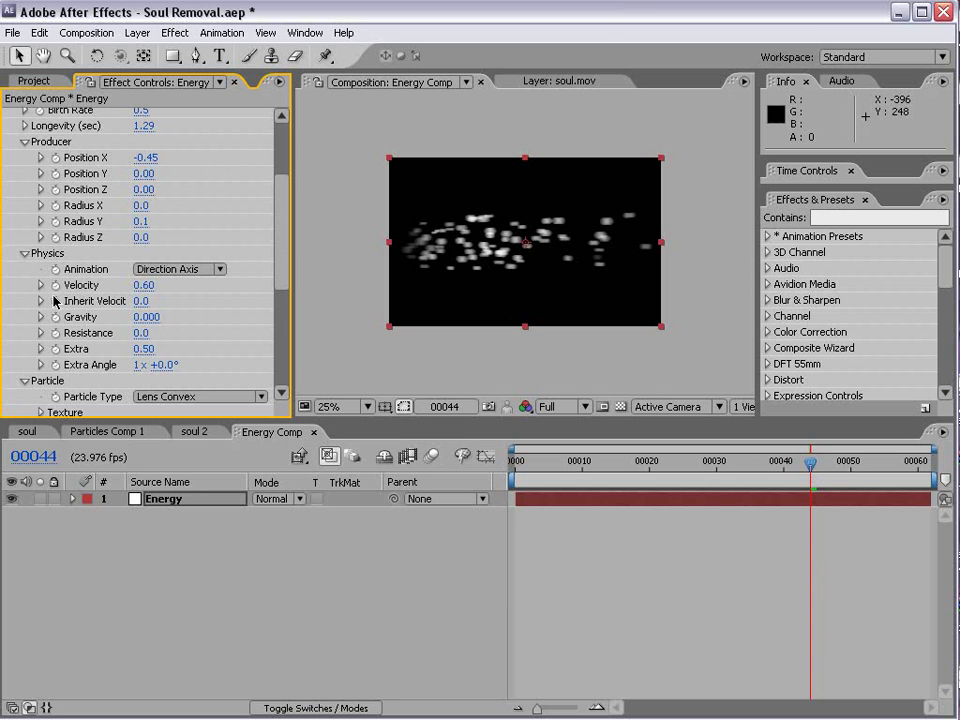
drag(141, 240, 148, 233)
drag(533, 462, 729, 460)
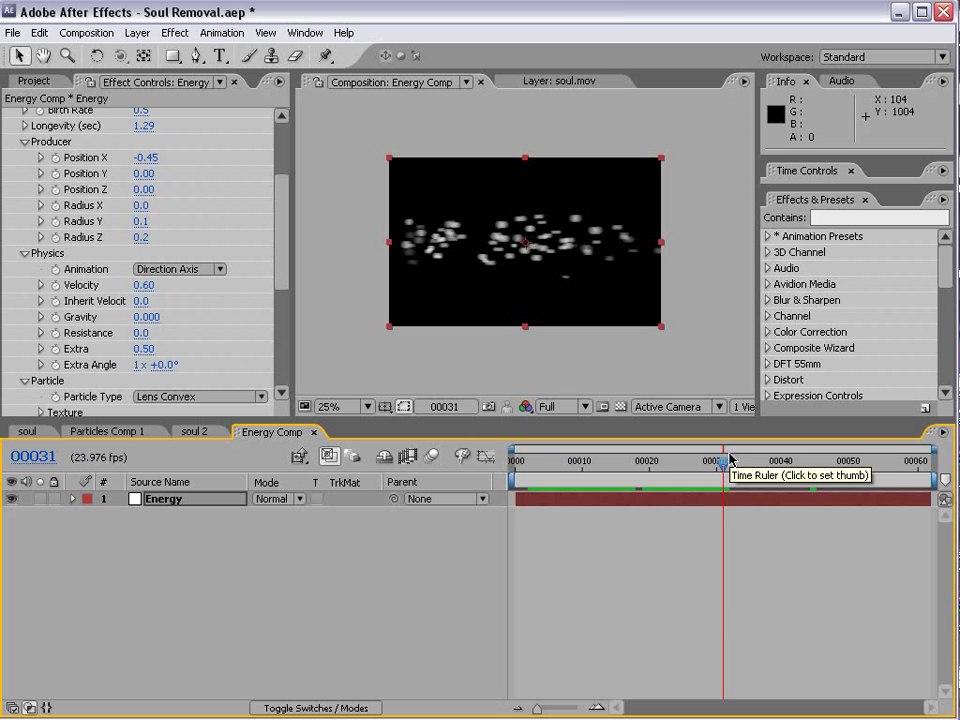
- Add the expression wiggle(8,.25) to the particle Velocity and preview the resulting motion
alt+click(56, 286)
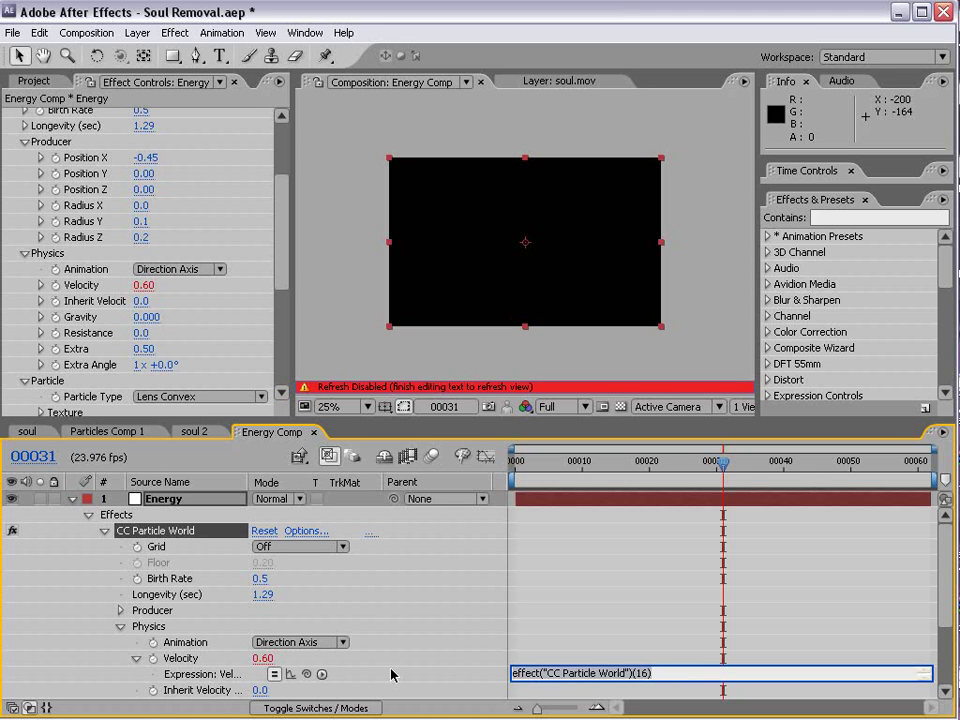
text(wiggle(3,.25)
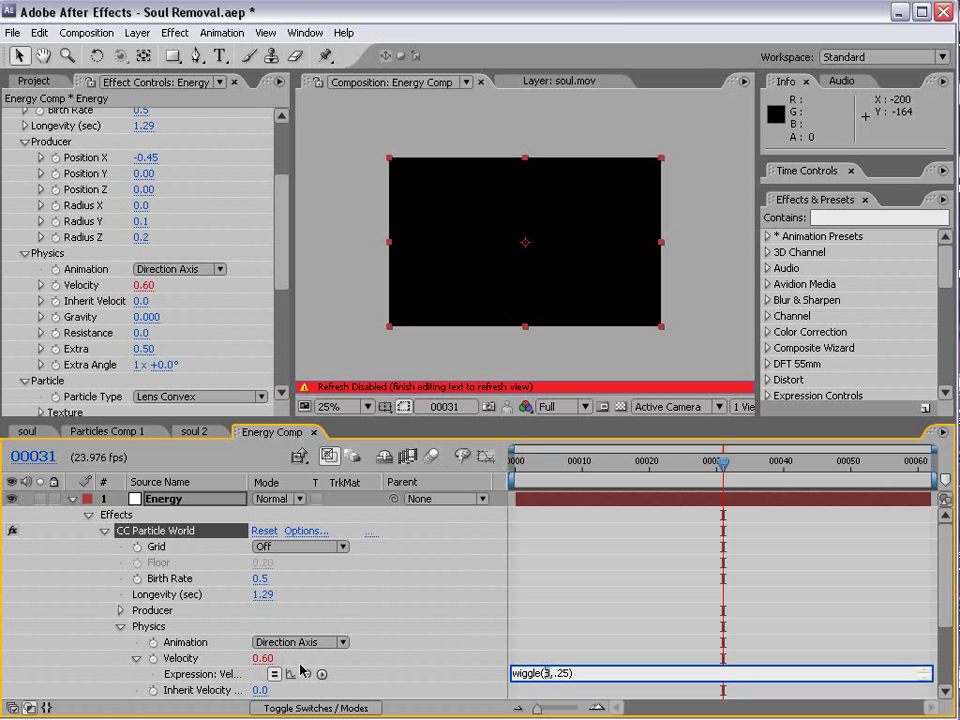
text(8)
click(589, 658)
drag(596, 468, 617, 514)
- Set the duration of Energy Comp to 300 frames
click(100, 32)
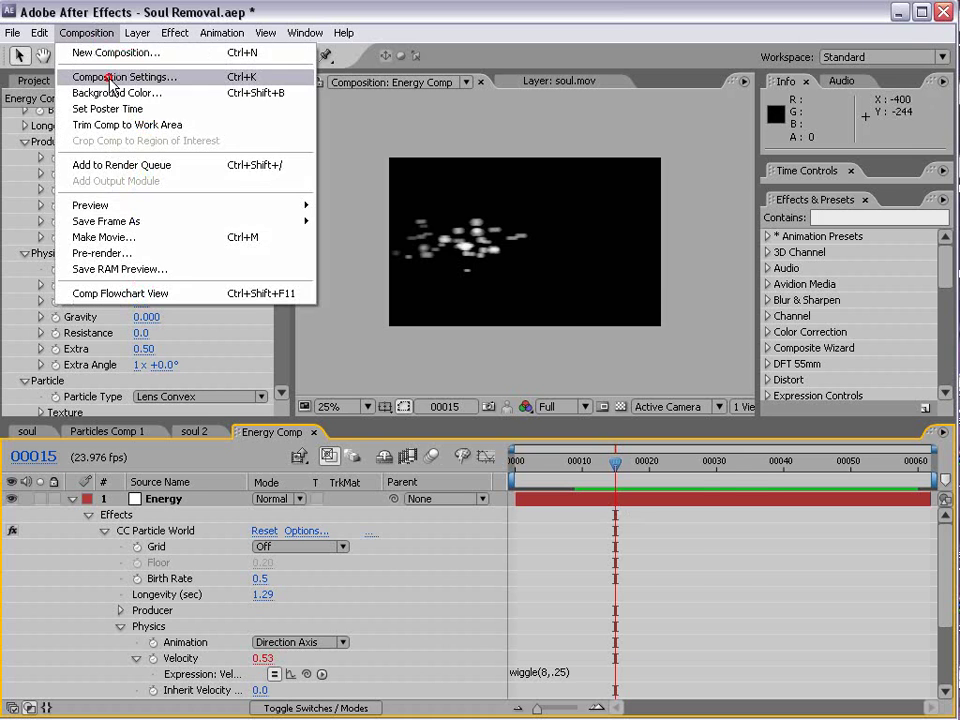
click(99, 75)
click(451, 540)
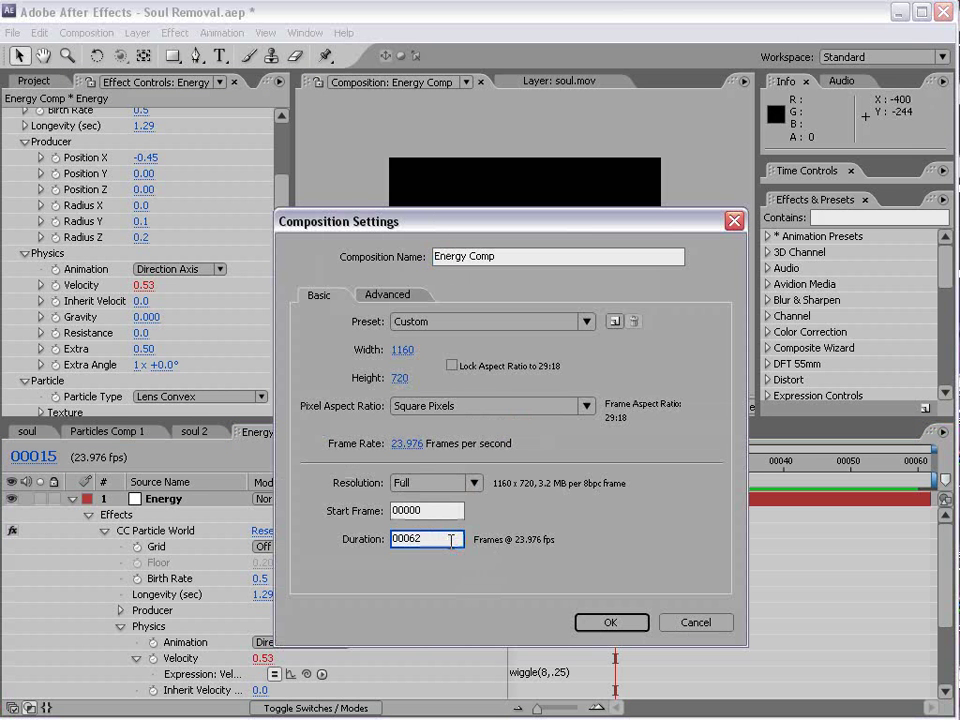
text(00300)
click(612, 622)
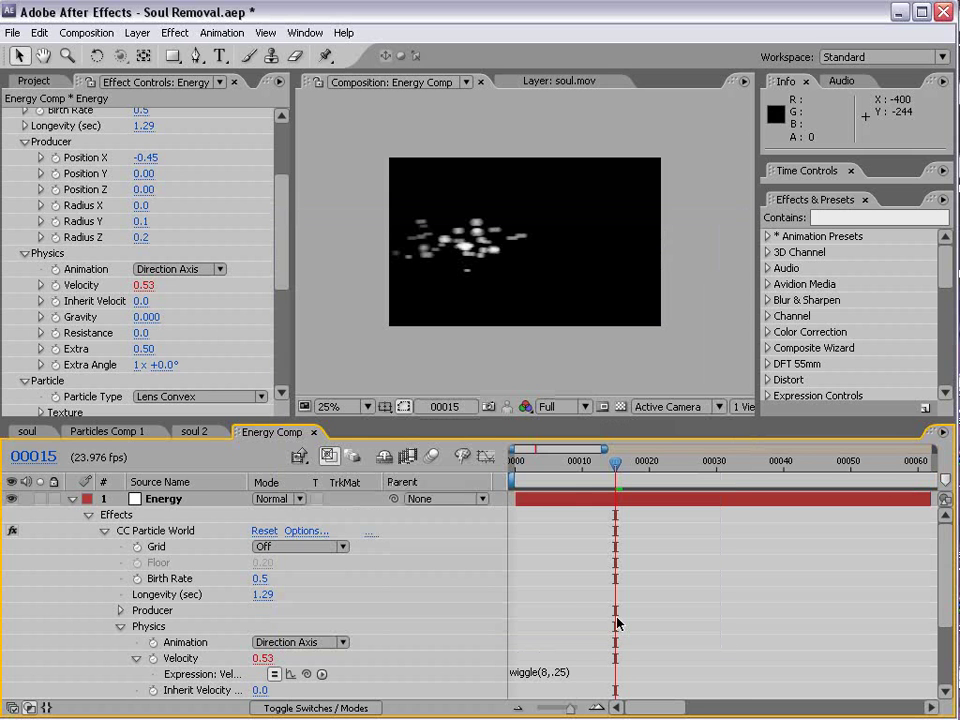
- Extend the Energy layer's out point to the end of the composition
key(minus)
key(minus)
drag(601, 500, 928, 500)
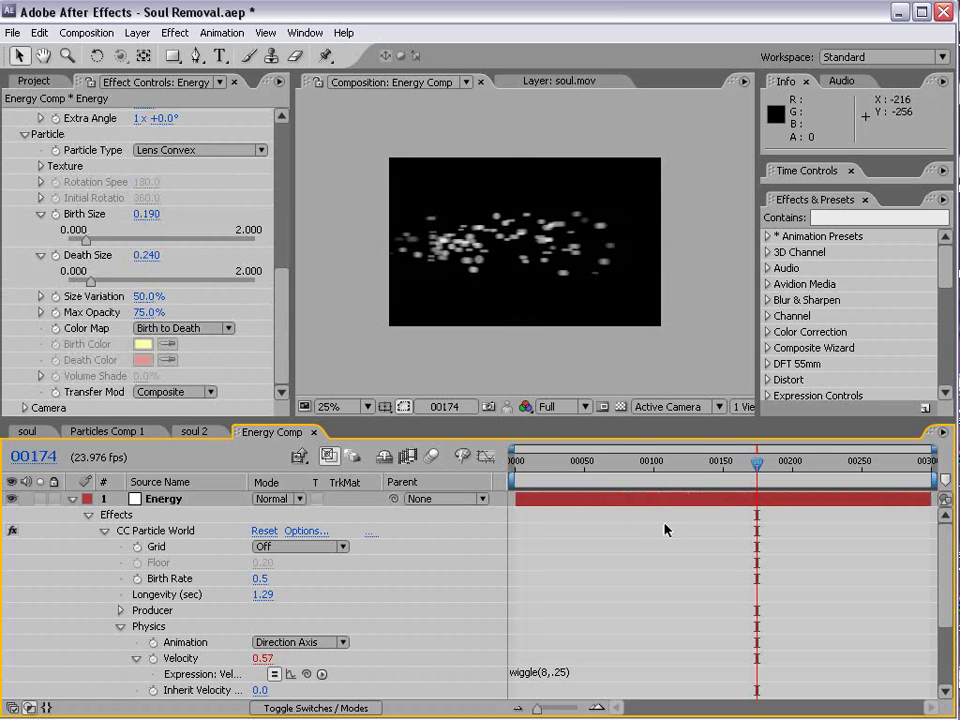
- Apply the CC Vector Blur and Fast Blur effects to the Energy layer
click(636, 497)
click(175, 32)
mouse_move(210, 157)
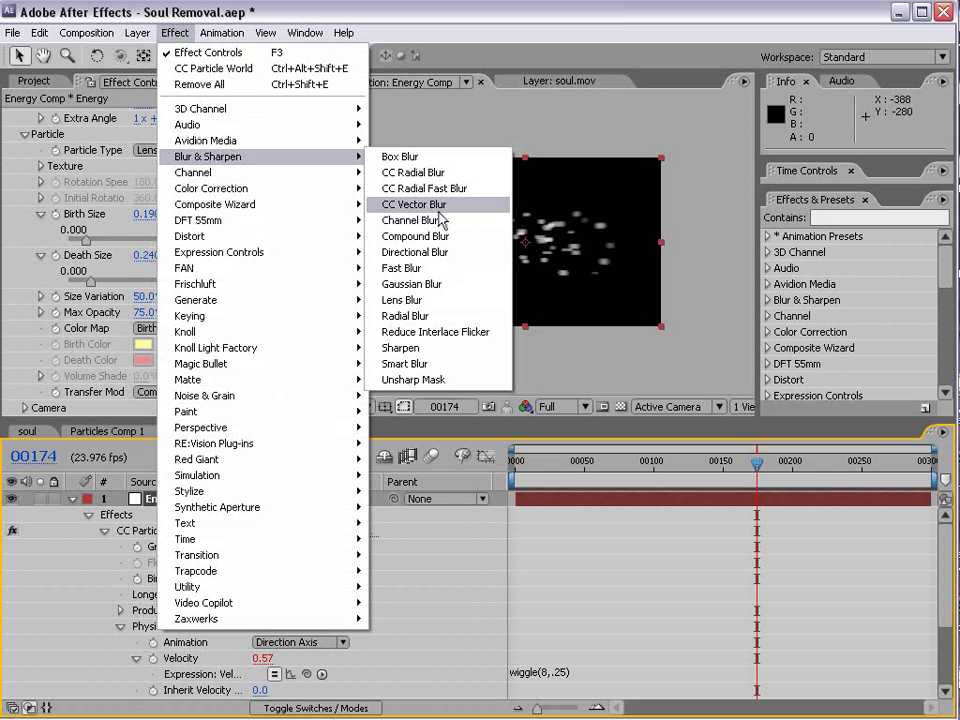
click(414, 204)
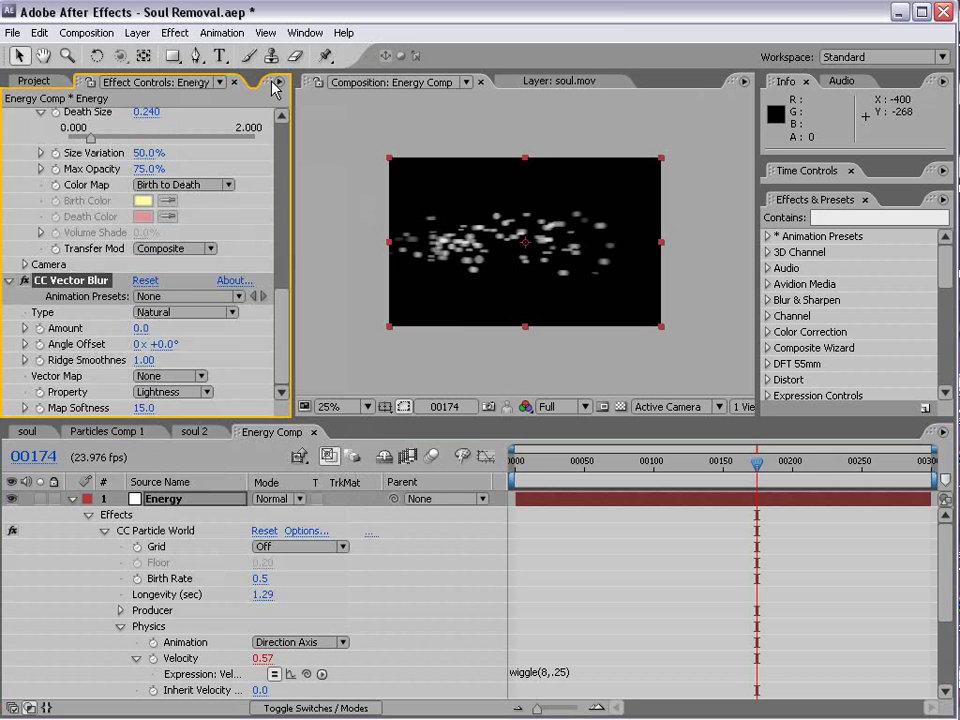
click(175, 32)
mouse_move(222, 156)
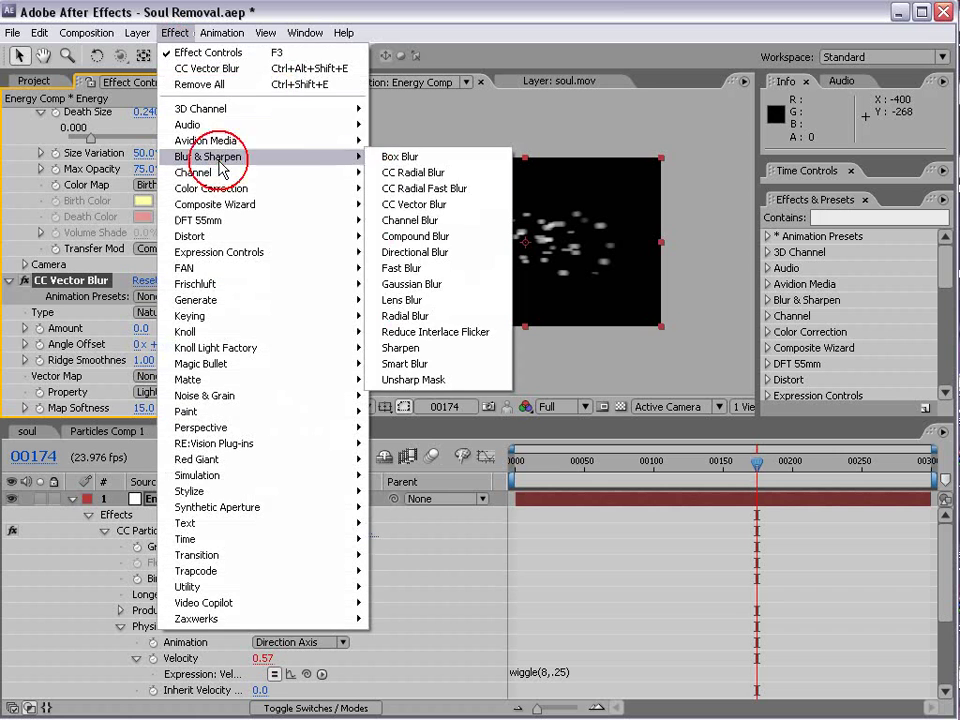
click(463, 267)
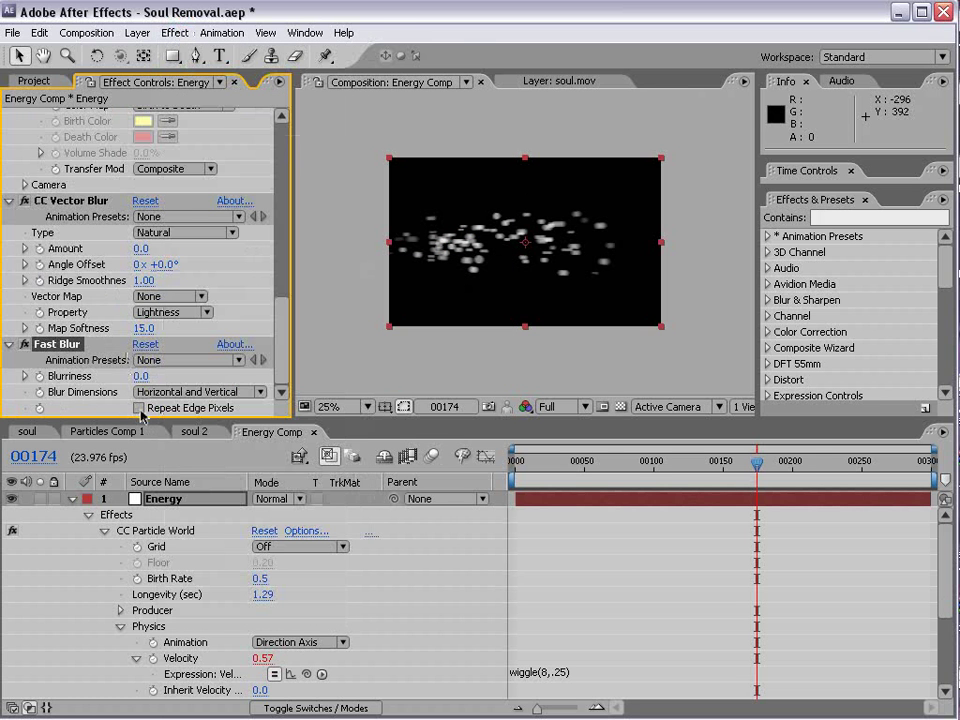
- Set the Fast Blur Blurriness to 41.0 with Repeat Edge Pixels enabled, and place the effect above CC Vector Blur
drag(144, 373, 170, 367)
drag(52, 351, 100, 196)
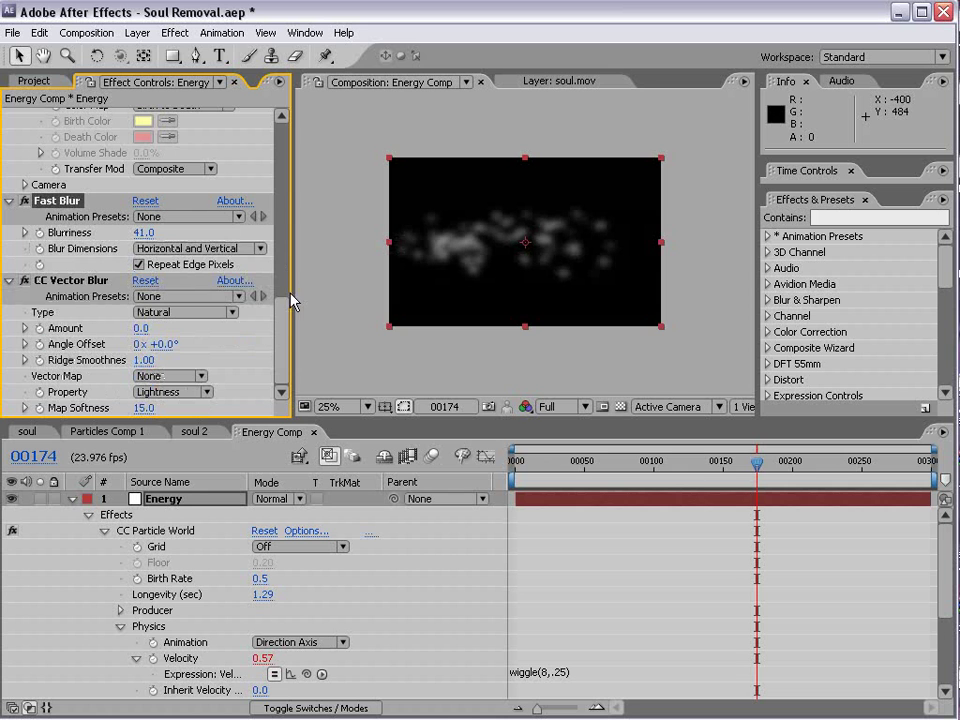
- Set the CC Vector Blur Amount to 40.0
scroll(324, 319, up, 2)
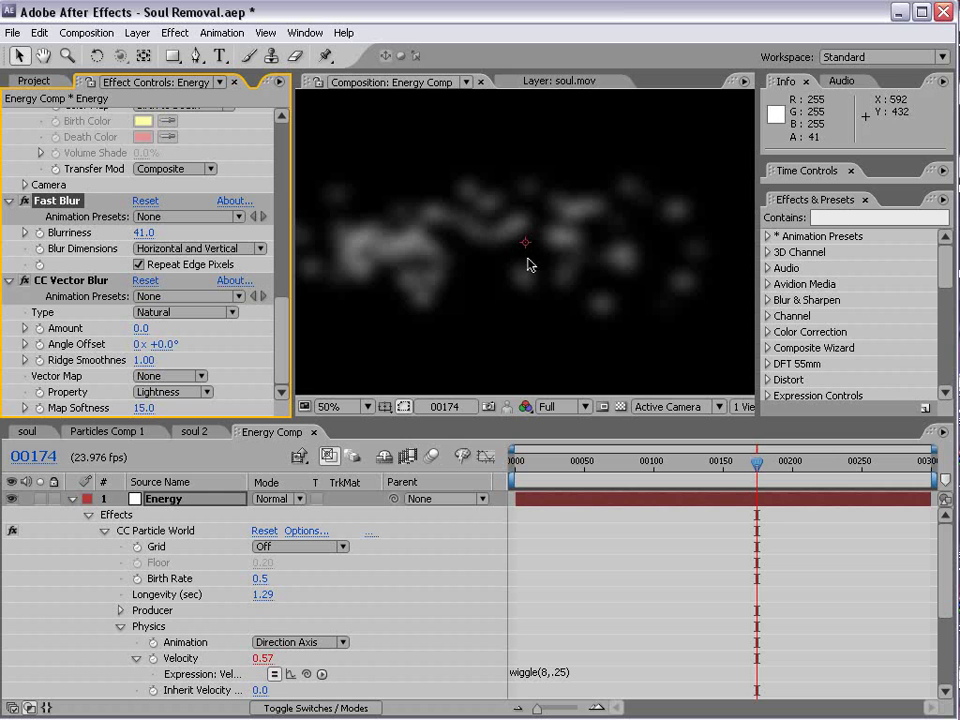
click(76, 285)
mouse_move(140, 332)
mouse_down()
mouse_move(176, 320)
mouse_move(165, 316)
mouse_up()
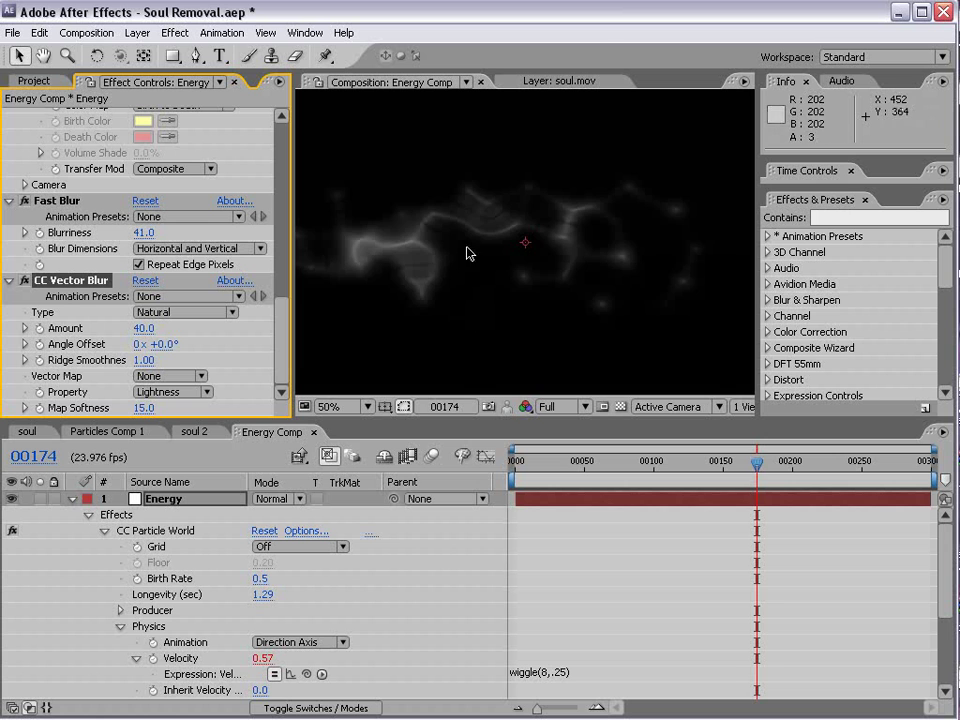
- Set the particle Birth Size to 0.210 and the Death Size to 0.460
scroll(270, 300, up, 5)
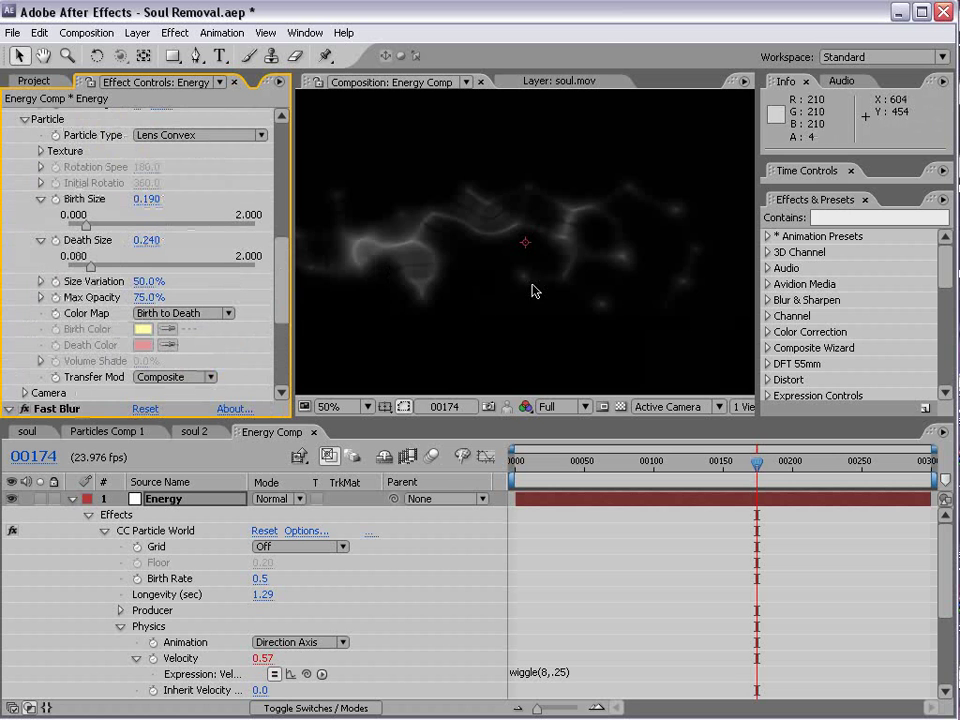
scroll(532, 298, down, 2)
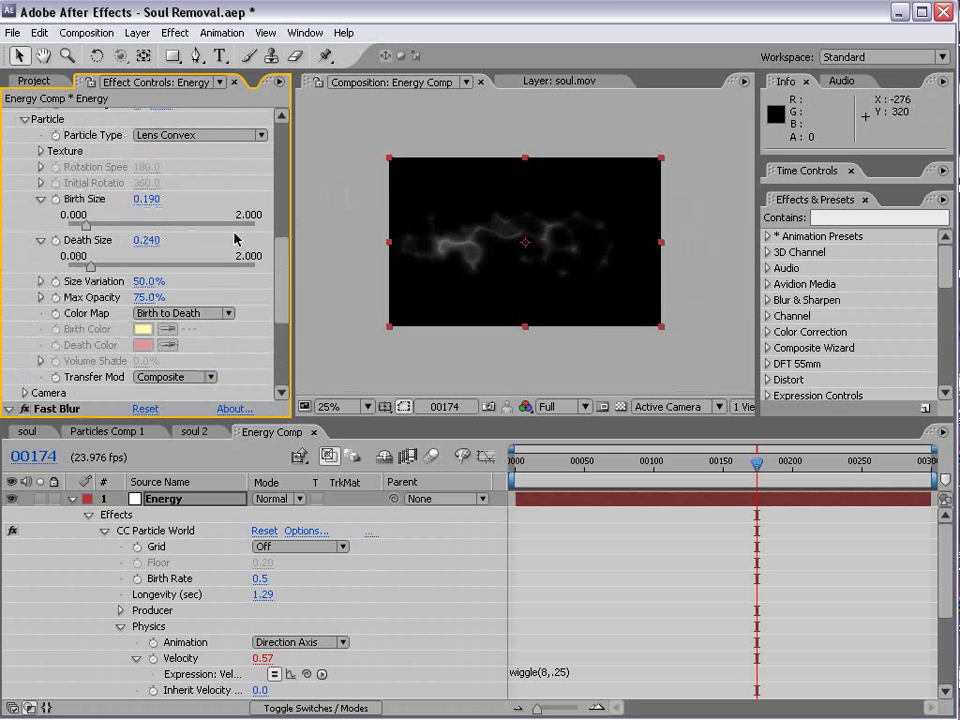
drag(147, 248, 145, 199)
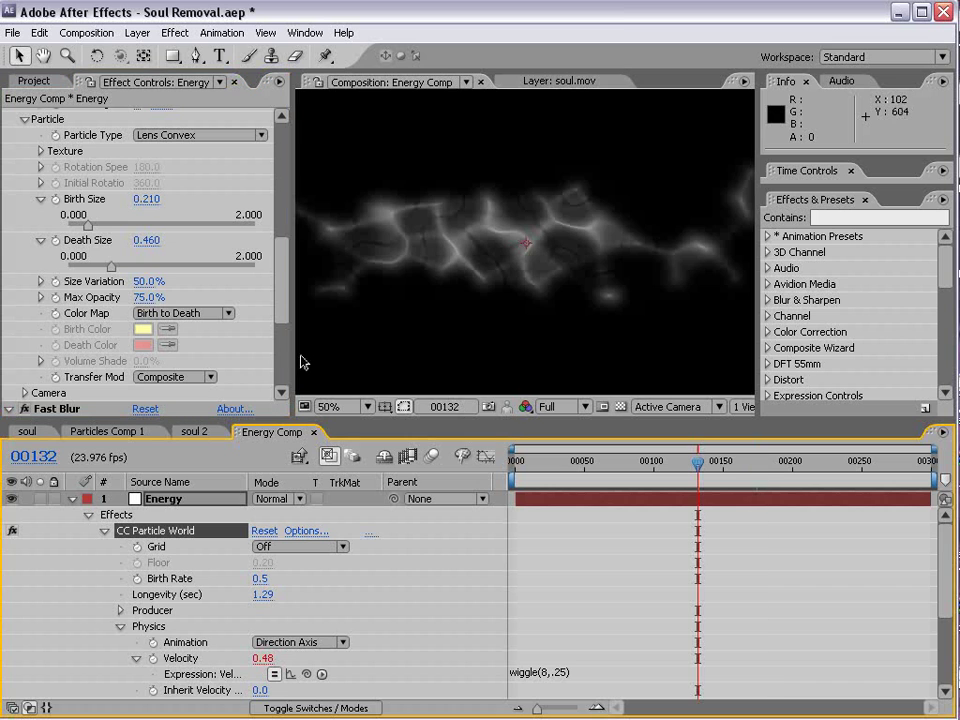
- Duplicate the Energy layer and rename the copy Energy1
click(72, 498)
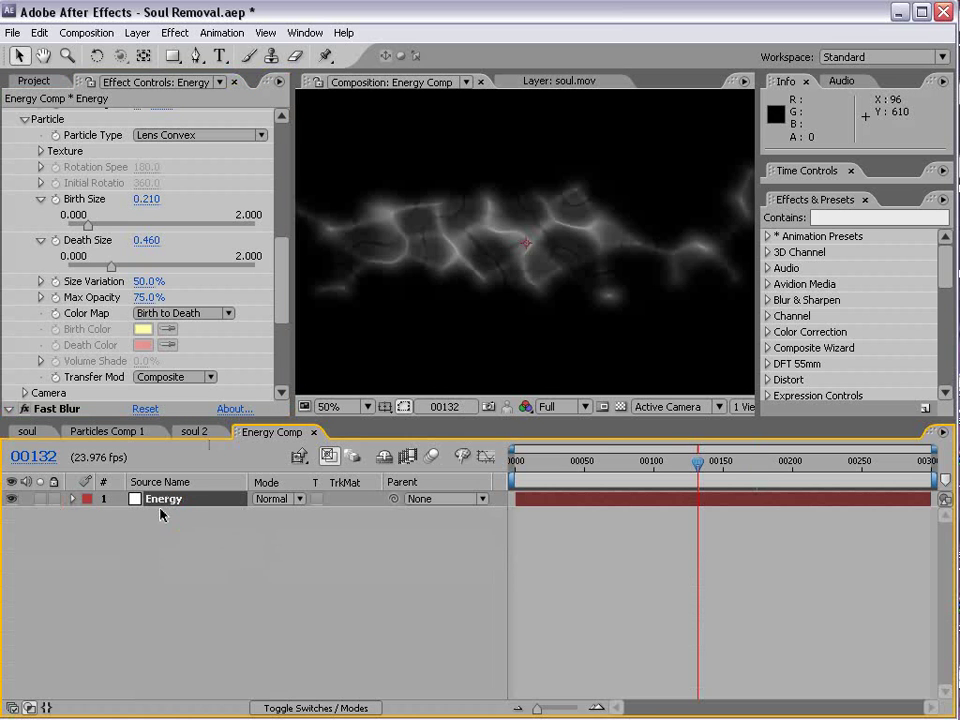
click(39, 33)
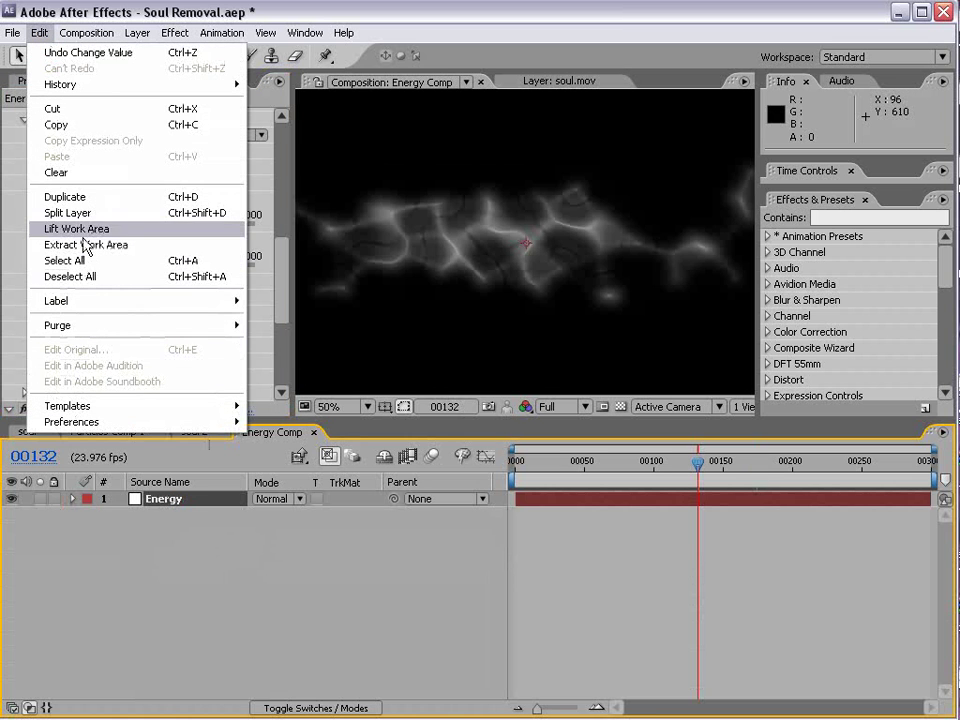
click(84, 197)
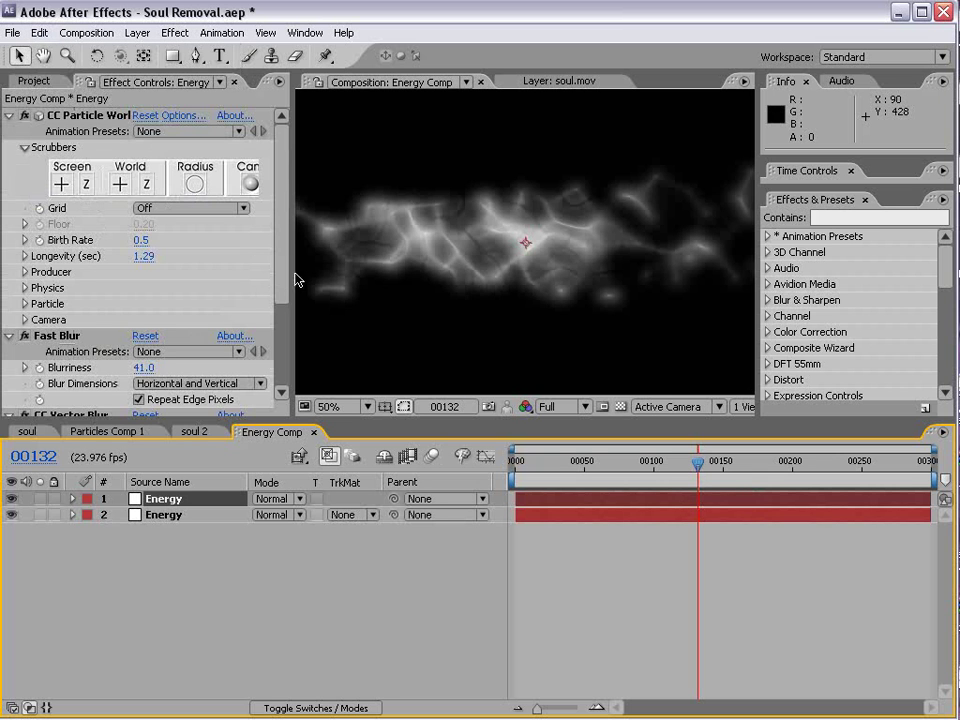
click(24, 272)
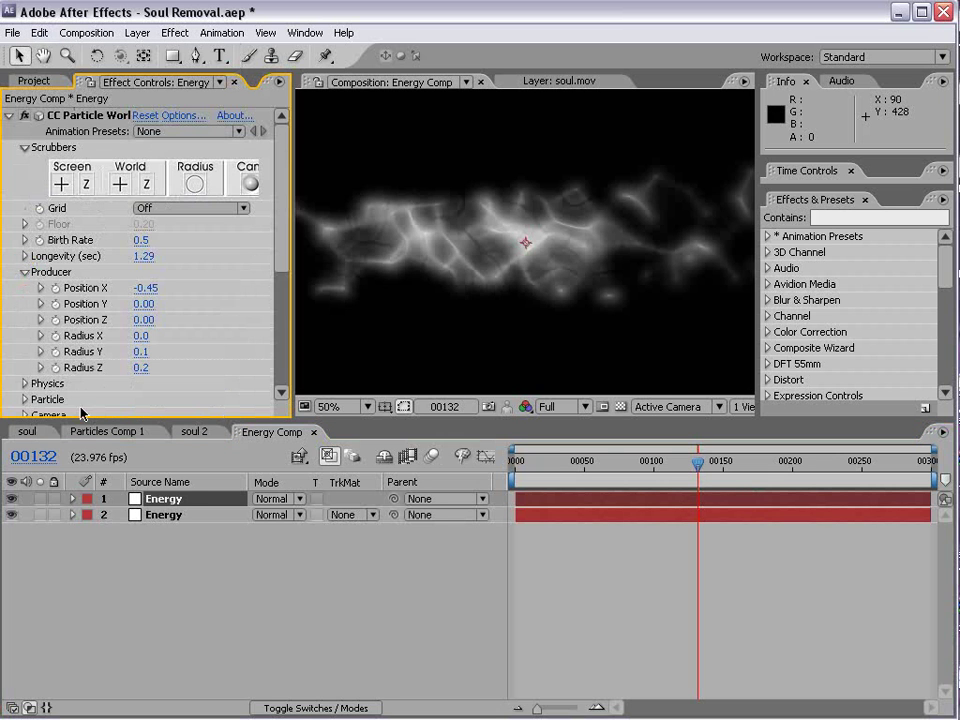
click(175, 503)
key(Return)
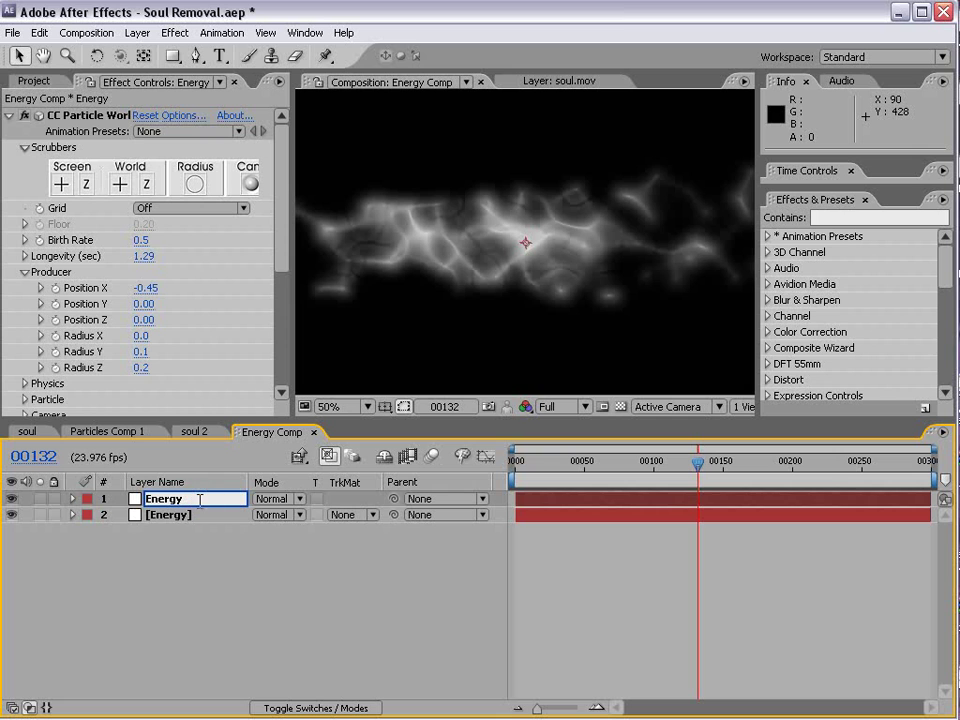
text(Energy1)
key(Return)
- On the Energy1 layer, set the particle producer's Radius Y to 0.2 and the Fast Blur Blurriness to 64.0
click(214, 397)
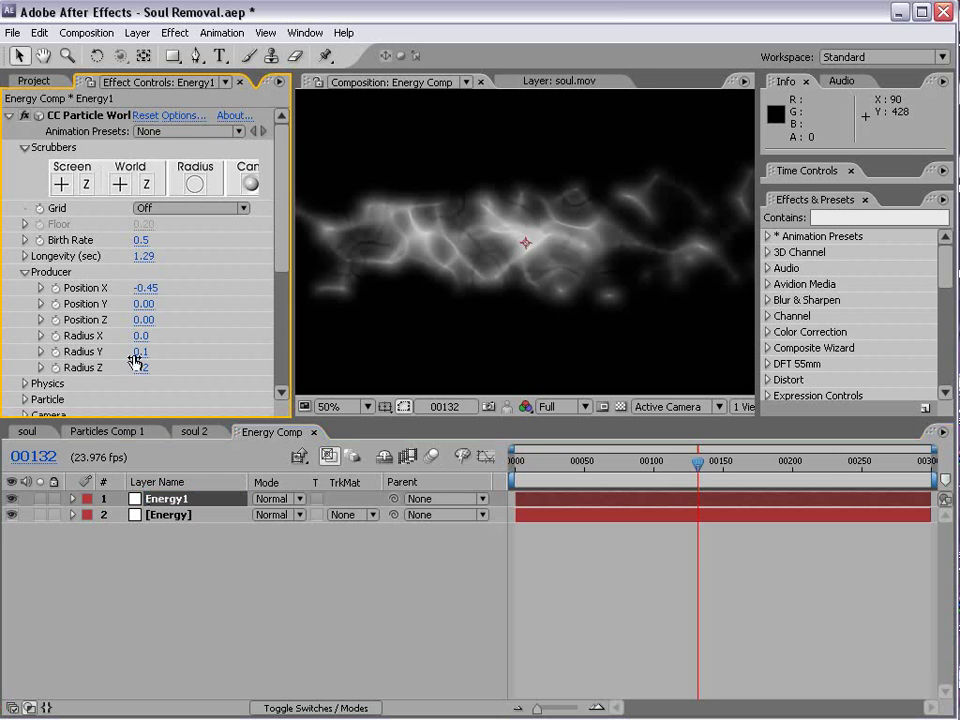
drag(140, 352, 142, 350)
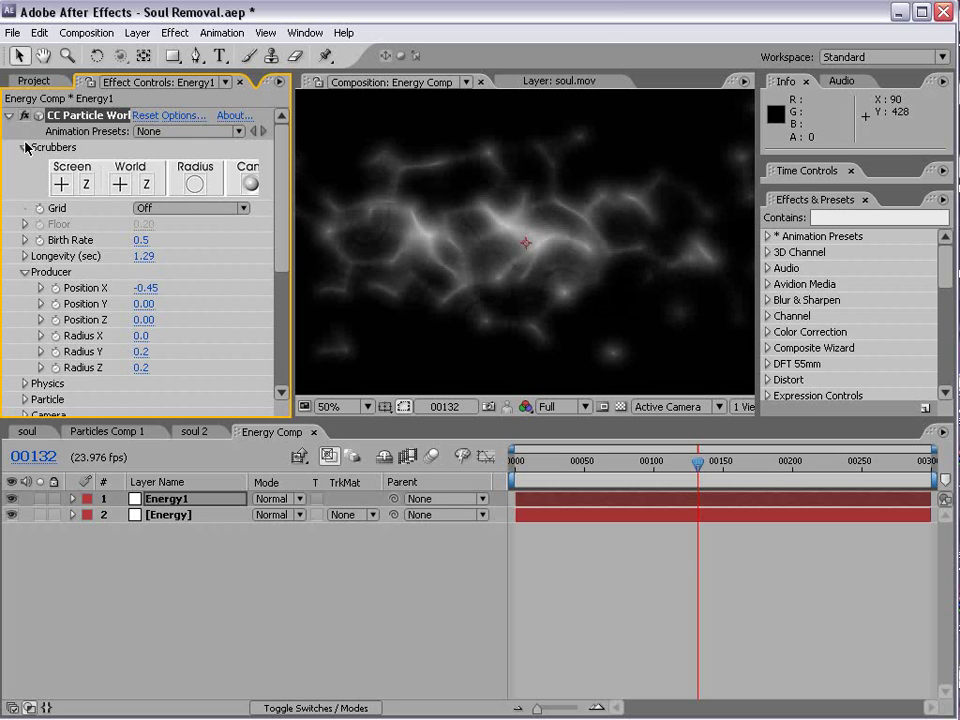
click(8, 116)
drag(142, 162, 157, 148)
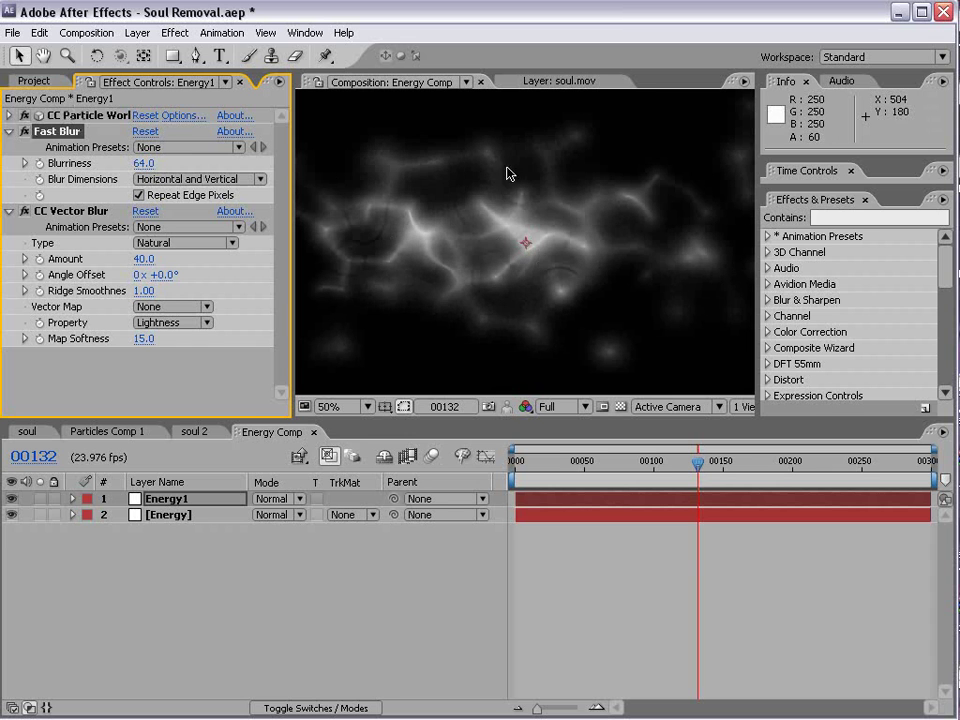
- On the Energy layer, set the particle producer's Radius Y to 0.0 and check the combined stream in an enlarged composition view
click(150, 499)
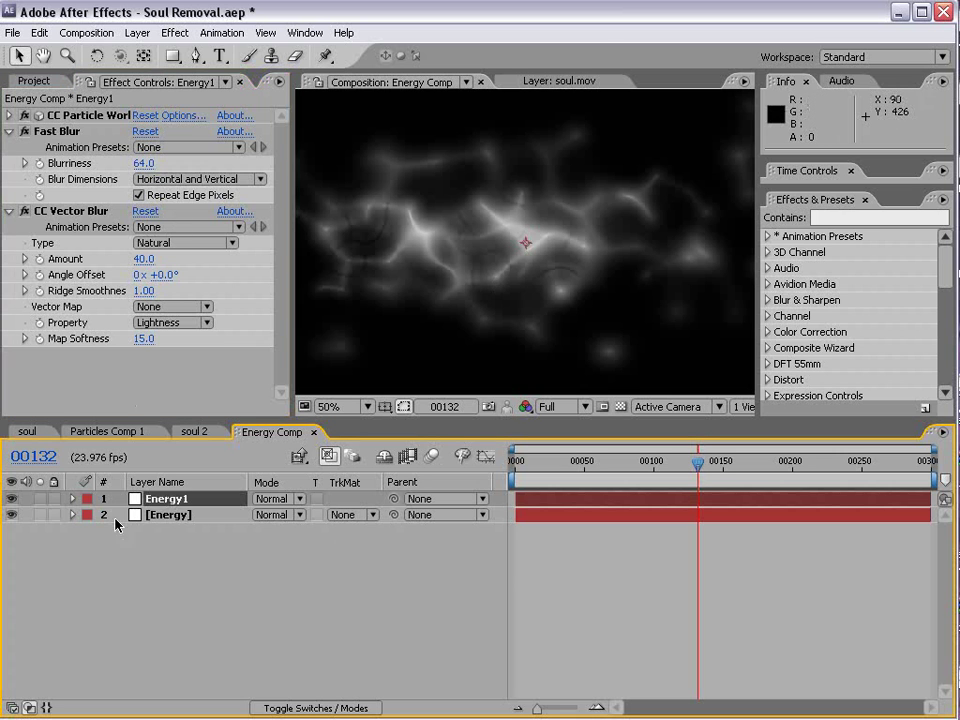
click(158, 516)
drag(279, 140, 238, 212)
drag(139, 287, 127, 290)
drag(145, 351, 255, 265)
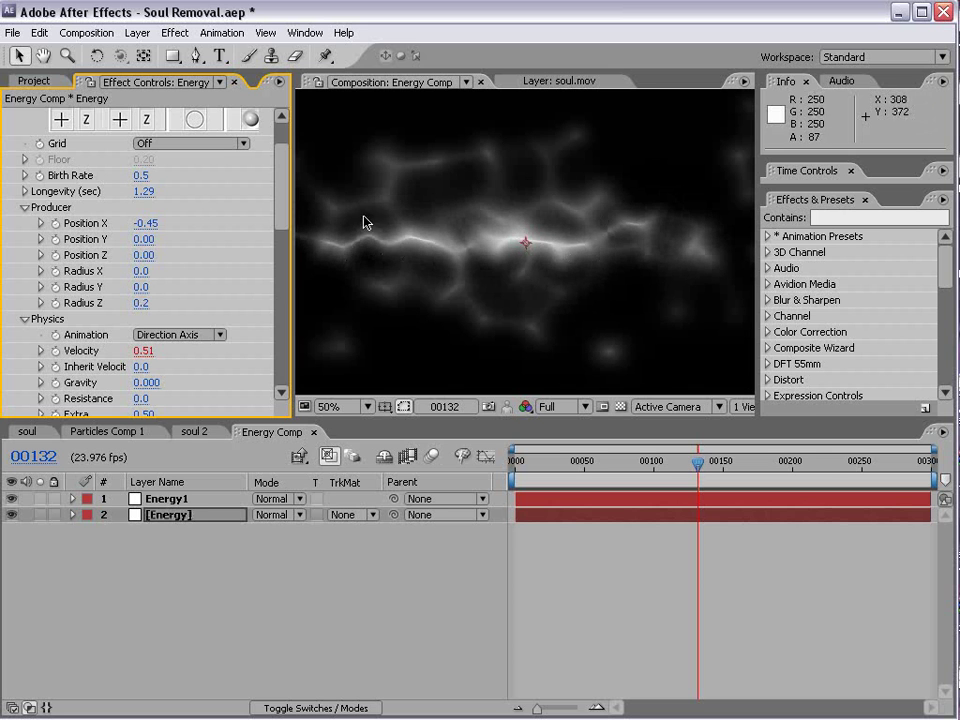
key(grave)
key(grave)
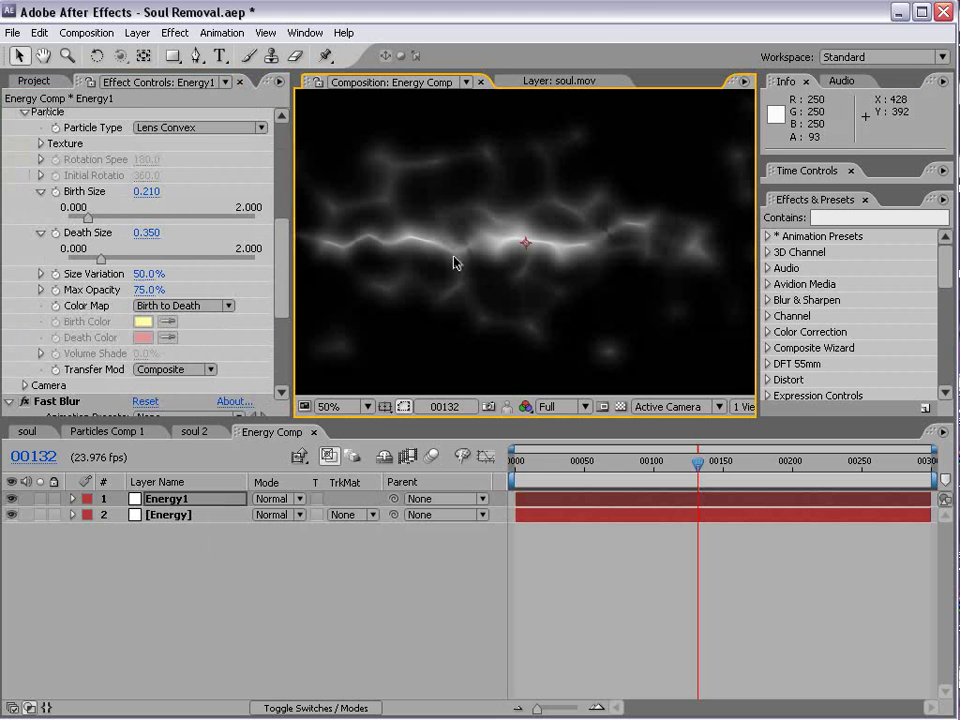
- Duplicate the Energy1 layer and disable Fast Blur and CC Vector Blur on the copy
click(184, 499)
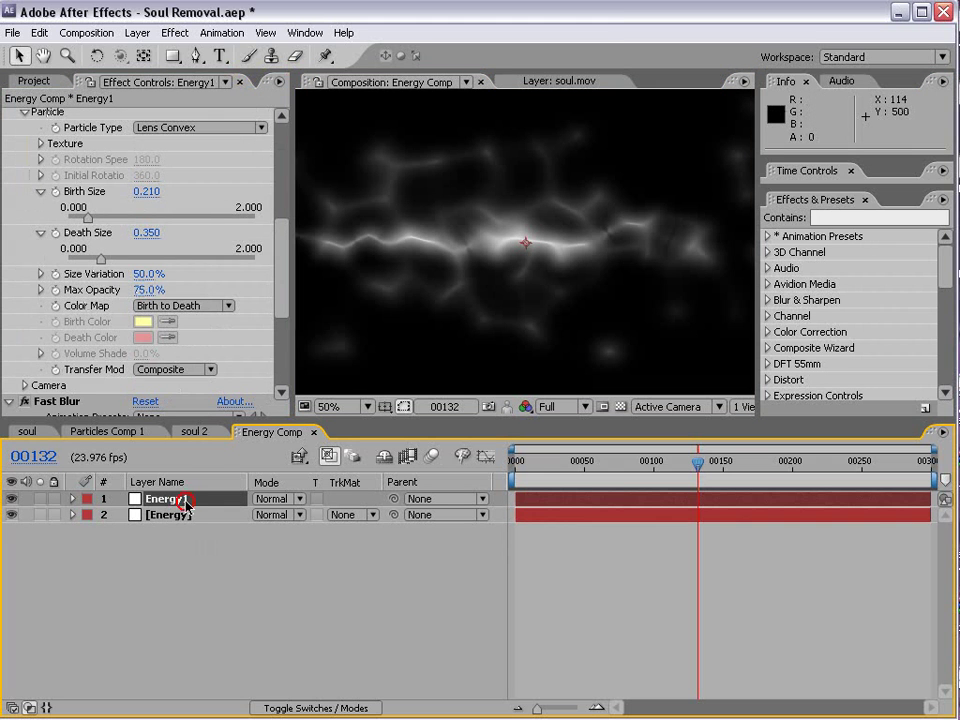
key(ctrl+d)
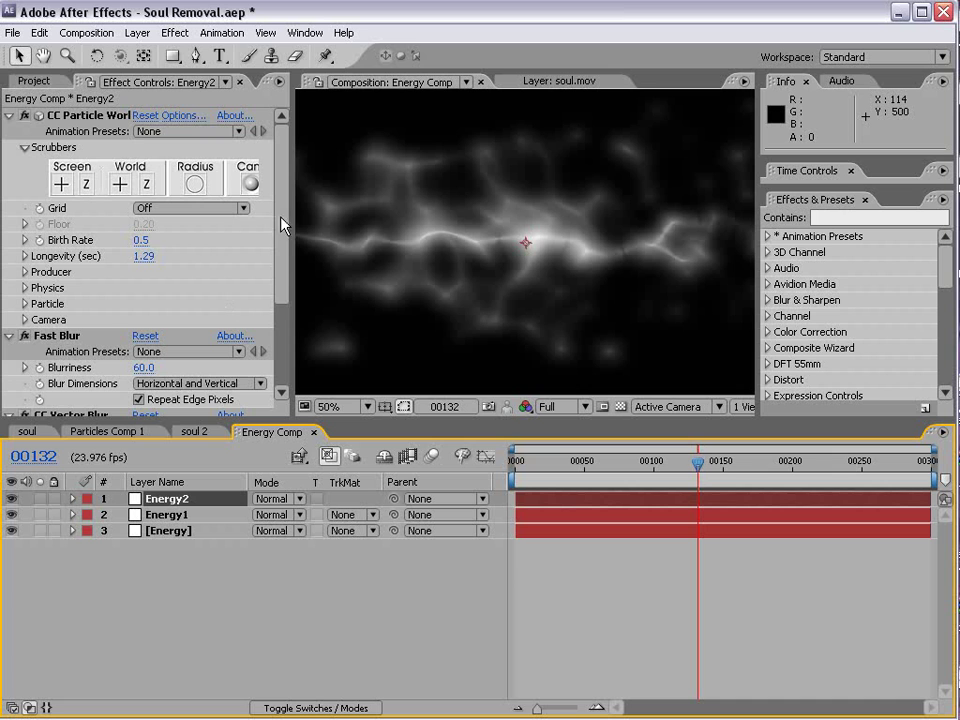
click(8, 340)
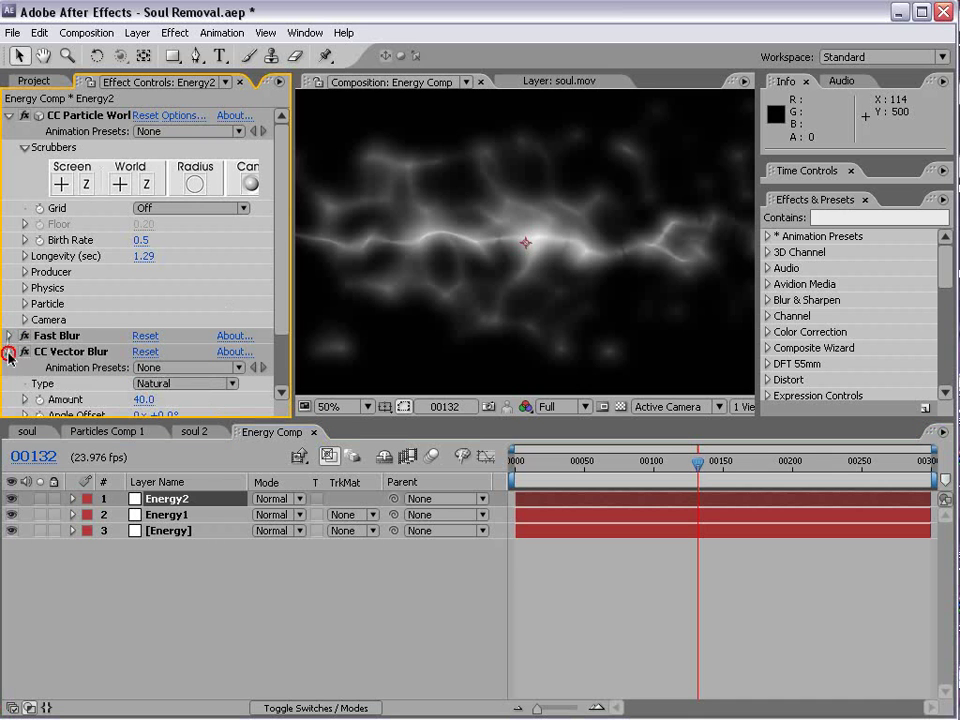
click(8, 355)
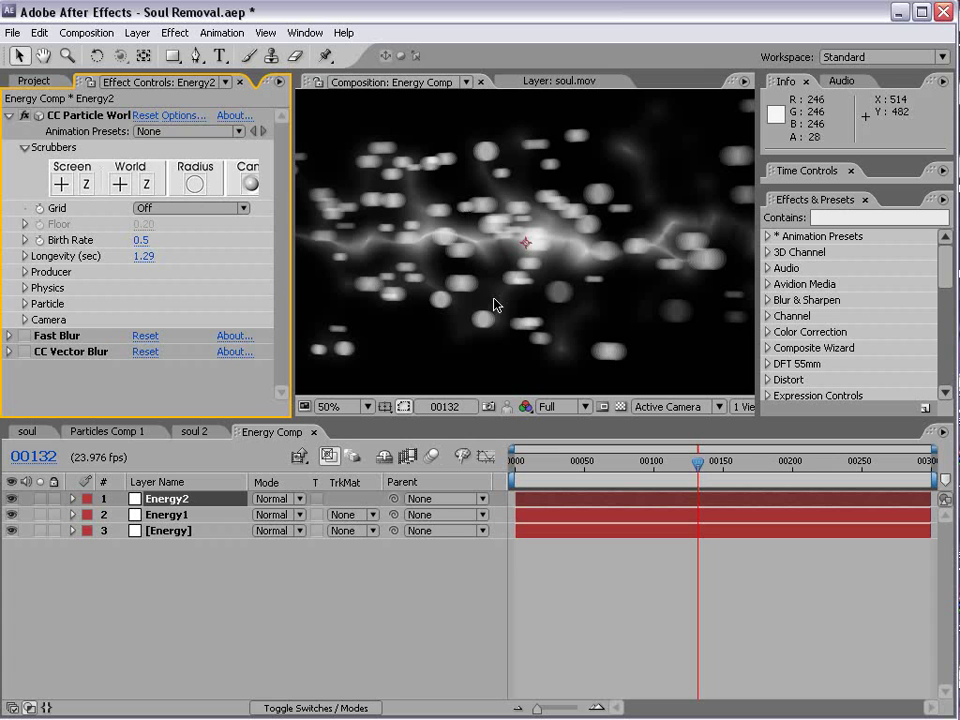
- Set the Energy2 particles' Birth Size to 0.060 and Death Size to 0.050
click(24, 305)
mouse_move(146, 297)
mouse_down()
mouse_move(123, 307)
mouse_move(129, 288)
mouse_up()
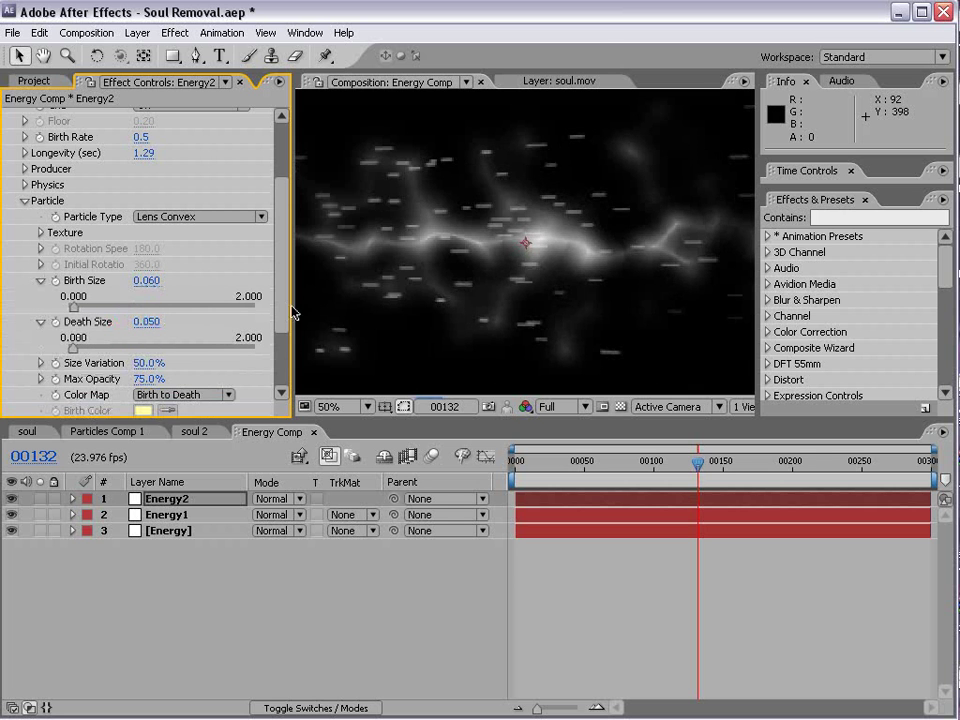
- Set the Energy2 particles' Velocity to 0.35, Birth Rate to 0.2 and Longevity to 1.55 seconds
click(285, 229)
click(25, 288)
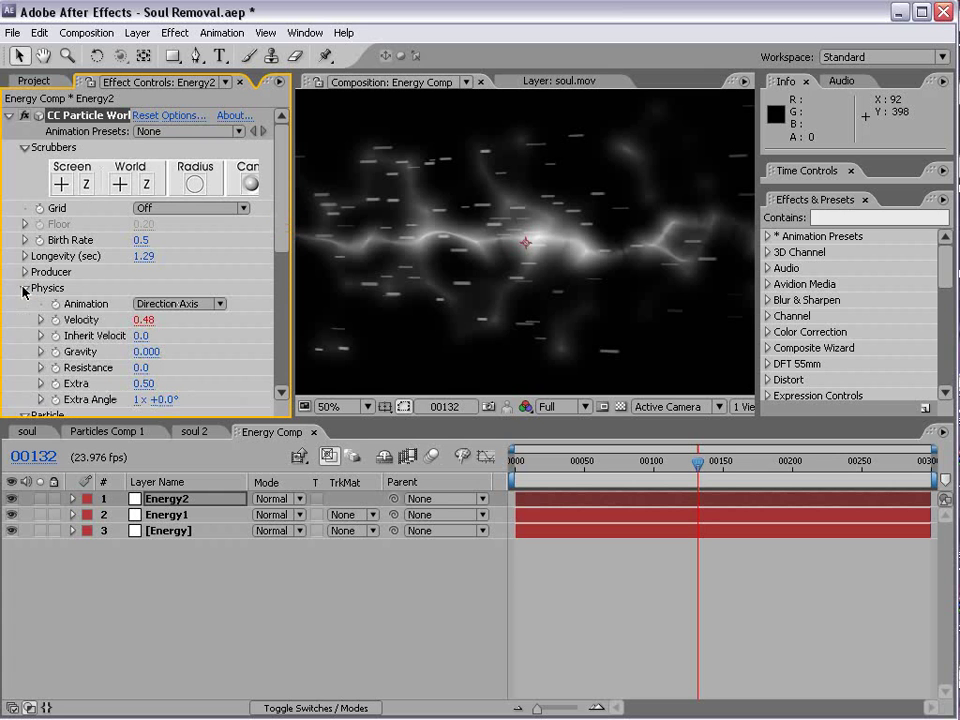
drag(139, 320, 127, 328)
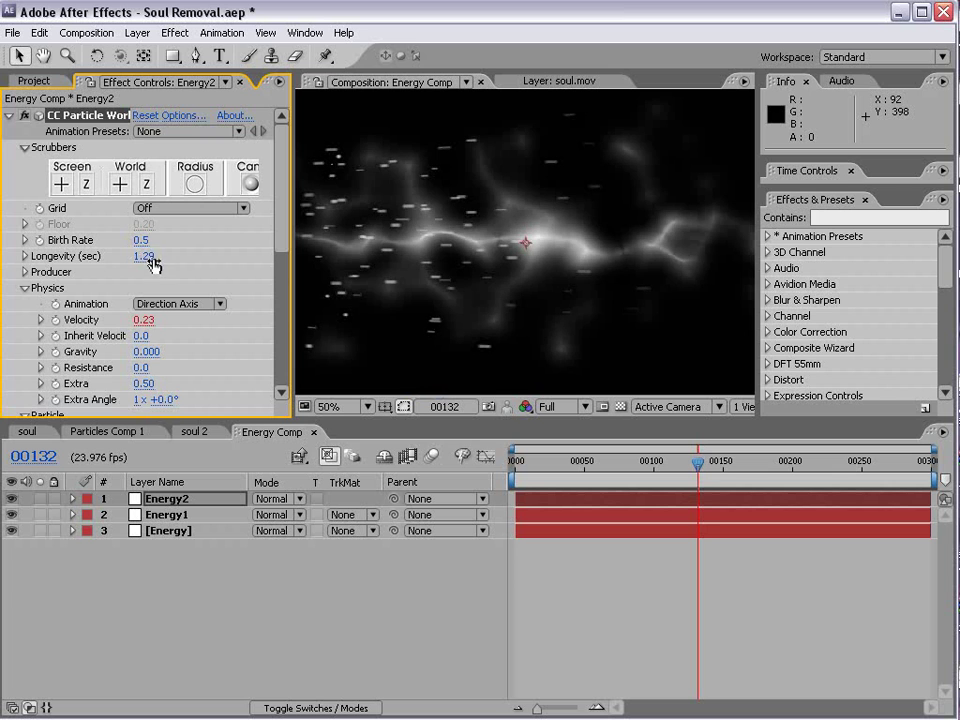
drag(131, 244, 152, 256)
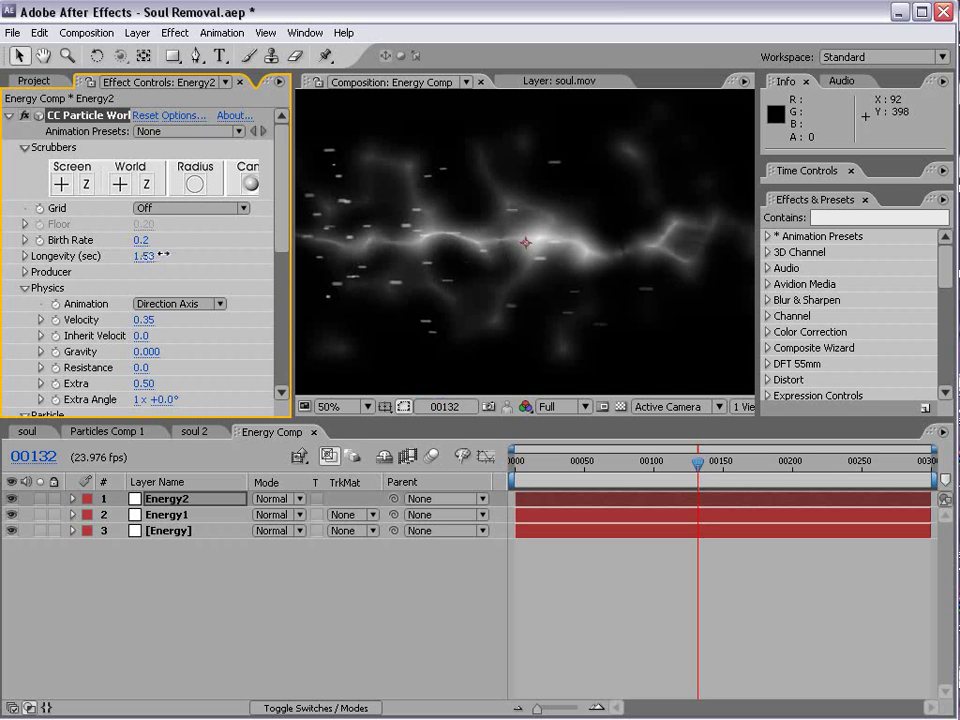
- Shift the Energy2 layer earlier so it starts before frame 0, and extend its end to the composition's end
key(comma)
drag(733, 502, 598, 507)
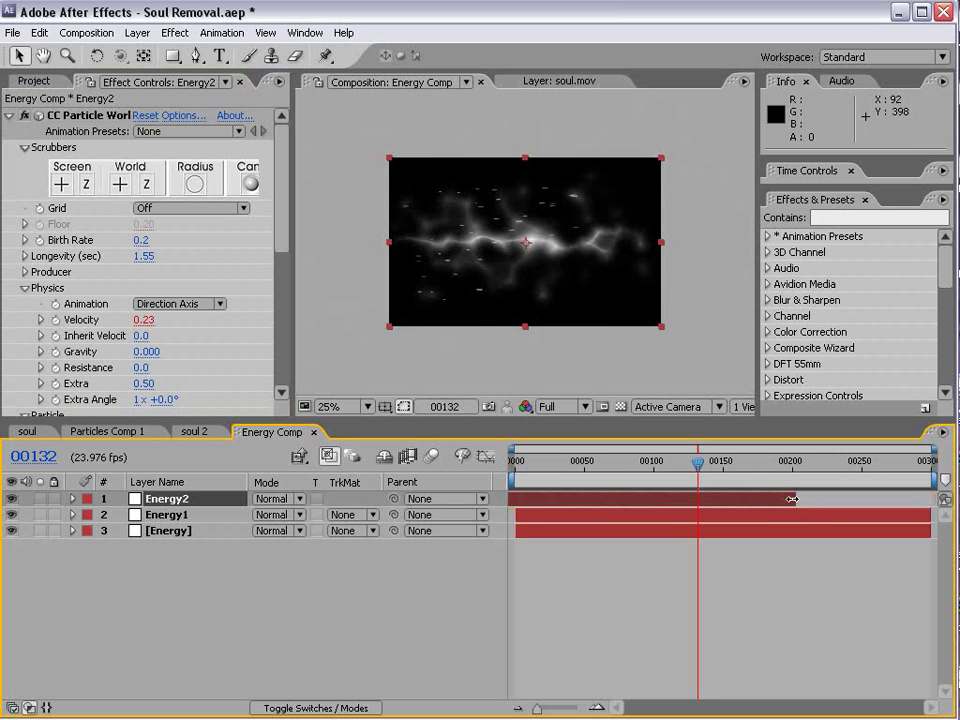
drag(918, 509, 922, 509)
drag(549, 474, 499, 487)
key(period)
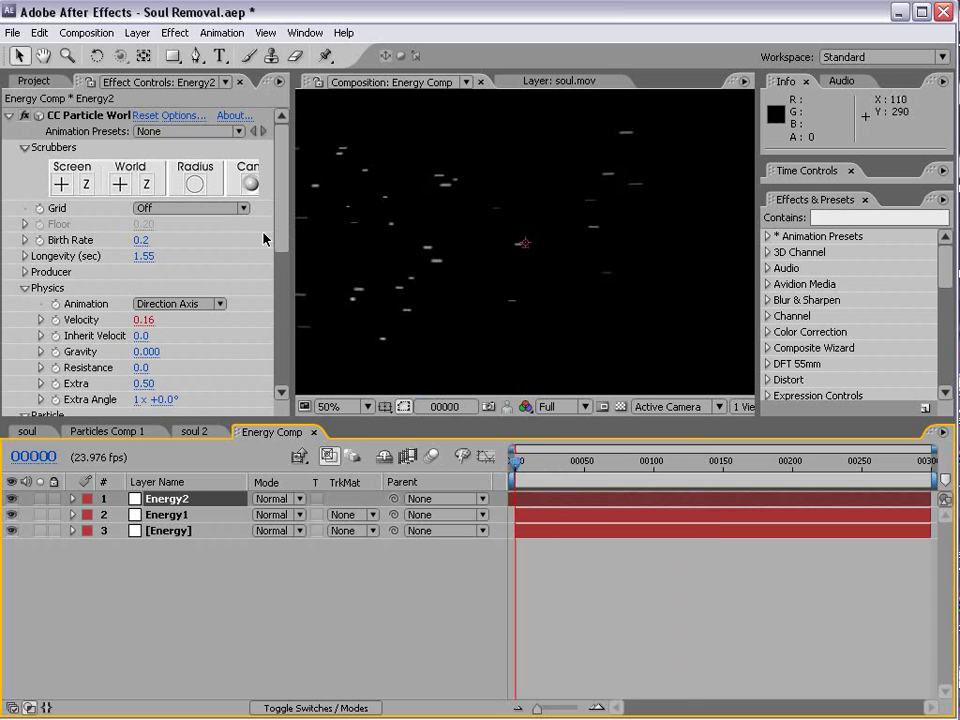
- Set the Energy2 particles' Longevity to 1.82 seconds and inspect the stream enlarged at frame 144
key(comma)
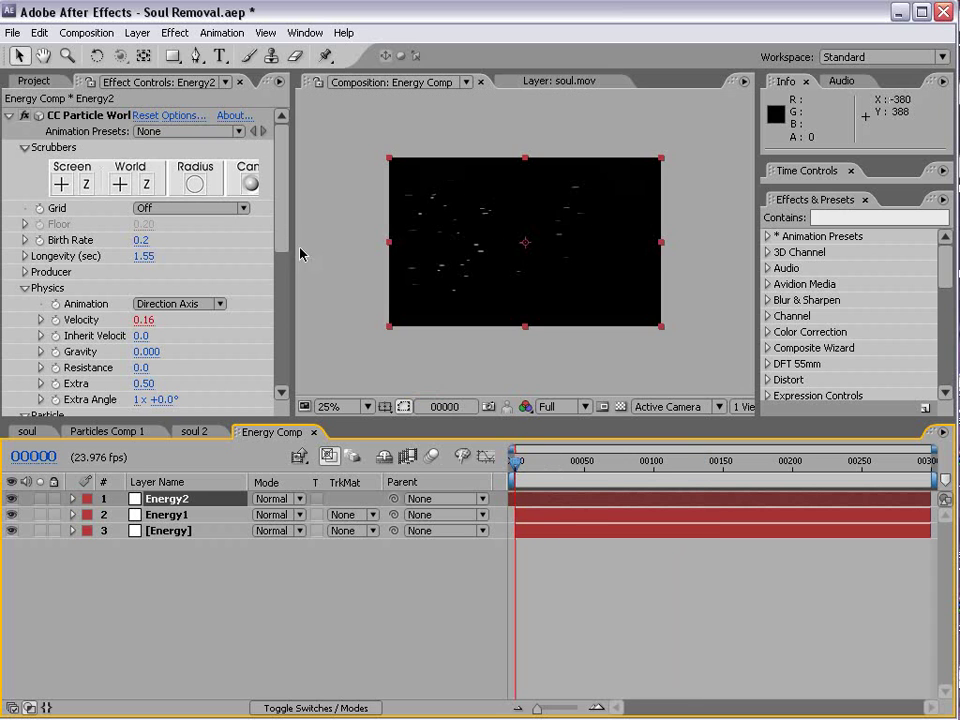
click(150, 256)
drag(150, 256, 165, 250)
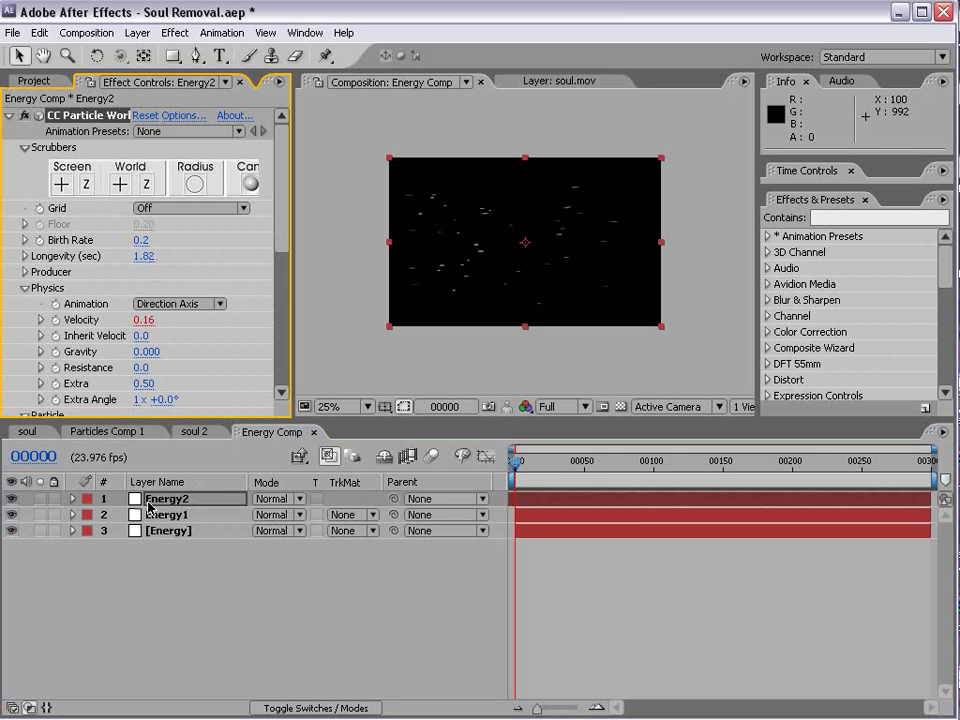
drag(516, 466, 715, 476)
key(grave)
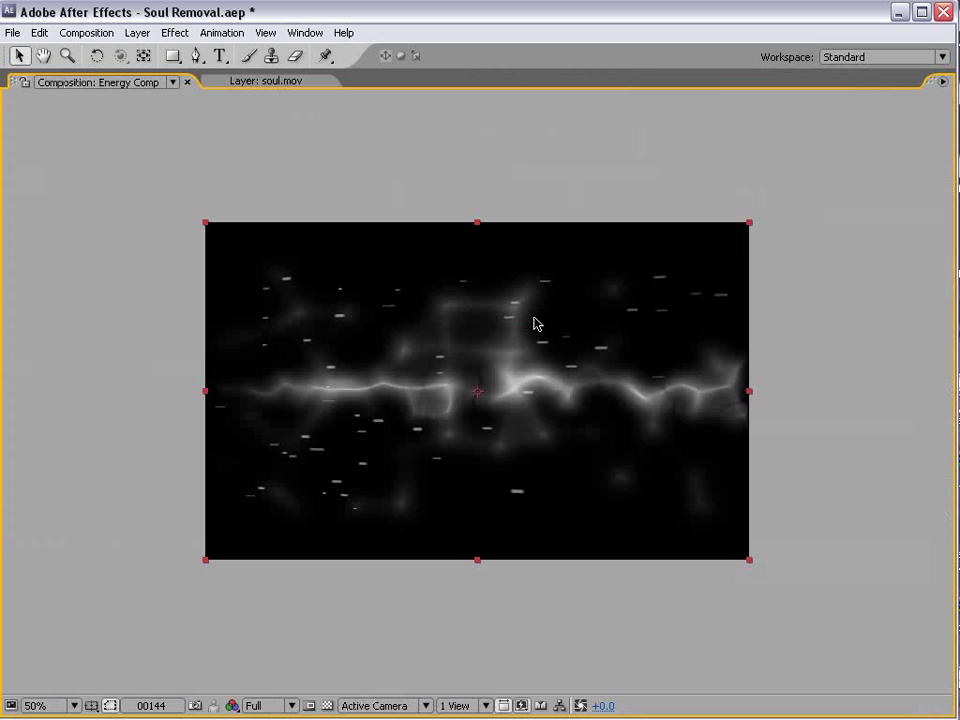
key(grave)
- Move the work area start to about frame 49 and preview the animation from there
drag(532, 474, 508, 482)
drag(596, 463, 583, 477)
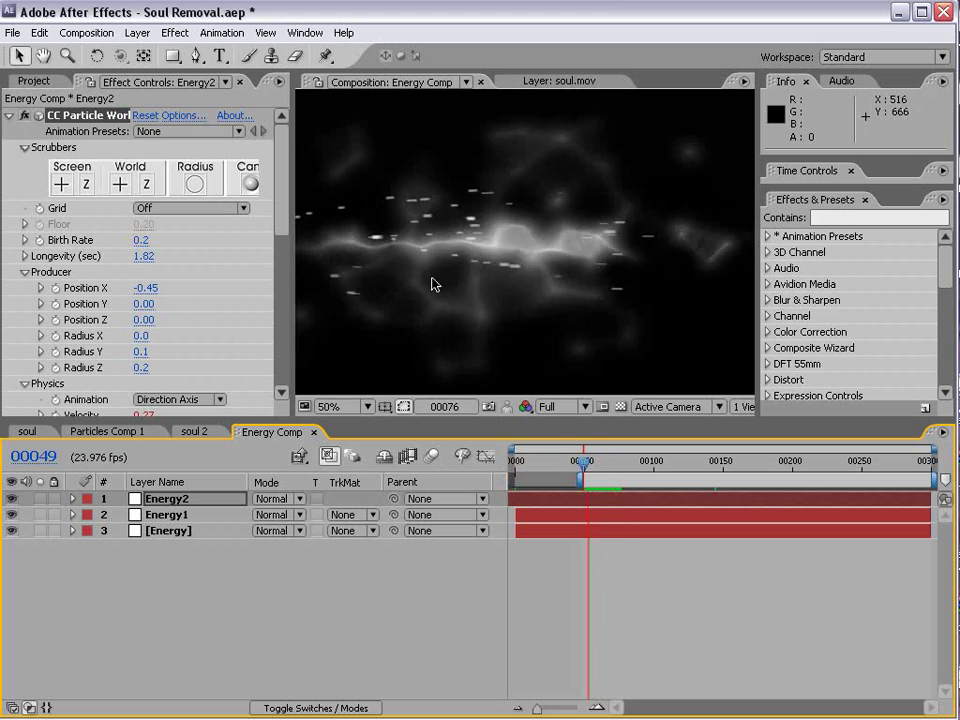
key(space)
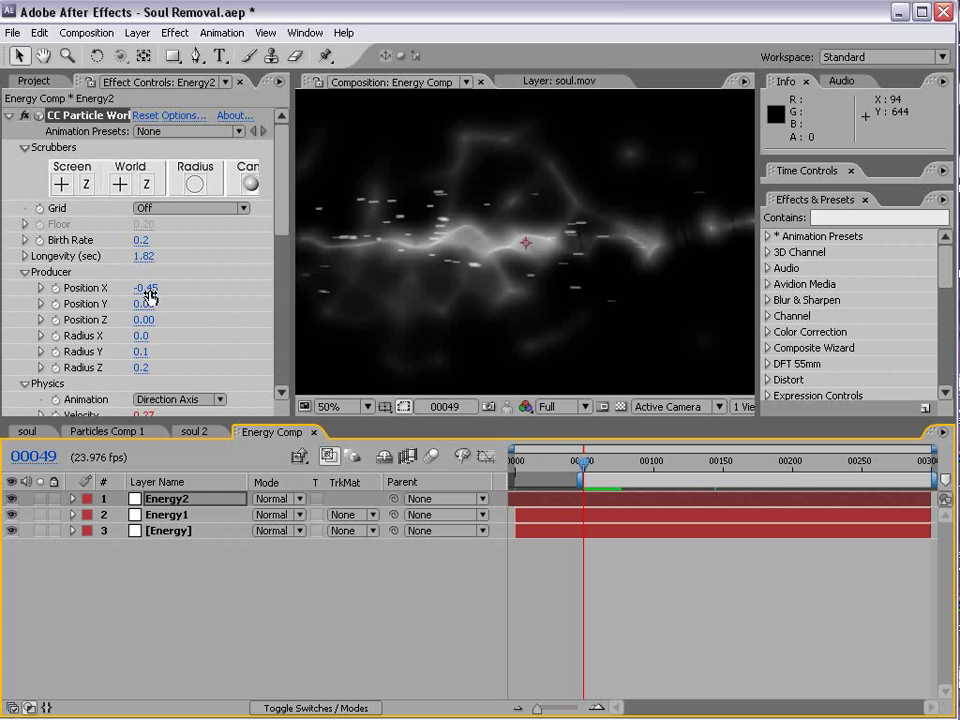
- Set the Energy2 particles' Velocity to 0.25 and Longevity to 2.64 seconds, and check the stream enlarged at frame 178
scroll(271, 240, down, 3)
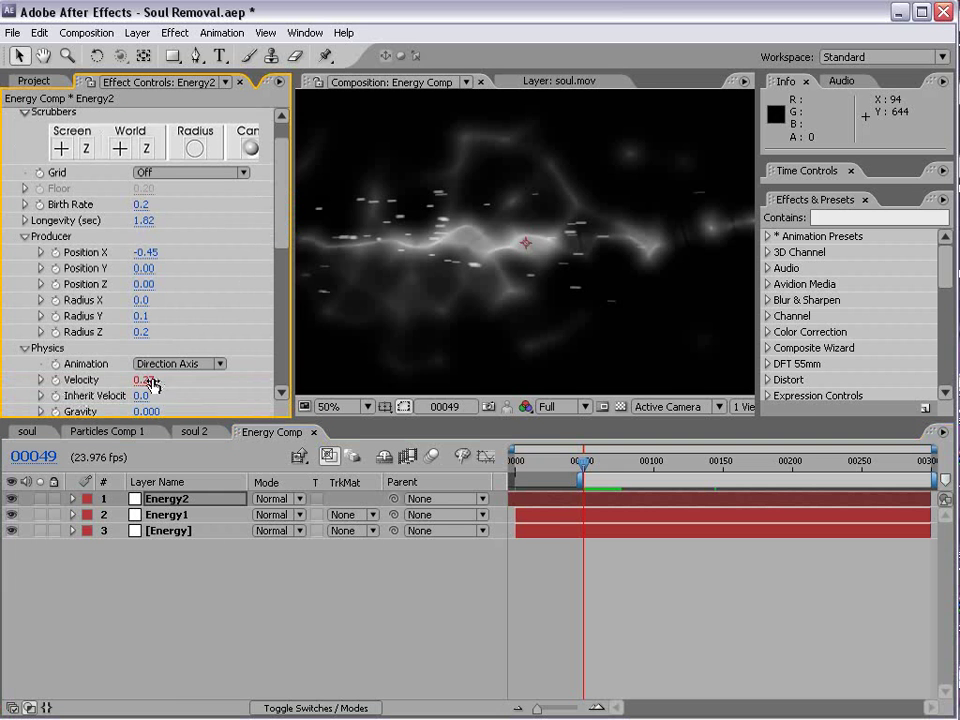
drag(145, 380, 144, 381)
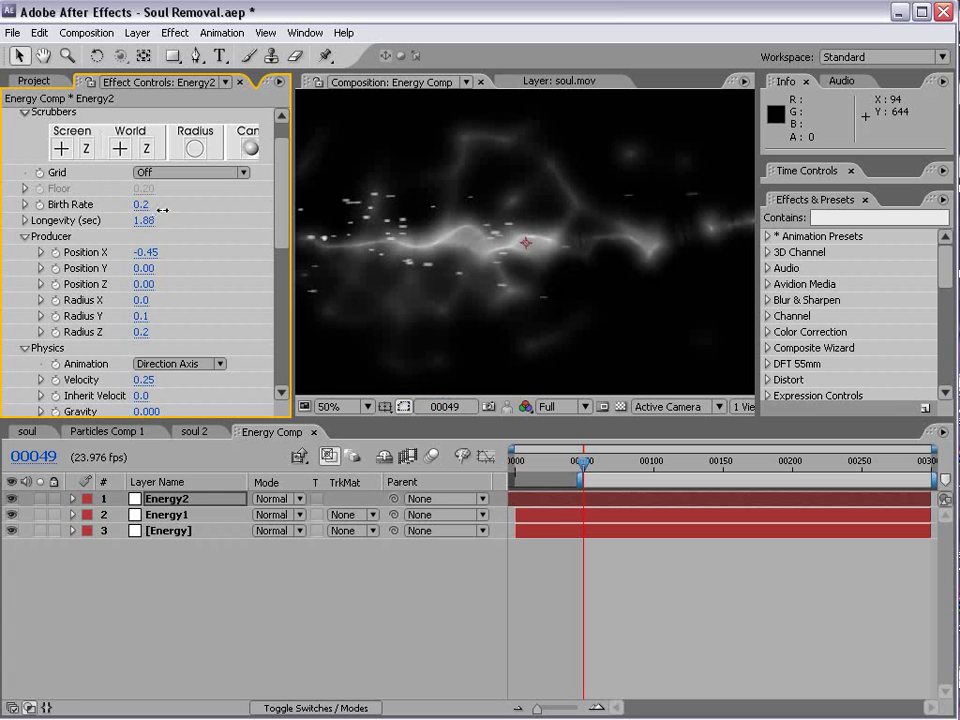
drag(160, 212, 205, 210)
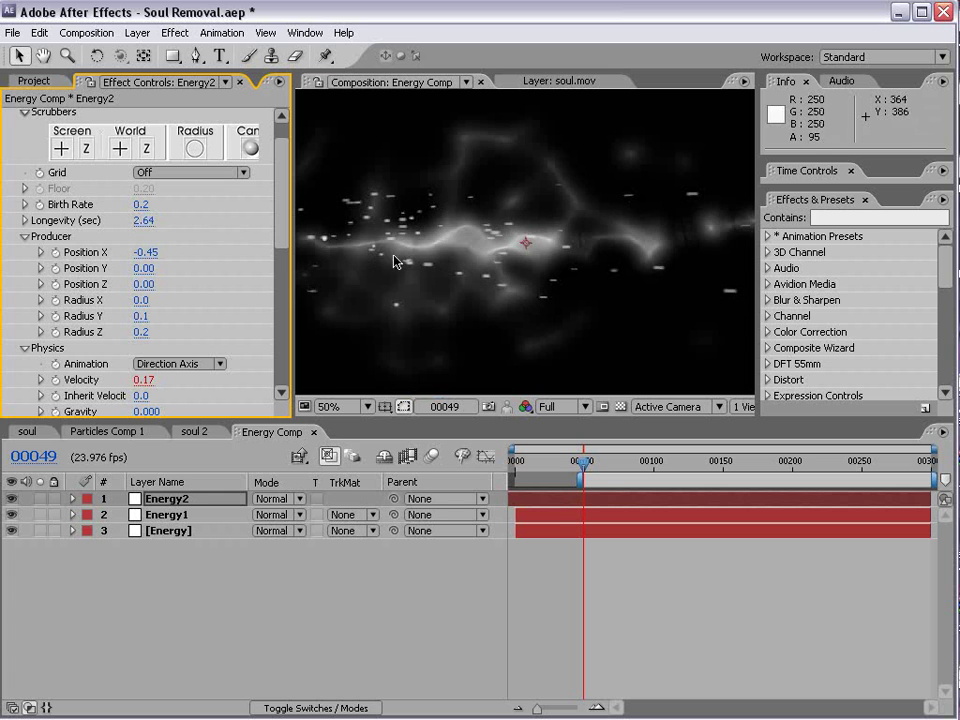
key(comma)
click(608, 461)
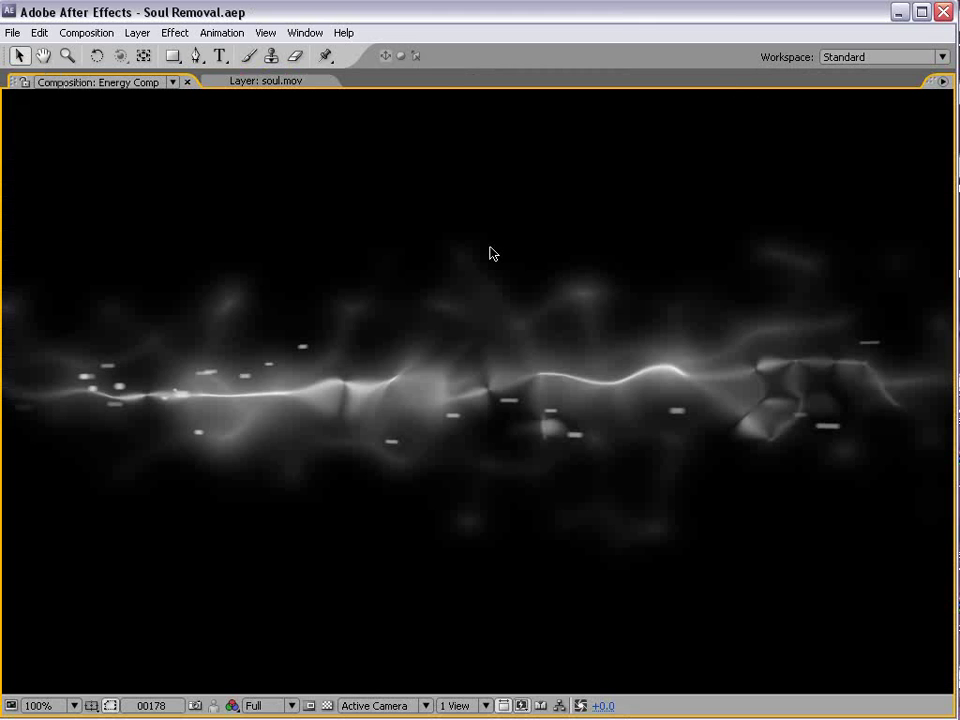
key(grave)
- Create a new black solid layer in the Energy Comp
click(137, 32)
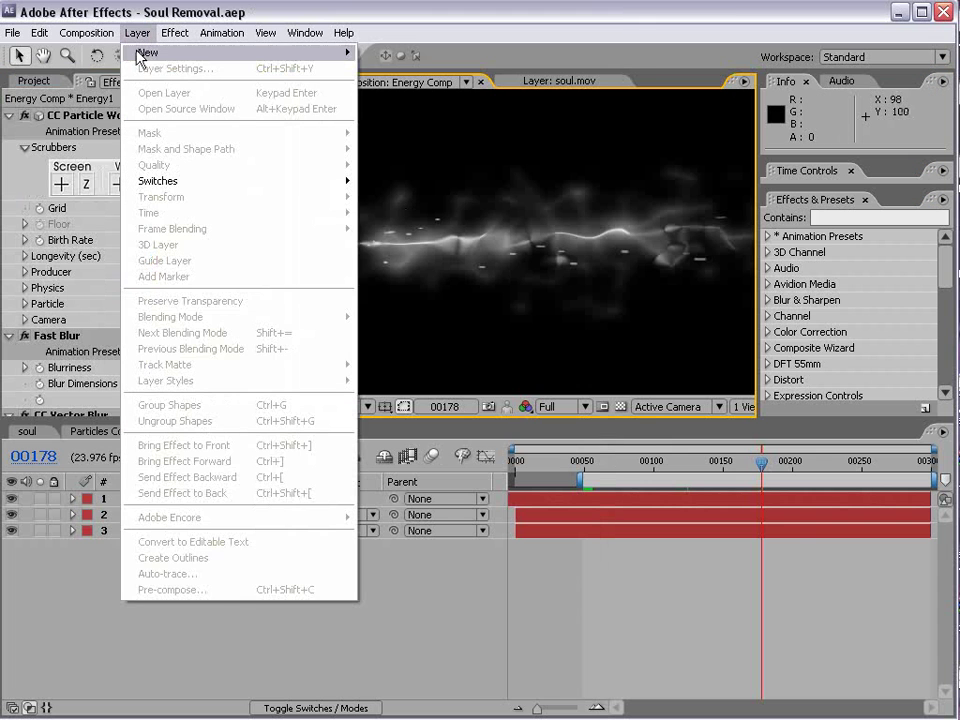
mouse_move(358, 55)
click(826, 332)
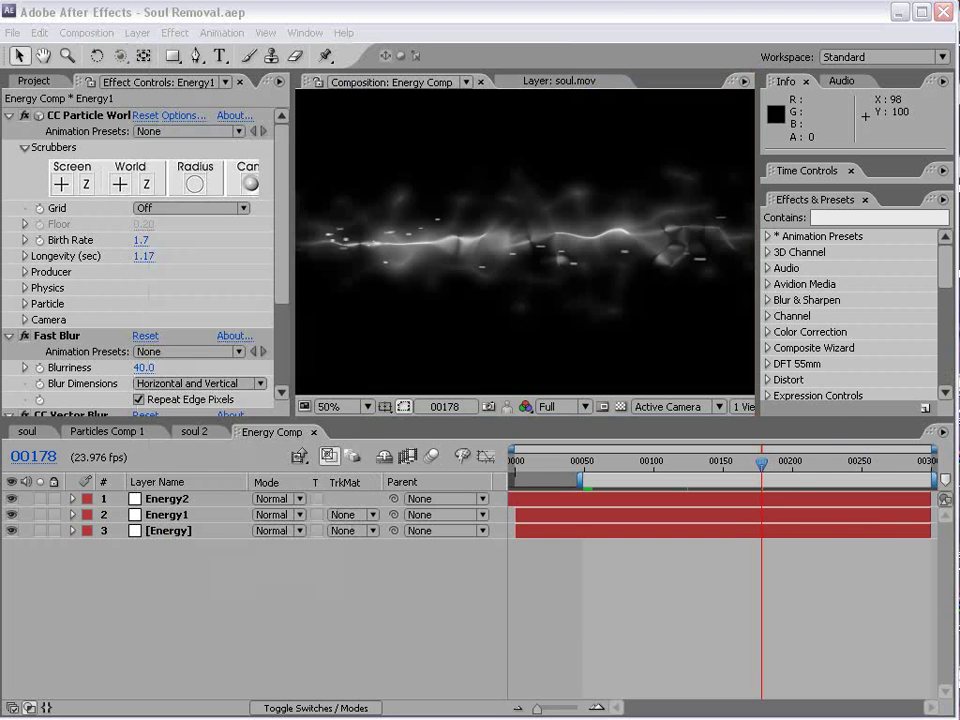
click(254, 479)
drag(460, 502, 646, 662)
click(710, 403)
click(372, 528)
- Move the black solid beneath all the Energy layers and rename it BG
drag(170, 490, 189, 550)
key(Return)
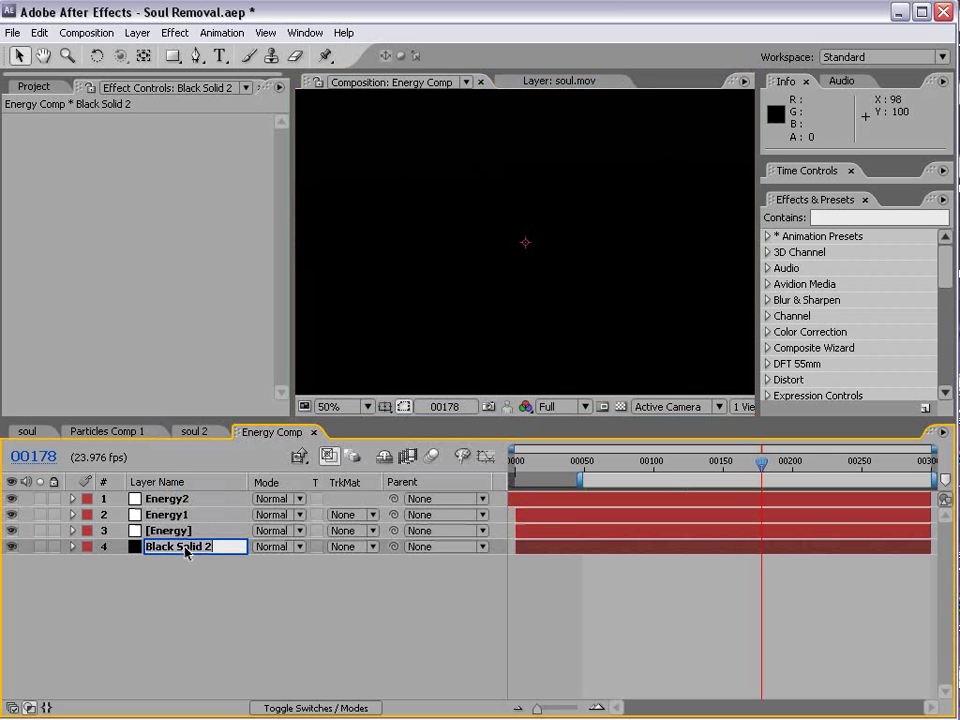
key(Return)
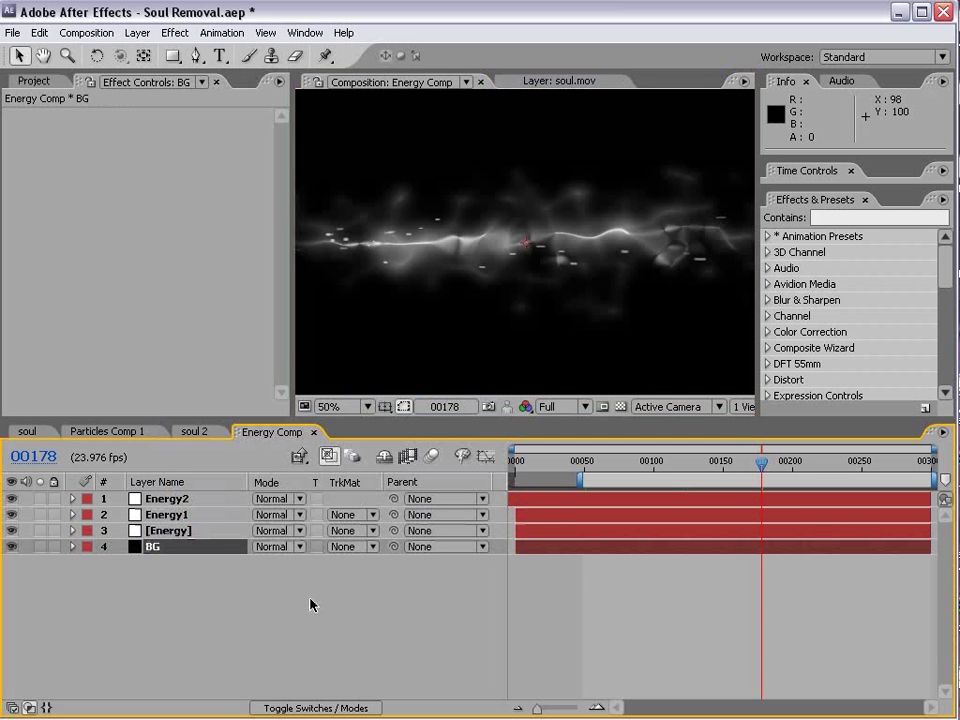
- Add an adjustment layer above the Energy layers and apply the Mesh Warp effect to it
click(137, 32)
mouse_move(146, 54)
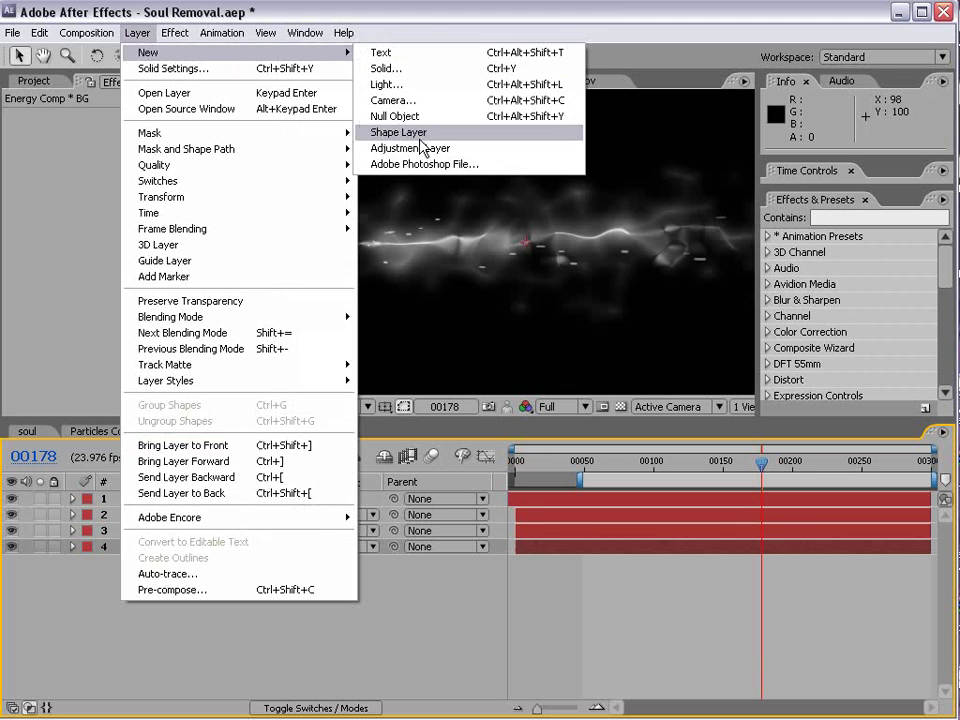
click(420, 148)
click(174, 33)
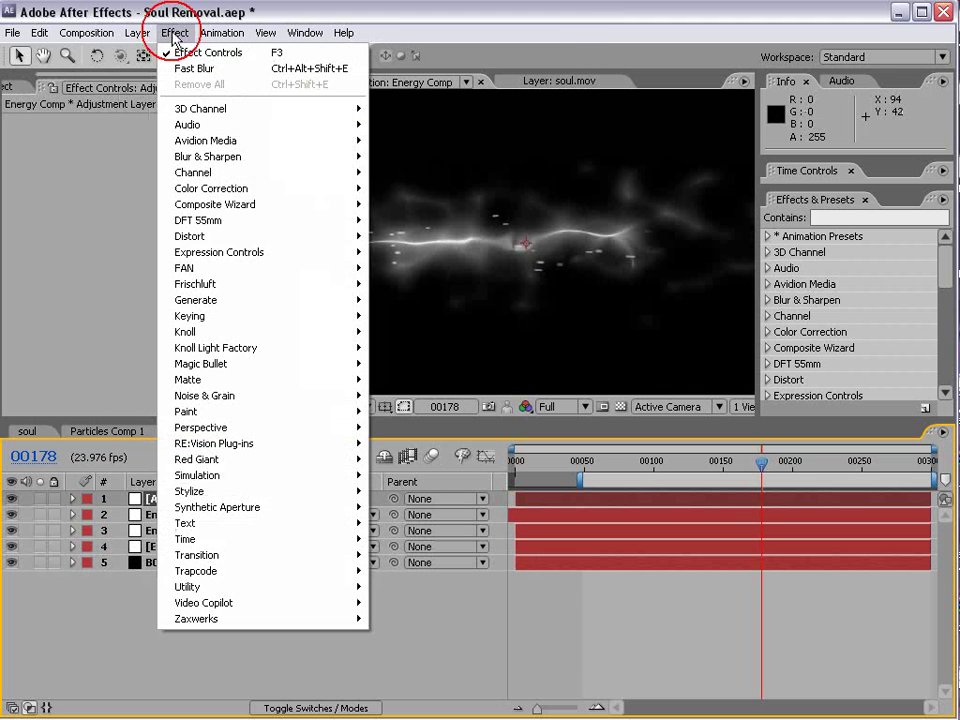
mouse_move(231, 237)
click(455, 560)
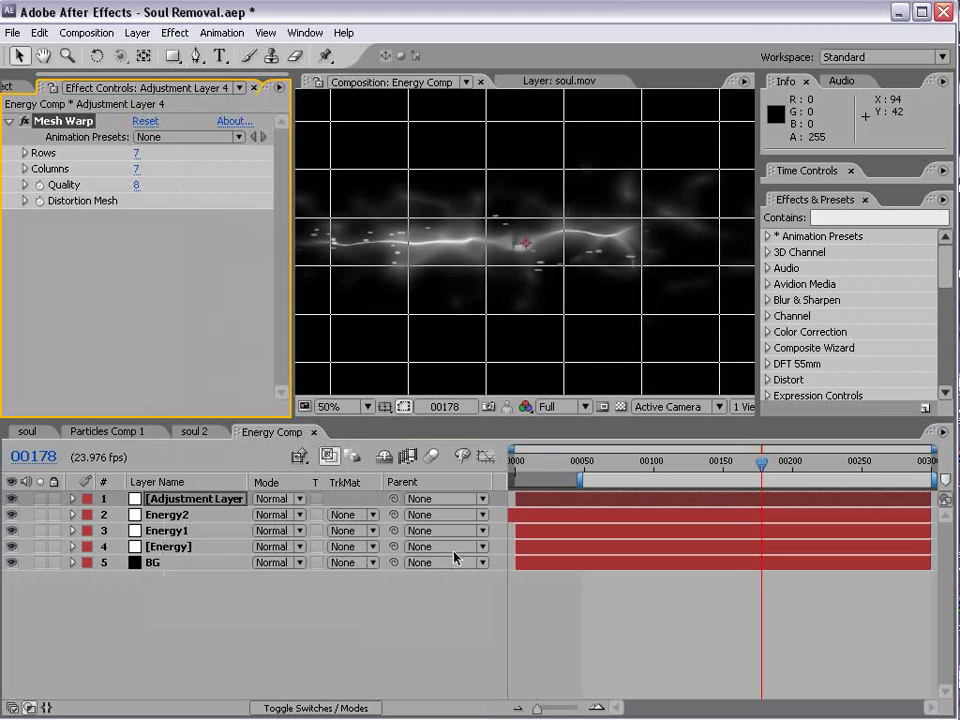
- Set the Mesh Warp grid to 4 rows and 4 columns
scroll(440, 223, down, 1)
scroll(440, 223, up, 1)
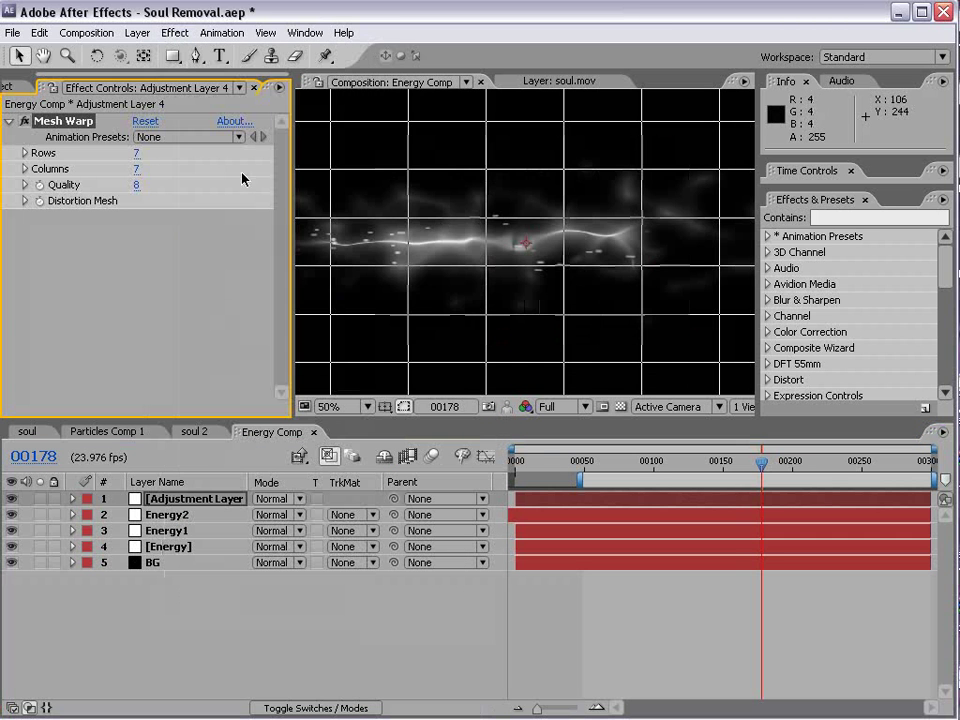
click(137, 155)
text(4)
key(Tab)
text(4)
key(Return)
- Bend the Mesh Warp grid downward by lowering the three interior points on the right-hand interior column, tilting the upper point's tangent
drag(293, 278, 173, 305)
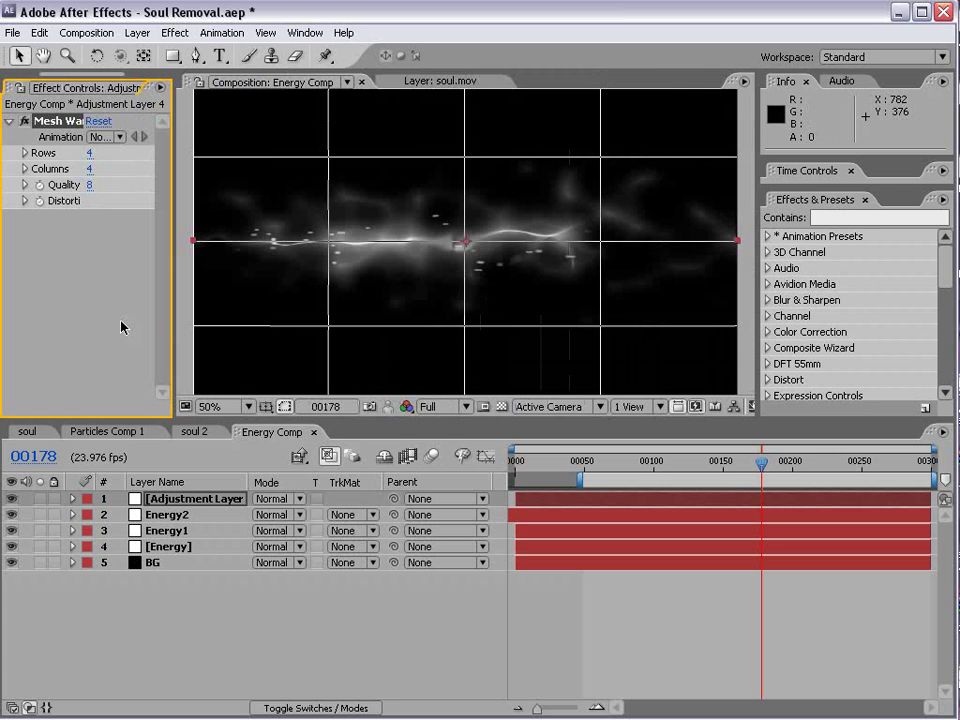
click(600, 326)
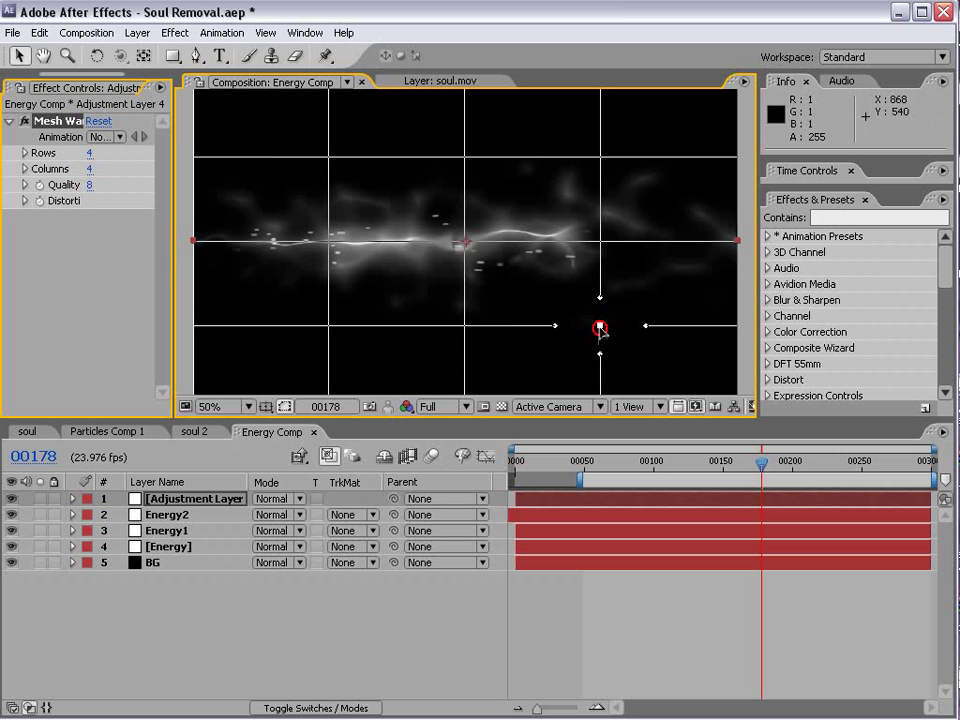
drag(601, 352, 600, 352)
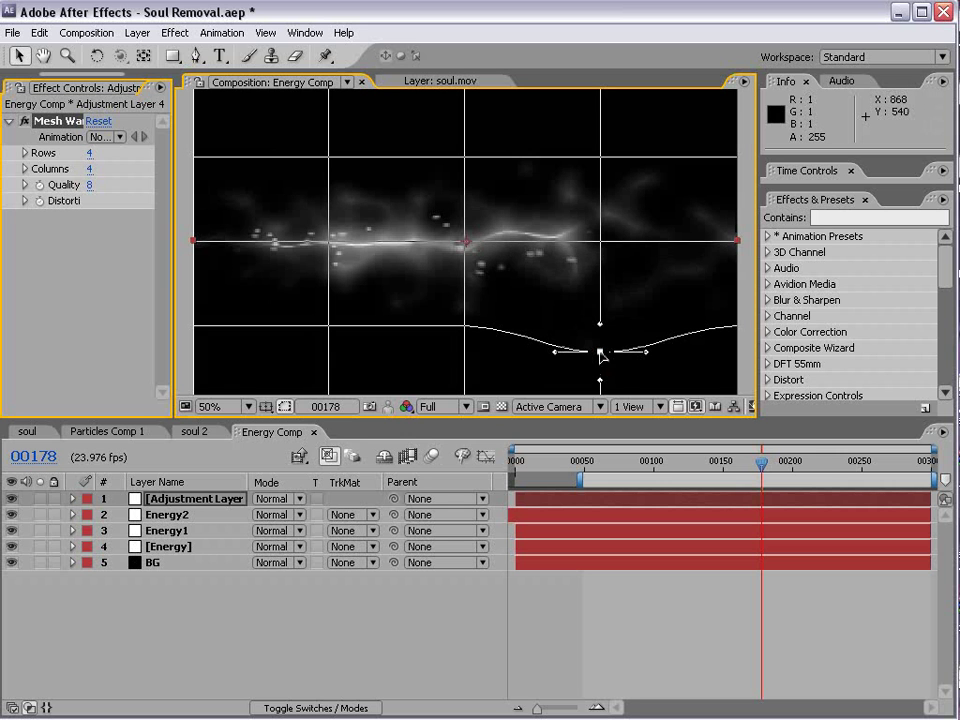
click(603, 255)
drag(603, 274, 607, 328)
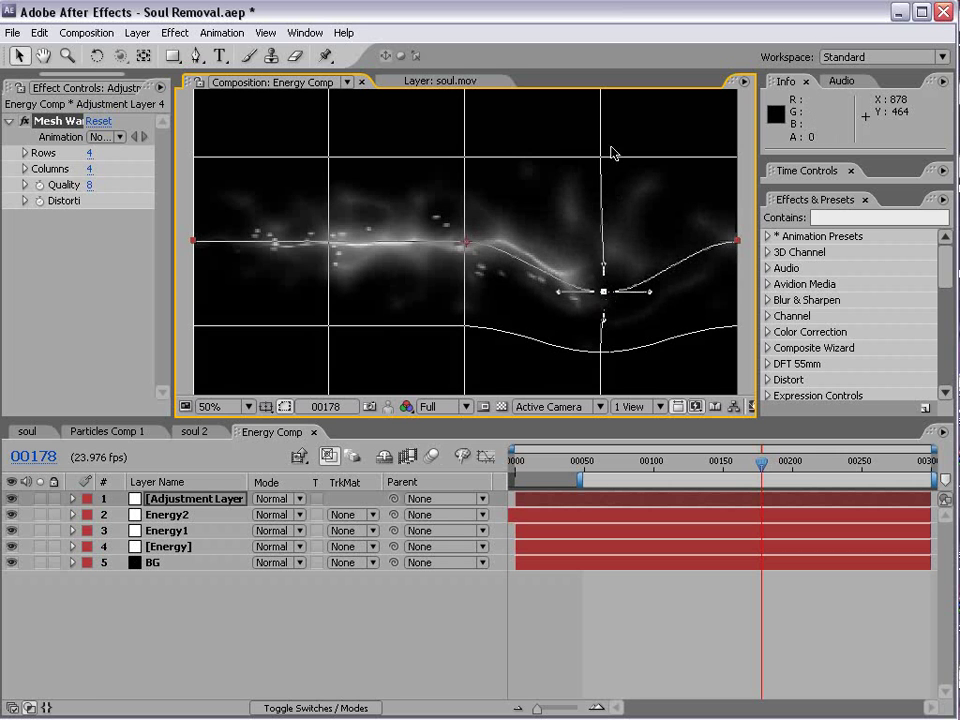
drag(601, 158, 558, 197)
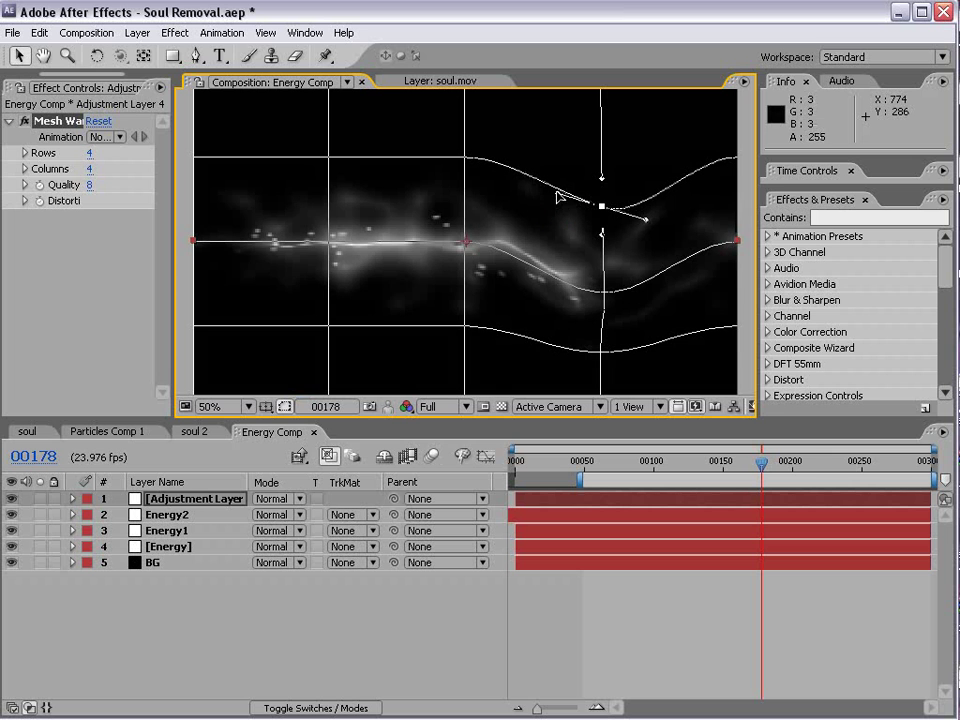
- With Energy2 and Energy hidden and the preview at Half resolution, raise the three mesh points on the left interior column
click(12, 514)
click(12, 546)
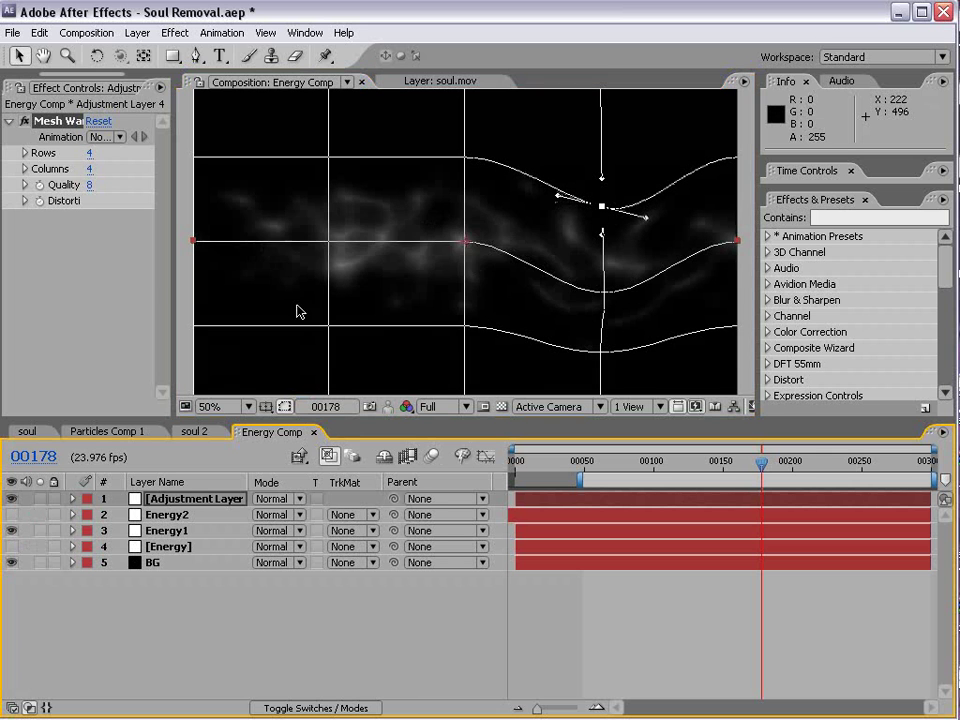
drag(327, 326, 328, 298)
drag(330, 158, 335, 122)
click(430, 407)
click(440, 441)
drag(329, 243, 337, 212)
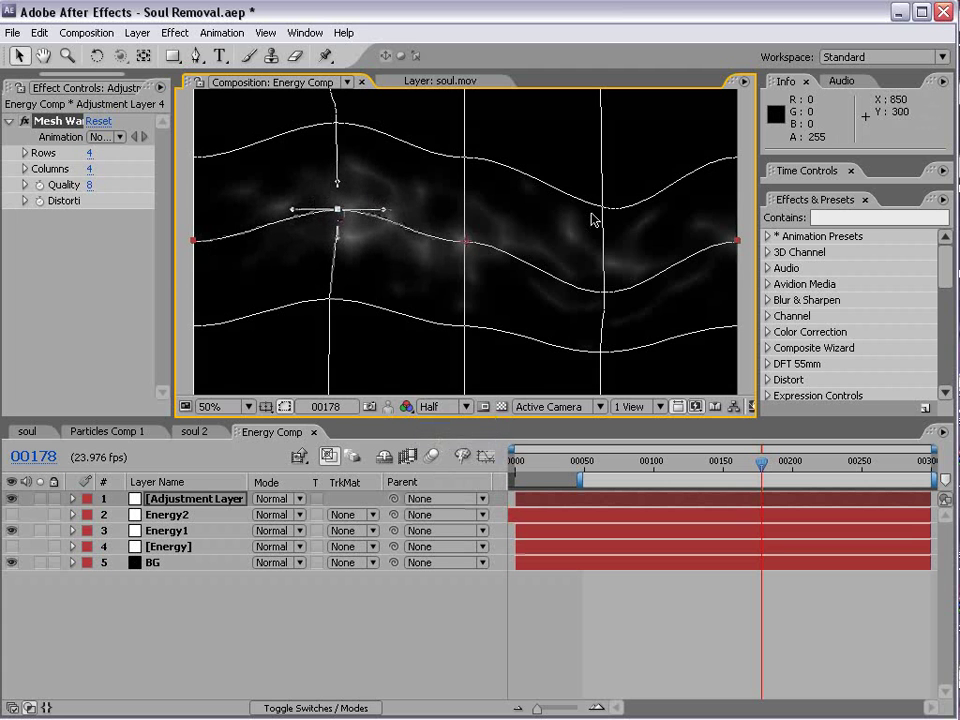
- Tilt the tangents of the three middle-column mesh points downward to the right to smooth the warp into an S-curve
click(493, 161)
click(463, 157)
drag(511, 157, 508, 173)
click(463, 325)
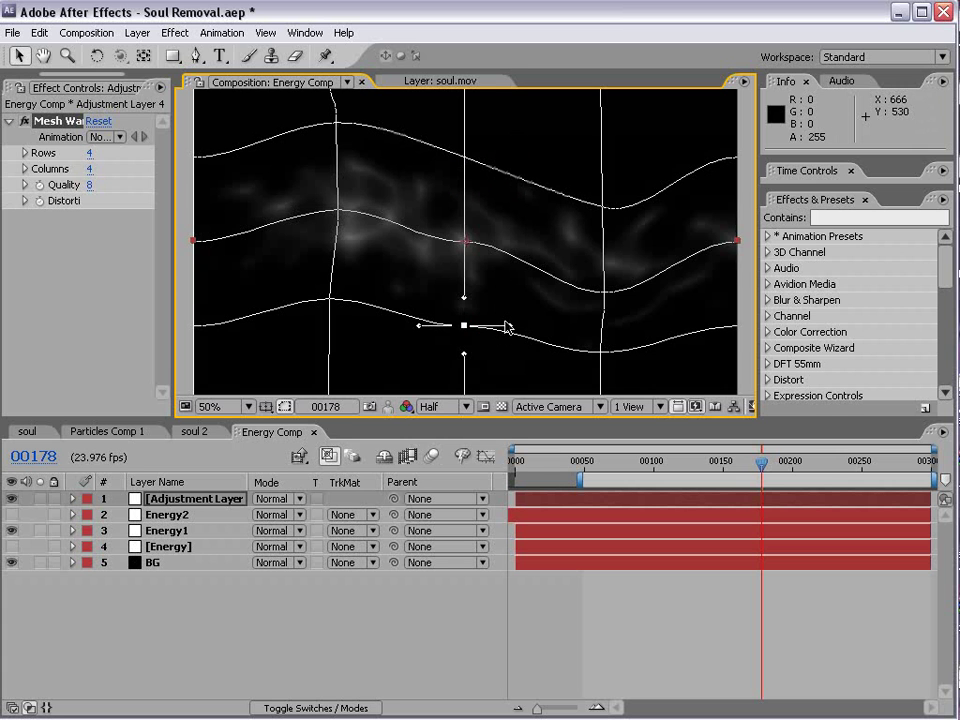
drag(509, 329, 501, 343)
click(464, 242)
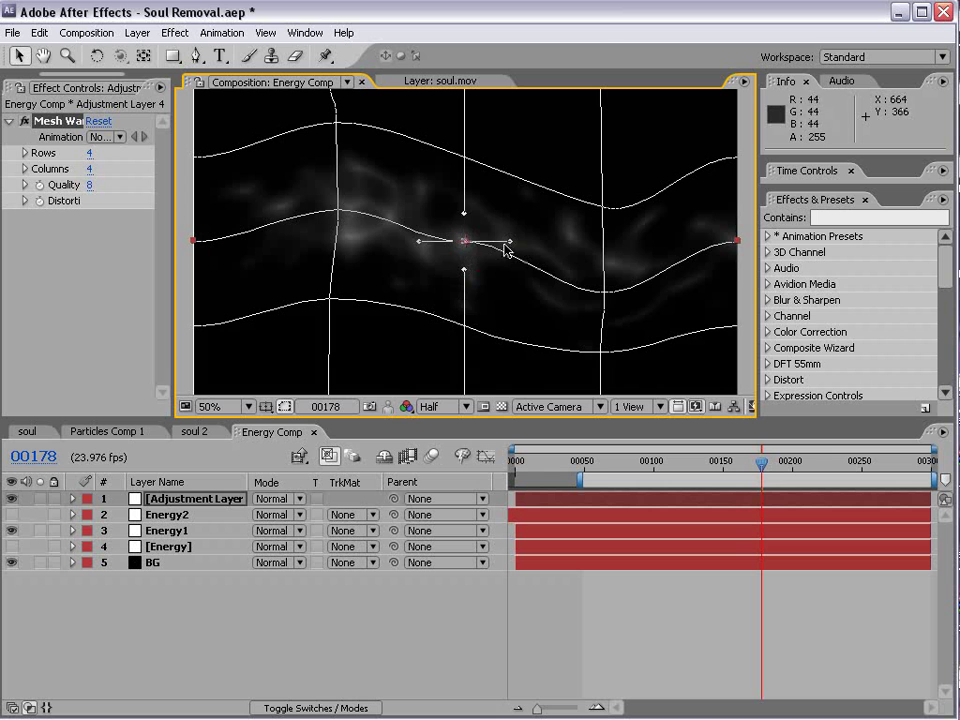
drag(510, 244, 508, 259)
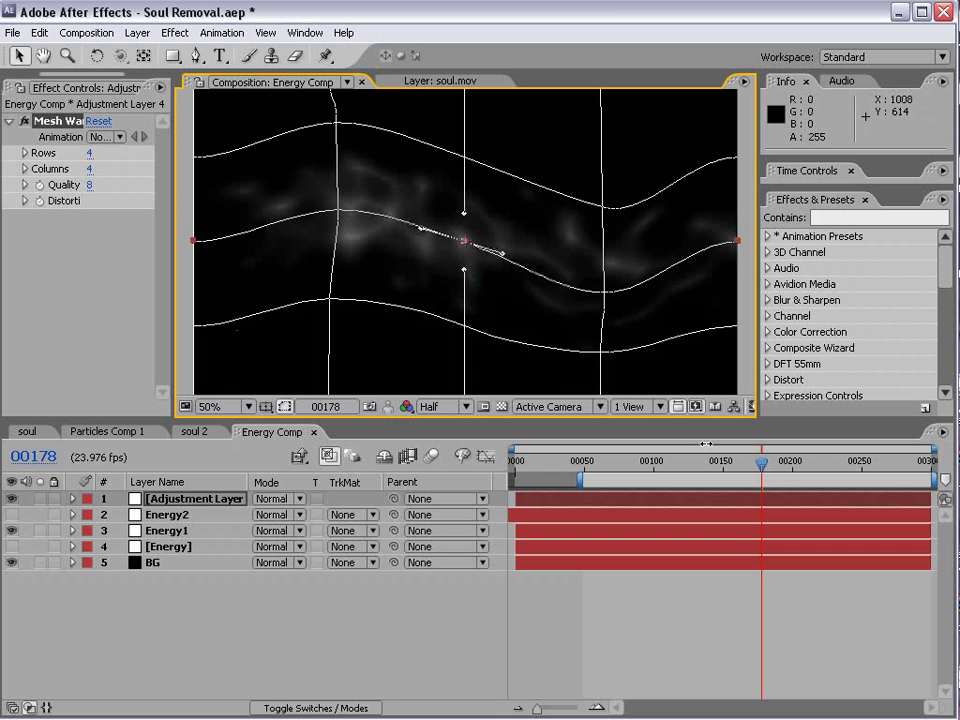
- Turn the Energy2 and Energy layers back on and preview the warped energy stream over time
click(658, 480)
drag(591, 465, 687, 464)
drag(14, 514, 12, 547)
drag(716, 462, 761, 463)
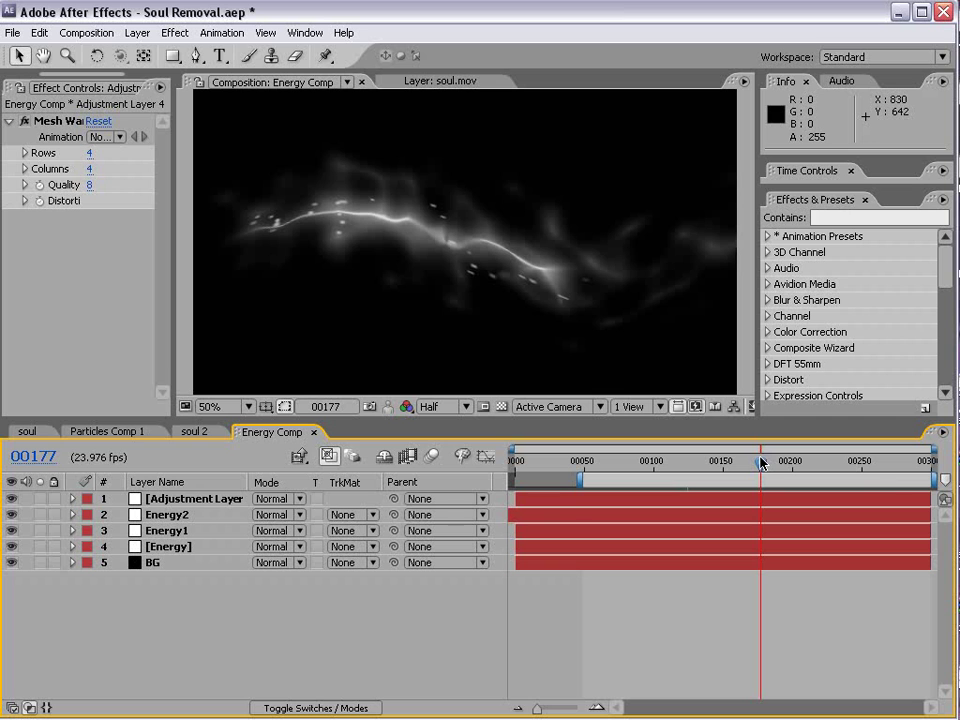
- Keyframe the Energy2 layer's opacity from 0% at frame 0 up to 100% within the first ten frames, and preview it
click(517, 461)
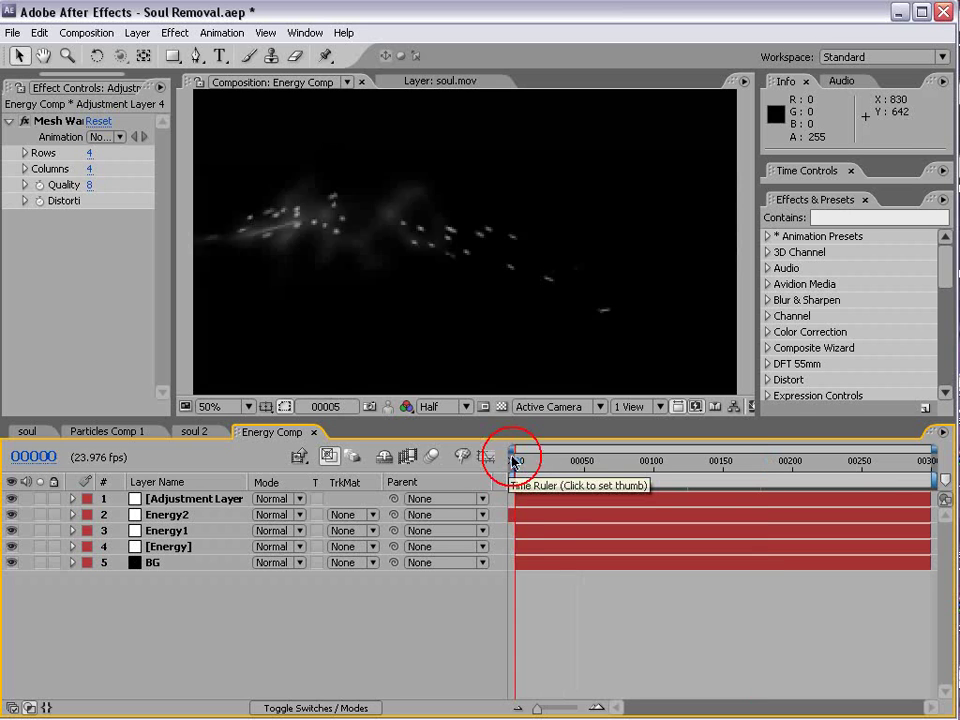
click(168, 514)
key(t)
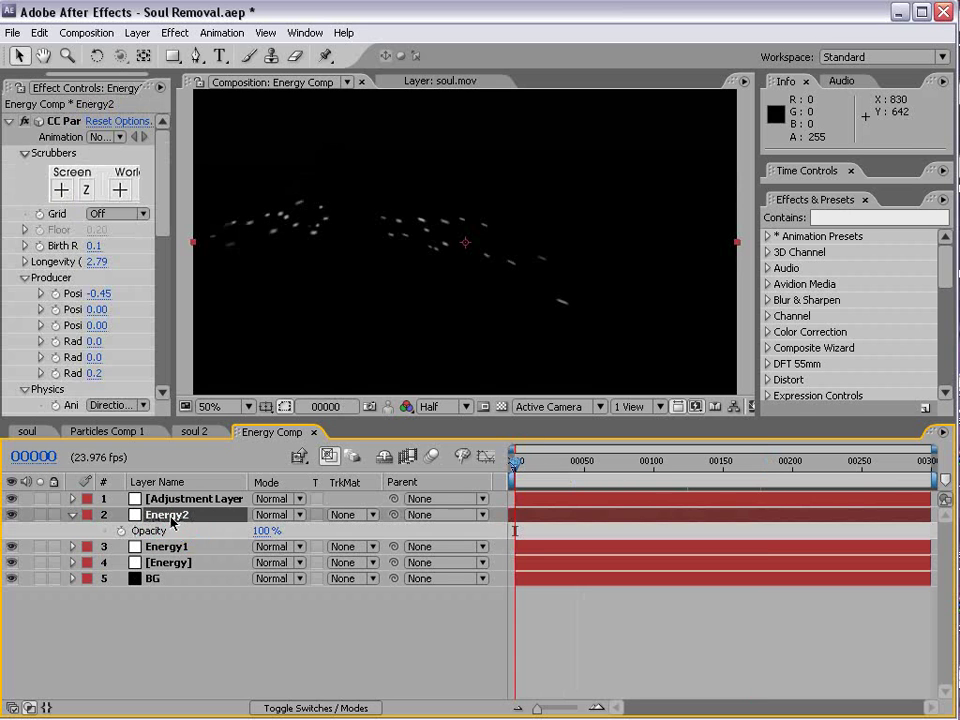
click(120, 531)
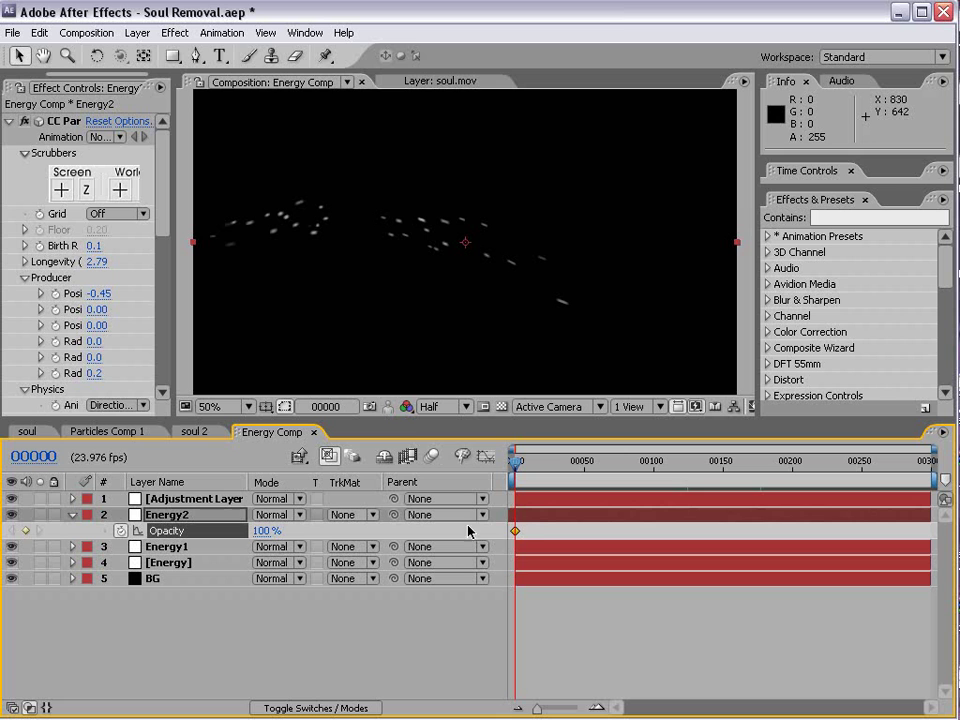
click(264, 529)
text(0)
key(Return)
drag(513, 465, 522, 463)
drag(511, 463, 596, 465)
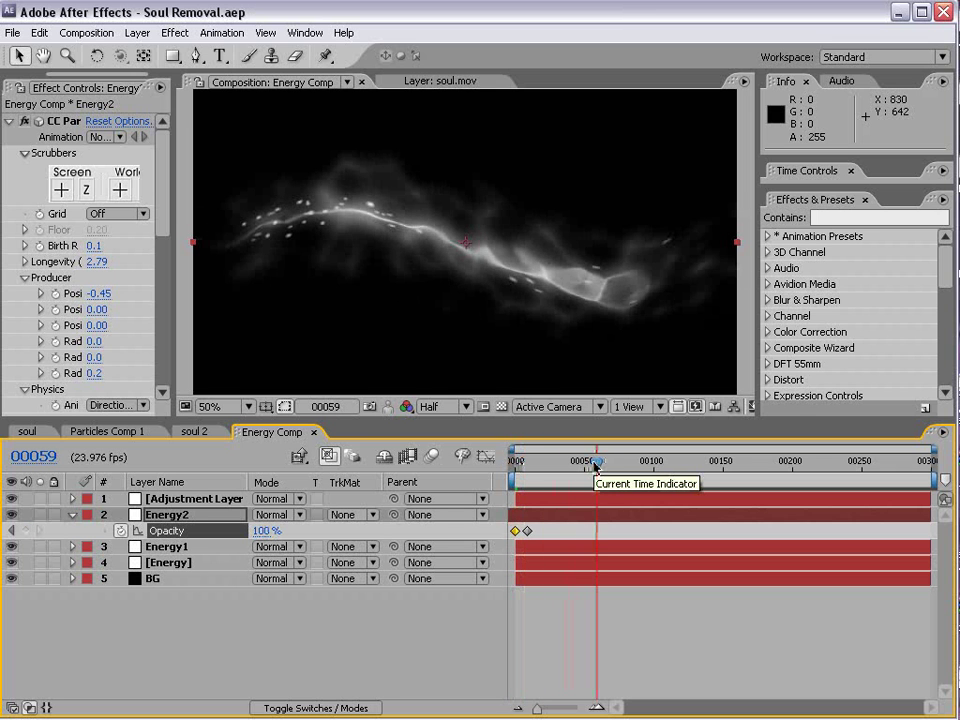
- In the soul 2 composition, set the Energy Comp layer's blending mode to Screen
click(194, 432)
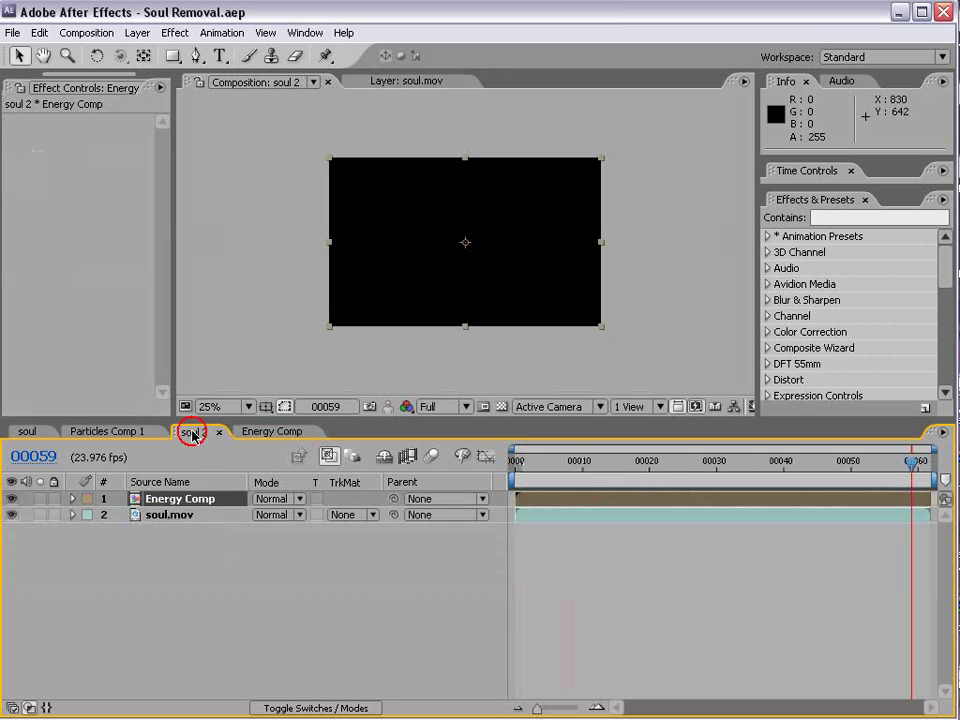
drag(538, 463, 682, 465)
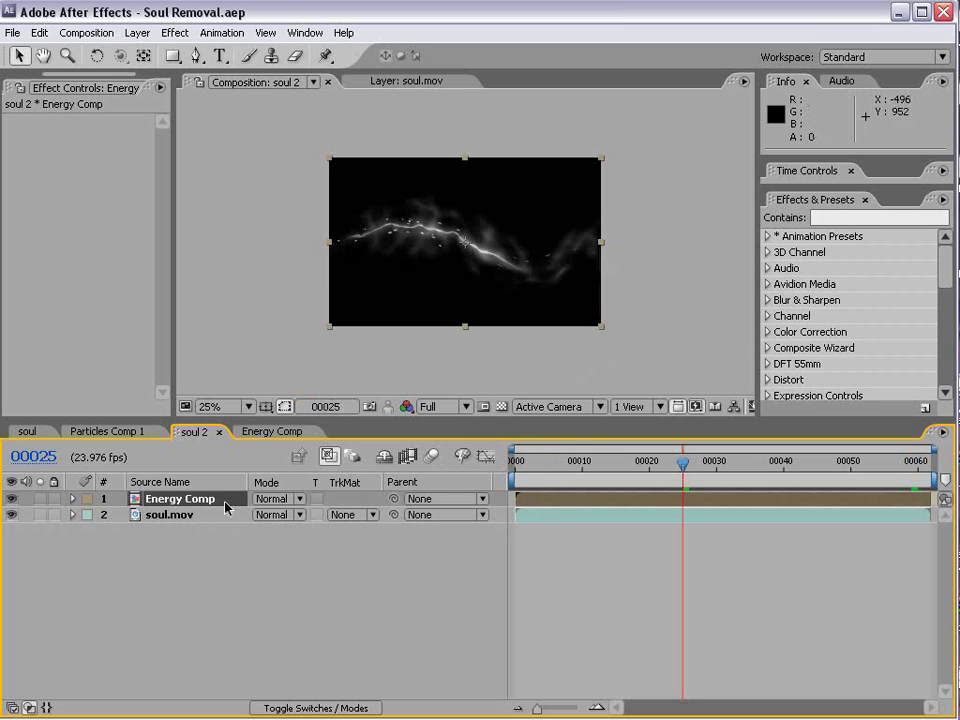
click(278, 498)
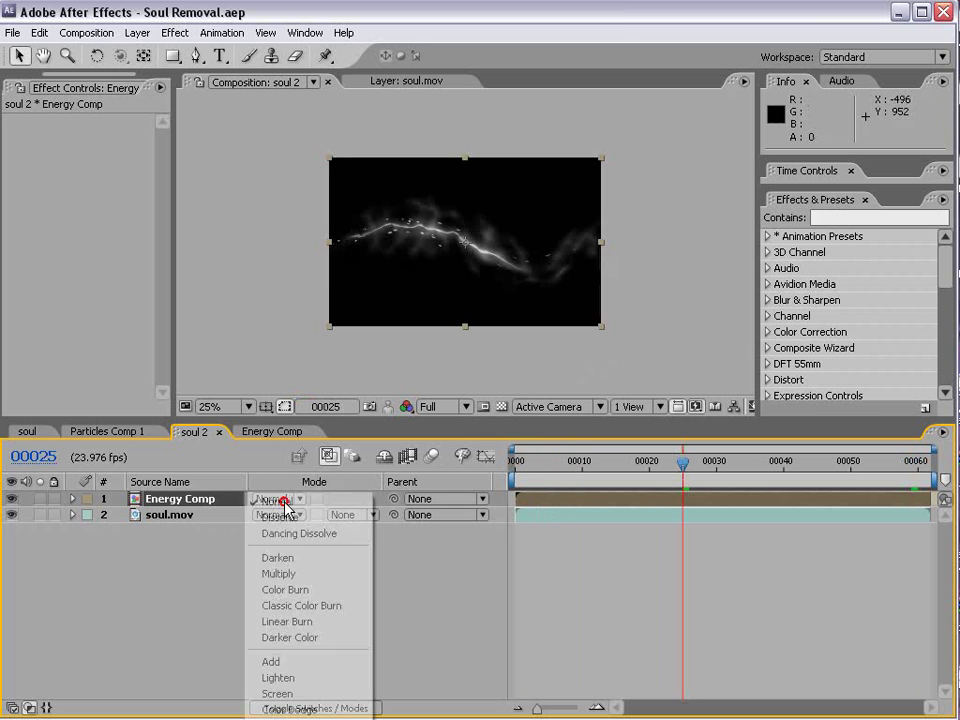
click(292, 693)
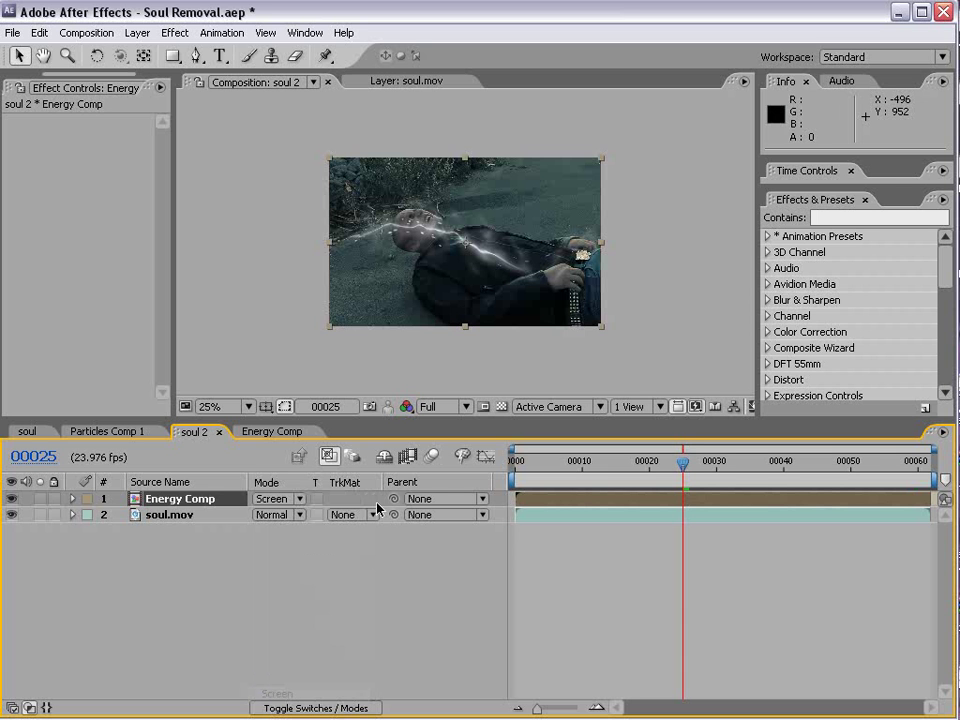
- Apply the Curves effect to the Energy Comp layer and widen the effect settings area to show the full graph
click(173, 33)
mouse_move(211, 188)
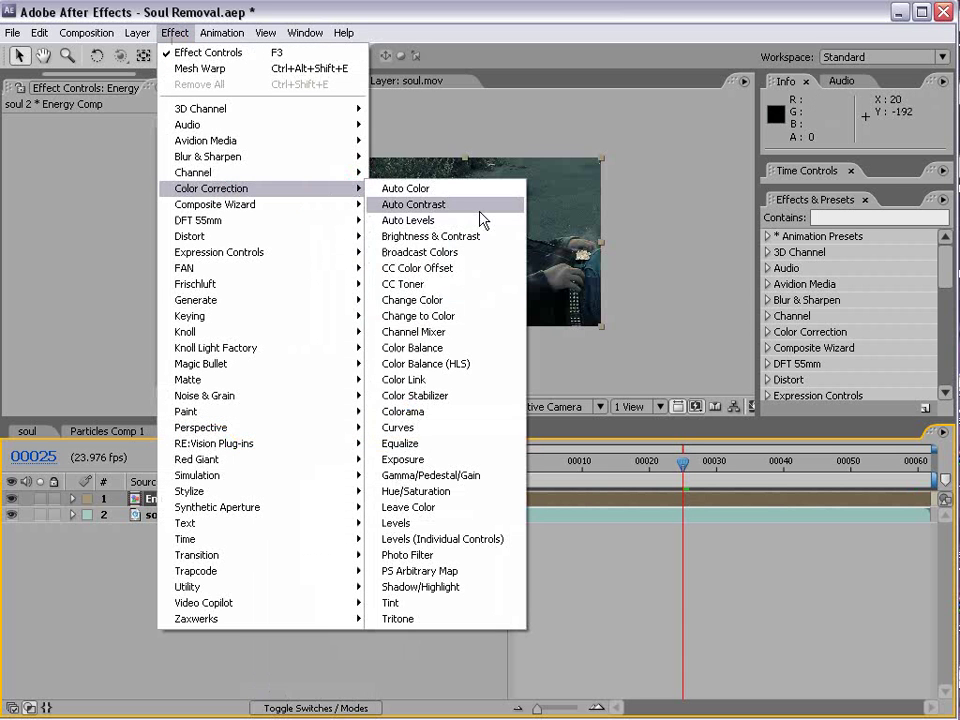
click(427, 428)
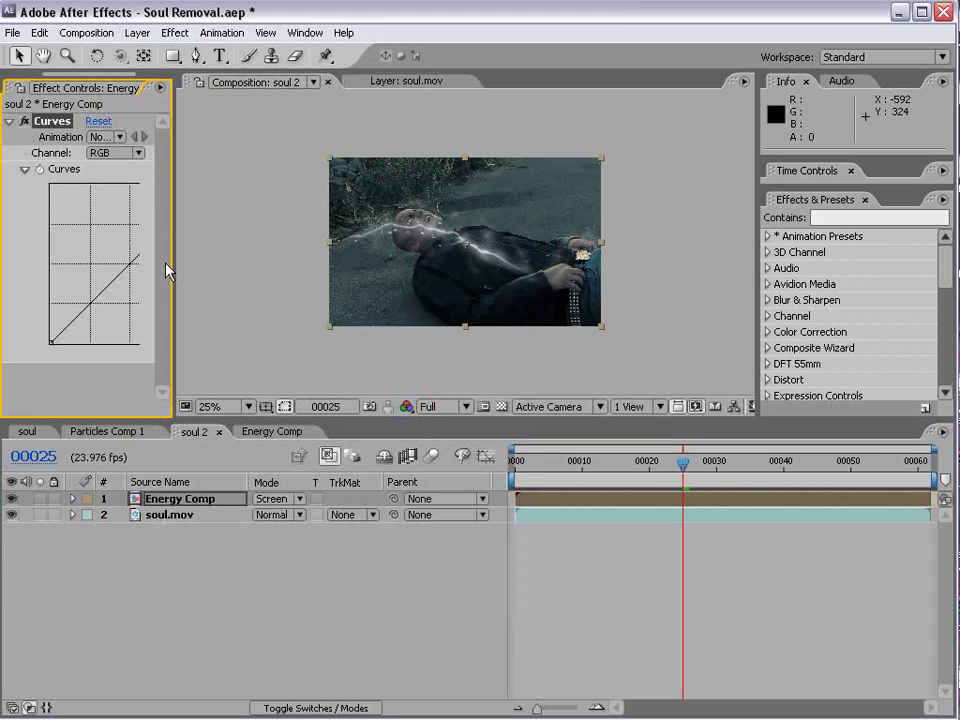
drag(175, 266, 285, 266)
- Shape the individual color channel curves and the RGB curve to turn the energy stream a glowing, higher-contrast blue
click(163, 153)
click(163, 172)
key(period)
click(160, 153)
click(165, 156)
click(163, 153)
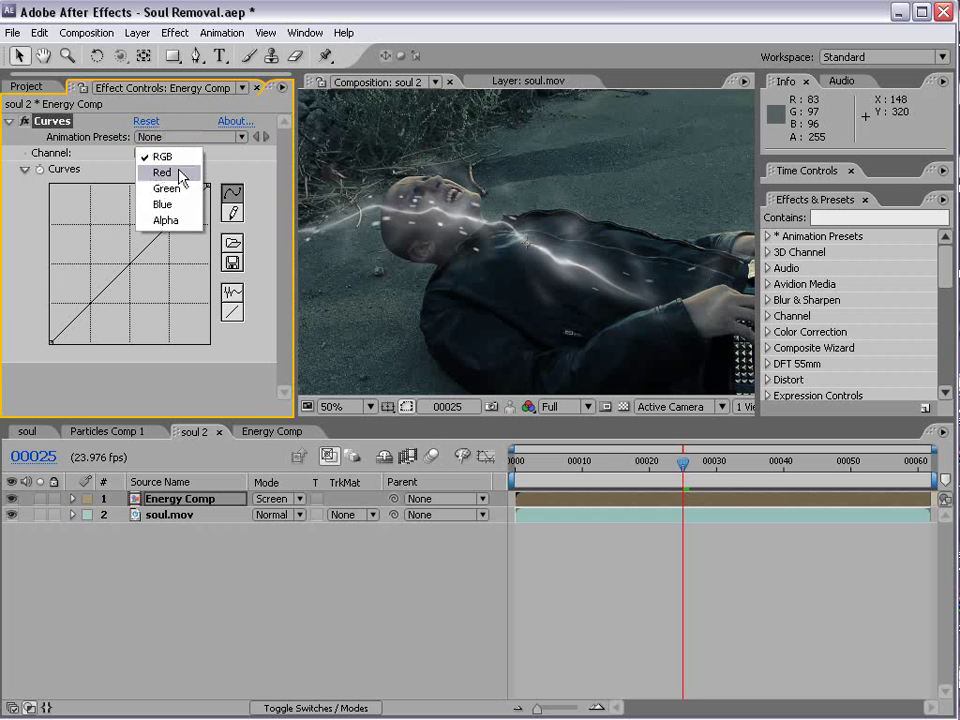
click(182, 171)
drag(130, 268, 113, 247)
click(166, 153)
click(165, 186)
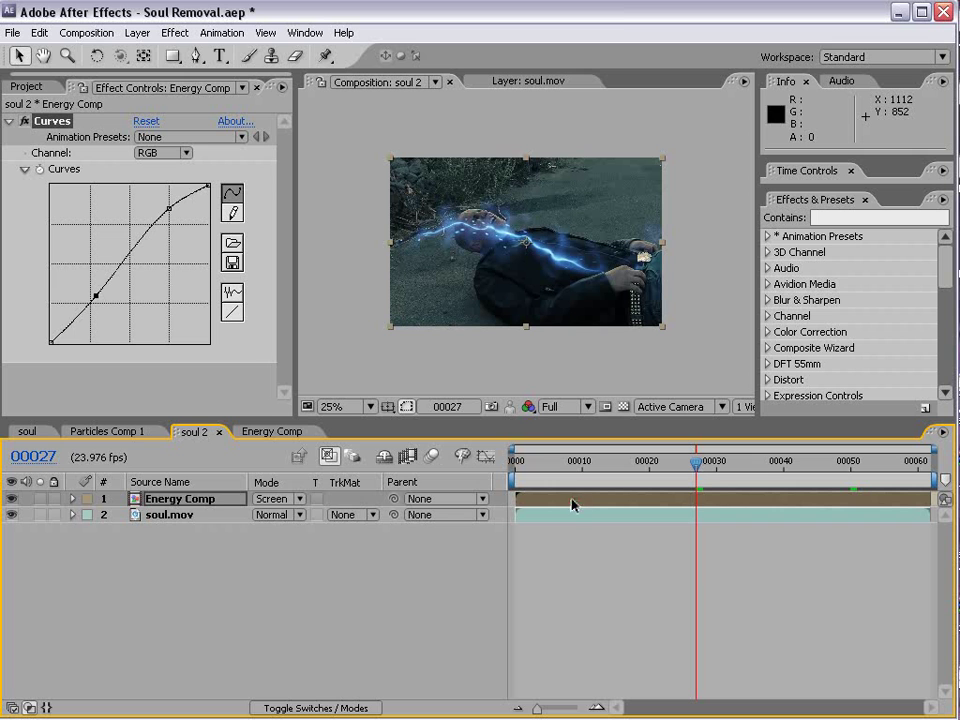
- Hide the Energy Comp layer and add a null object to the soul 2 composition
click(576, 502)
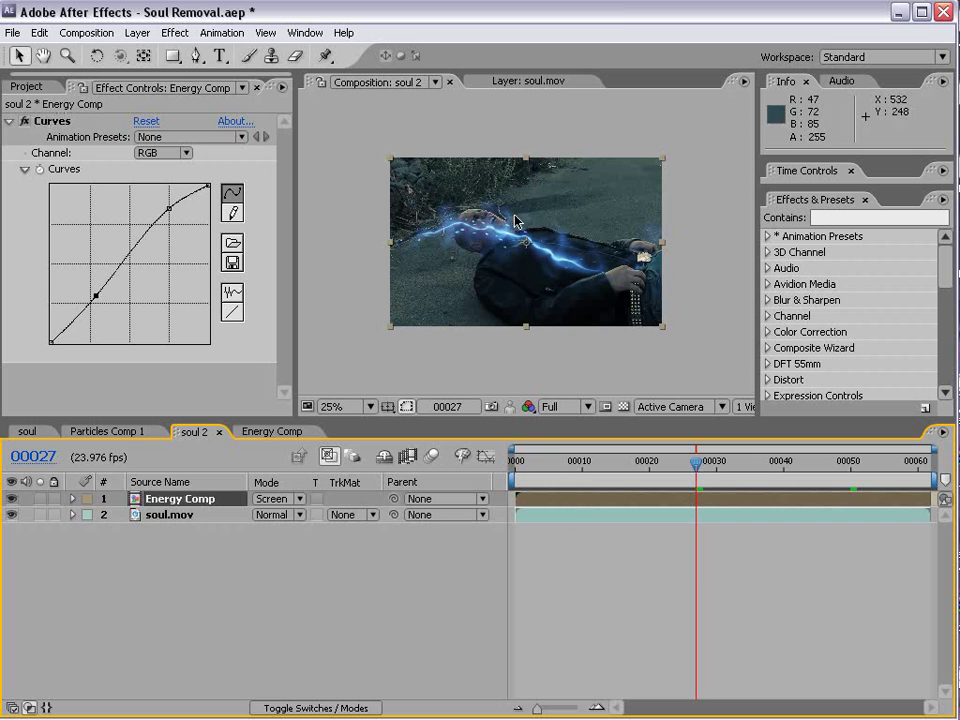
click(11, 498)
click(137, 33)
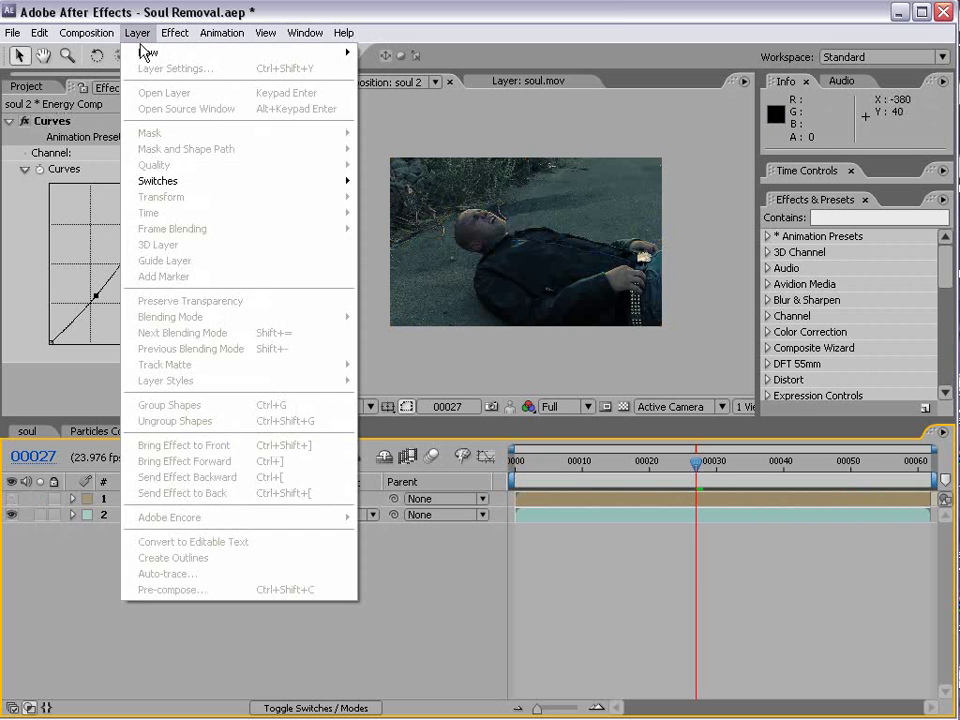
mouse_move(146, 52)
click(392, 113)
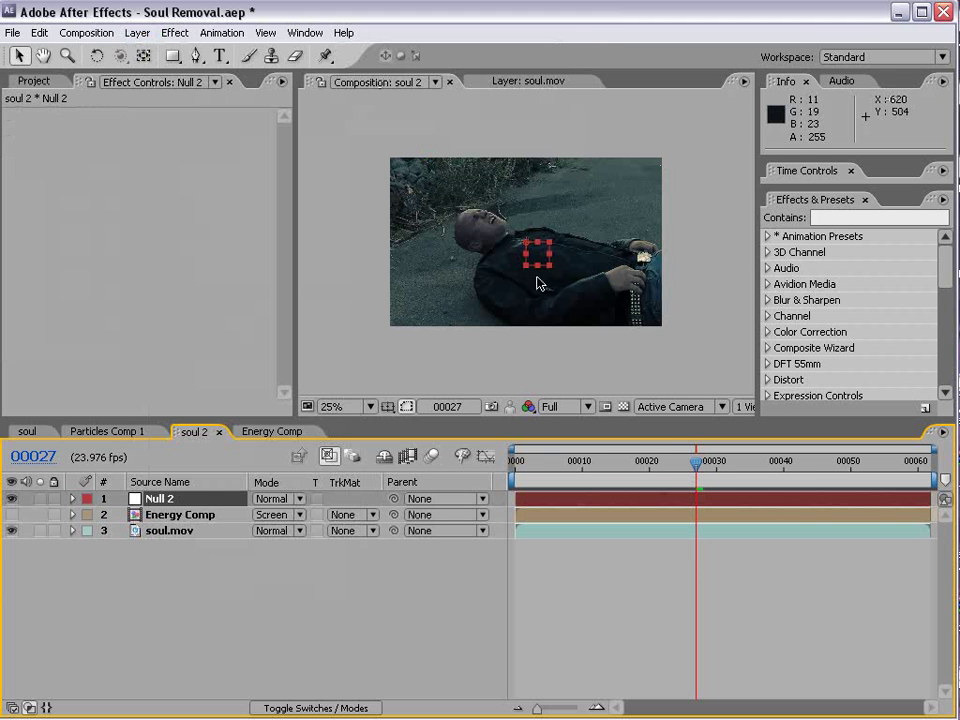
- Open the soul.mov layer for viewing at frame 0 and start a Track Motion tracker on it
key(period)
key(Home)
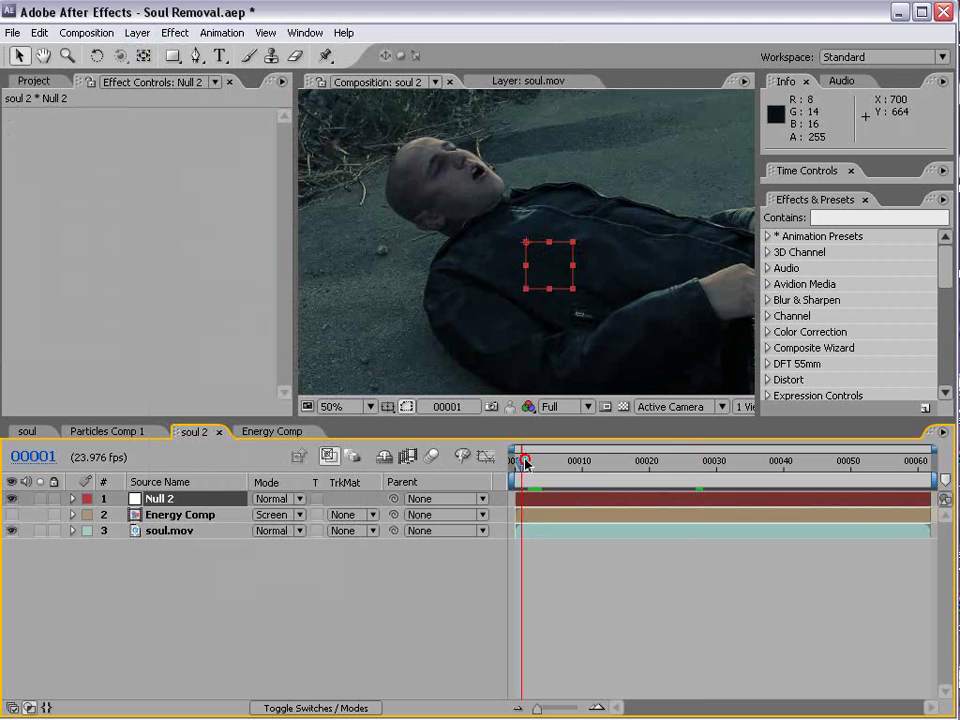
double_click(553, 534)
key(comma)
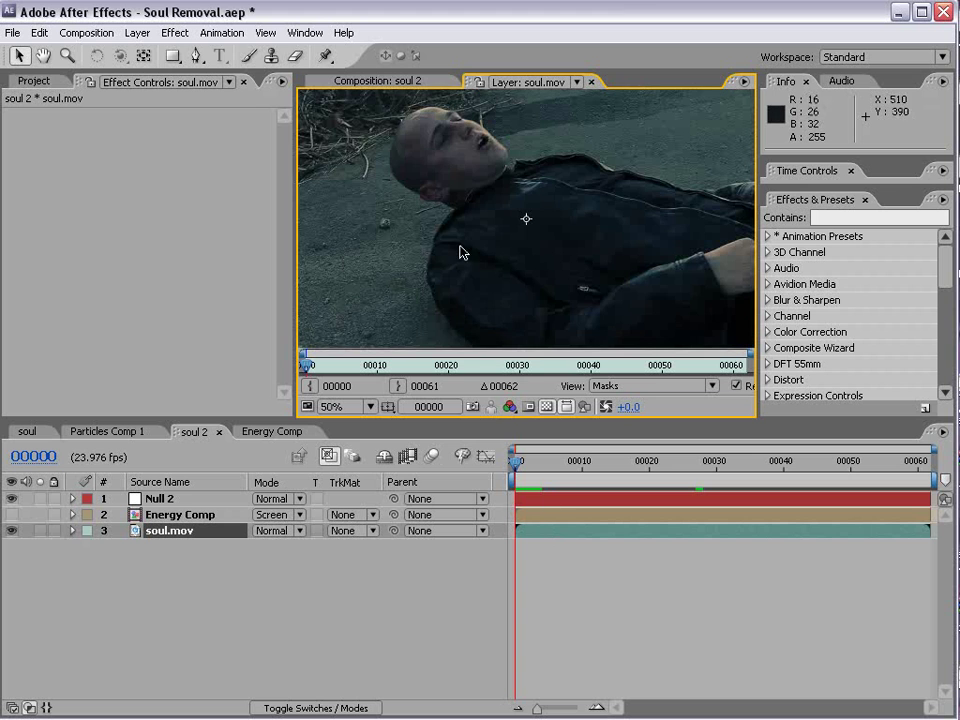
click(305, 30)
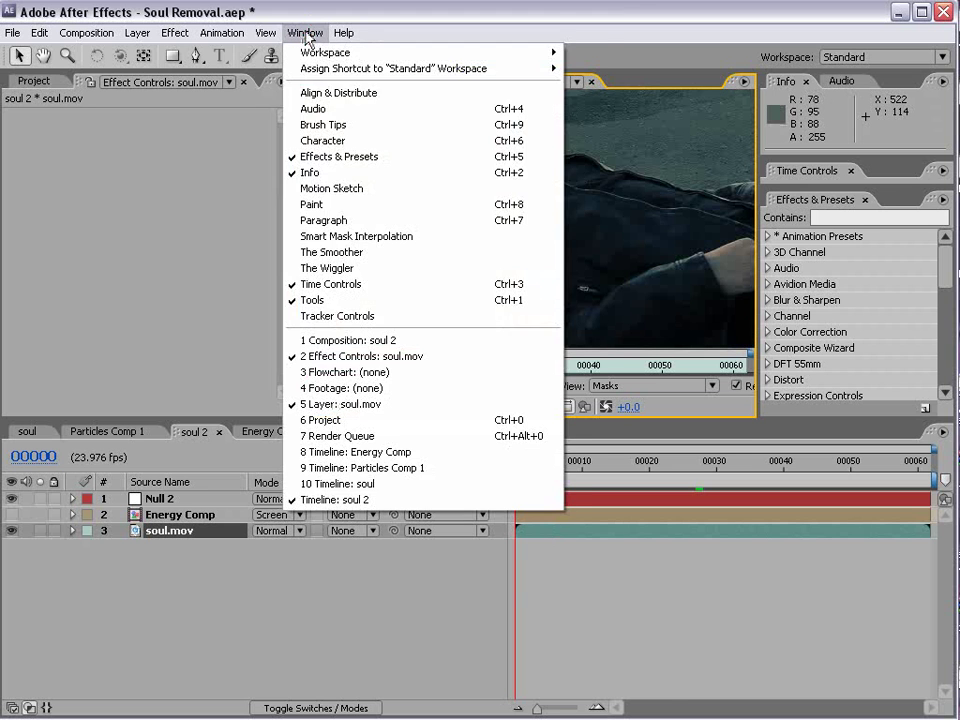
click(347, 318)
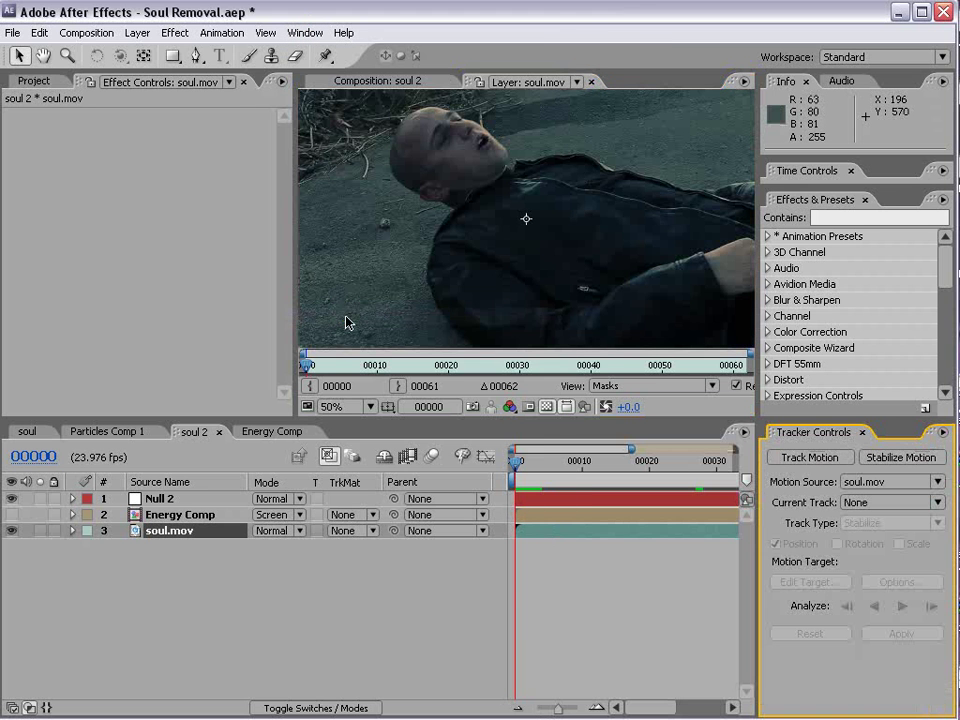
click(808, 458)
- Enlarge Track Point 1's feature and search regions, checking the footage's motion before returning to frame 0
scroll(467, 156, up, 1)
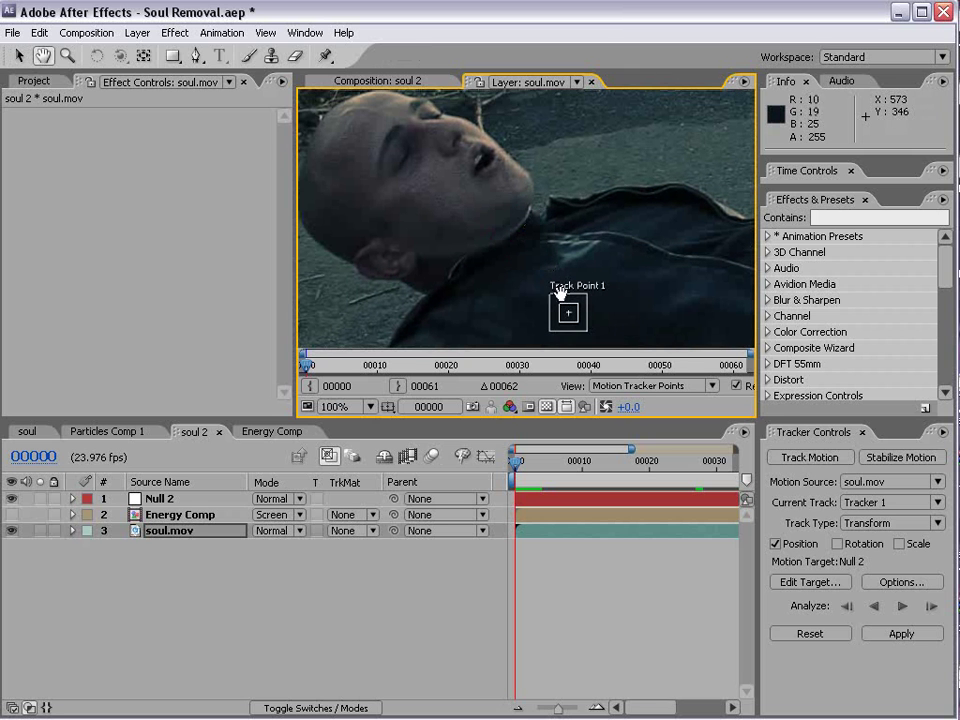
key(v)
drag(583, 325, 583, 317)
key(space)
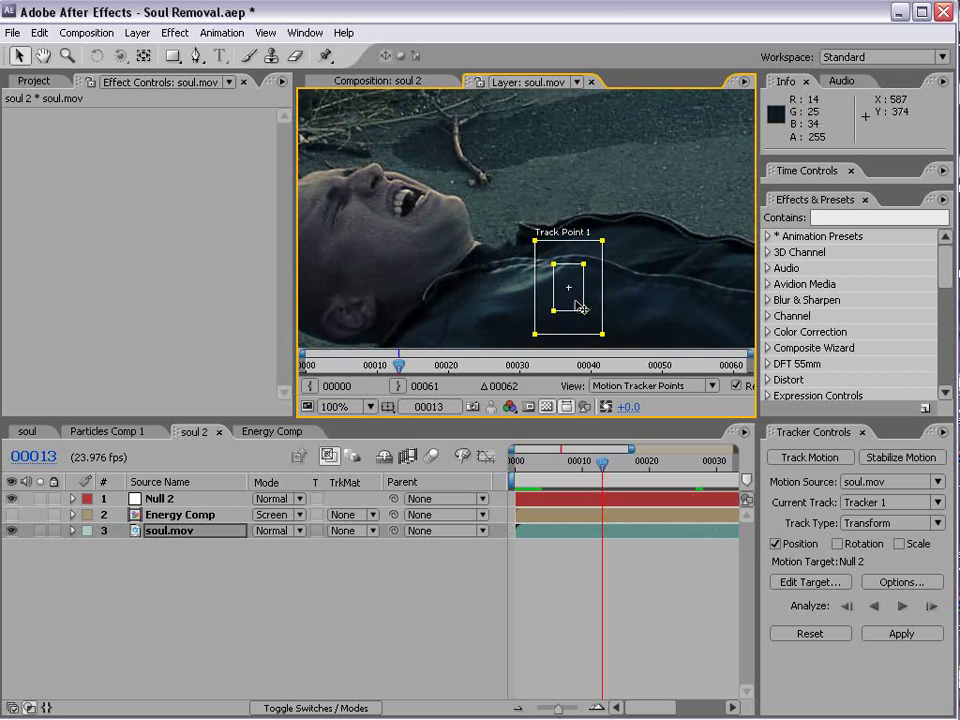
key(Home)
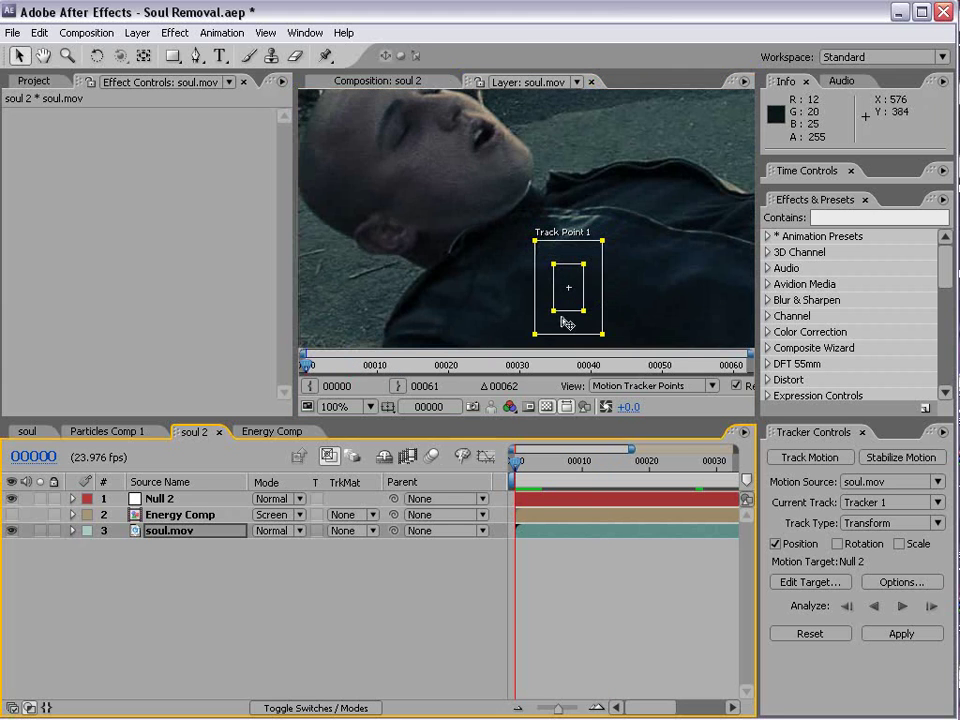
- Place Track Point 1 on the man's face beside his mouth and analyze the motion forward through the clip
drag(562, 314, 471, 192)
key(comma)
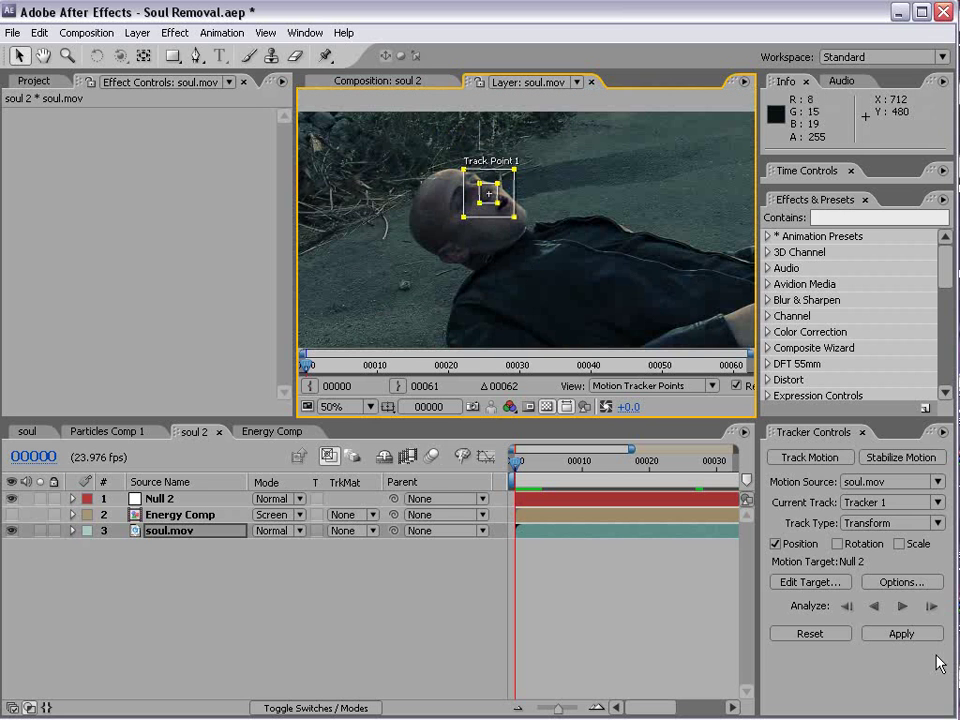
click(902, 608)
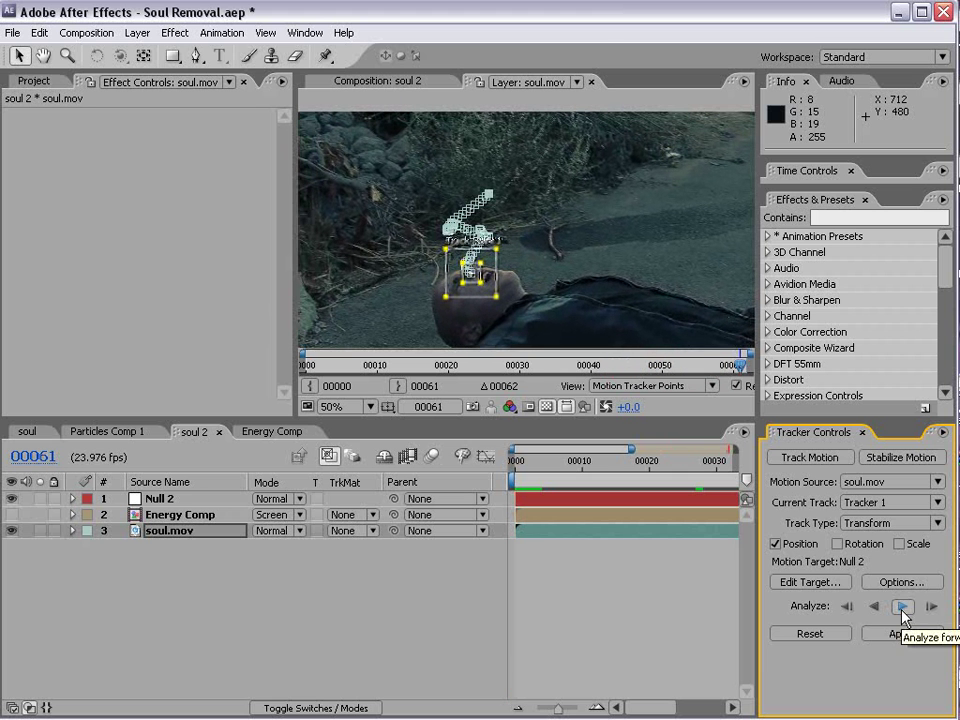
- Set Null 2 as the tracker's motion target, apply the tracking data to it, and collapse its transform properties
click(812, 582)
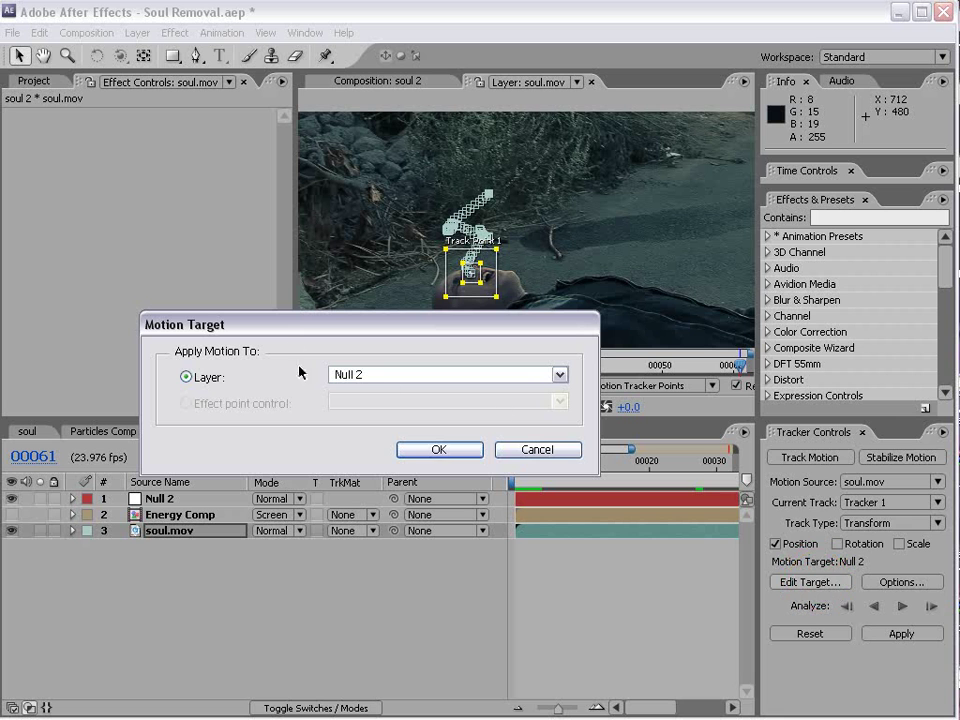
click(443, 450)
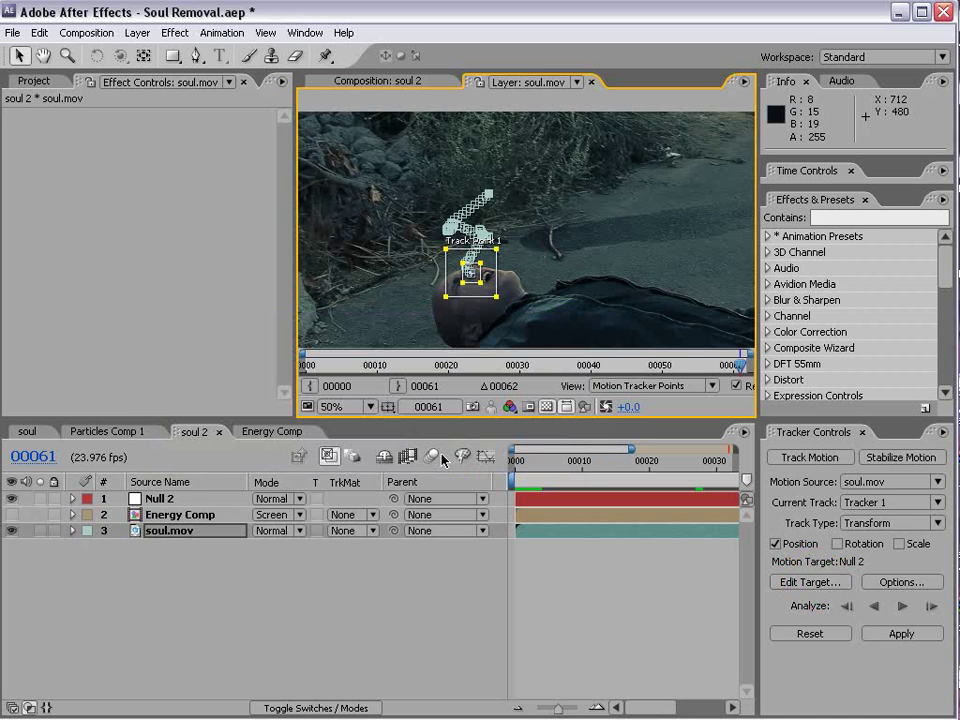
click(893, 636)
click(404, 387)
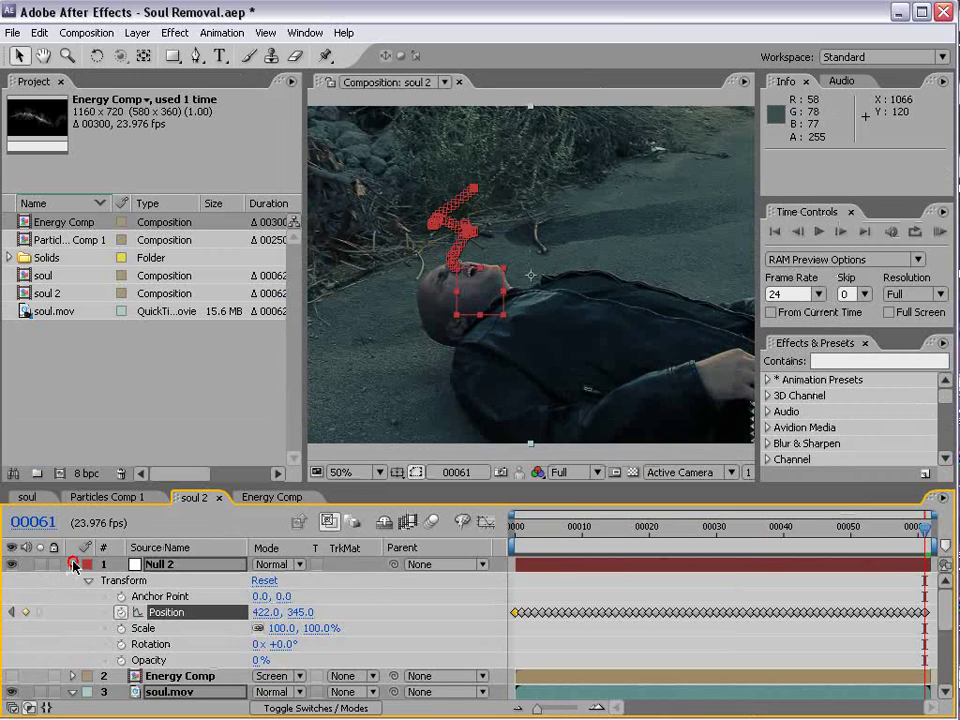
click(73, 566)
drag(167, 485, 171, 463)
- Show the Energy Comp layer at frame 61, and rotate and move it so the stream rises from the man's mouth
click(188, 560)
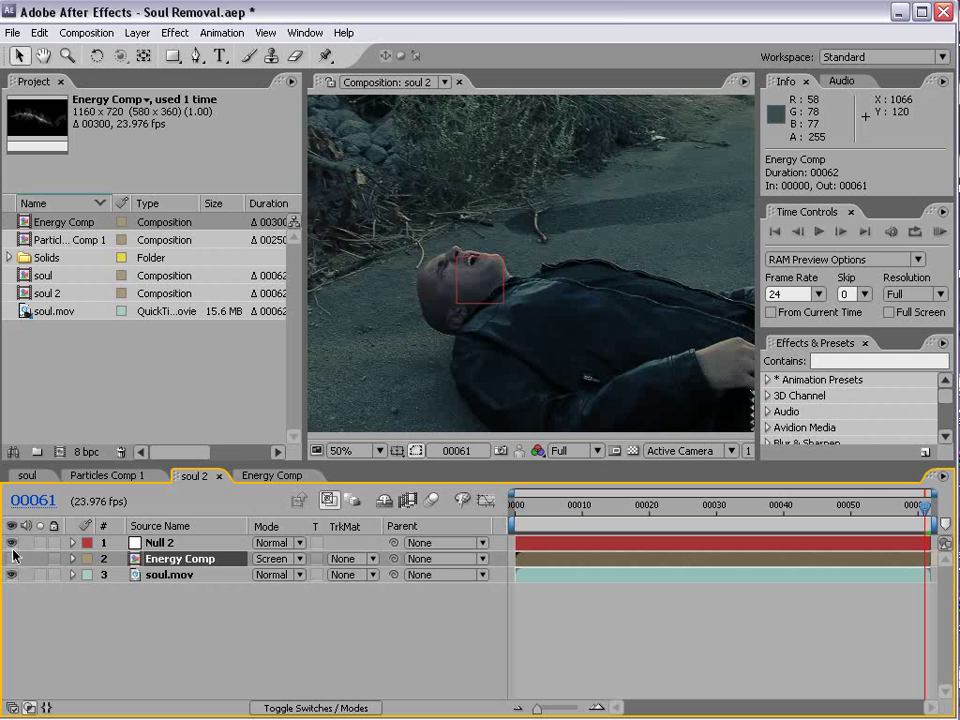
key(comma)
key(w)
drag(602, 330, 604, 253)
key(v)
drag(490, 355, 565, 288)
key(period)
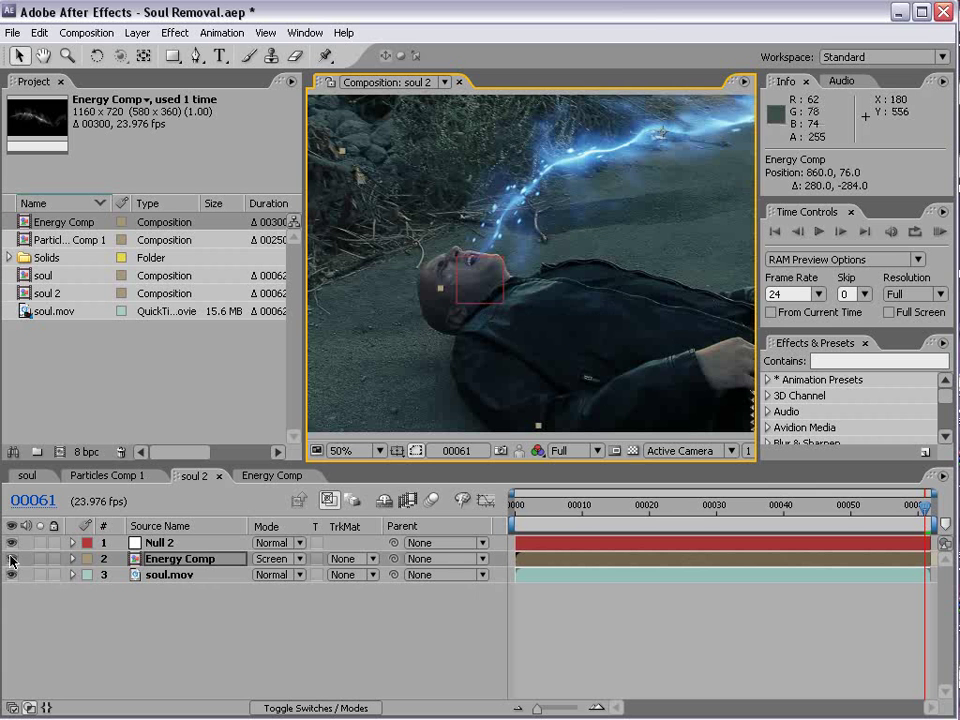
- Parent the Energy Comp layer to Null 2 and check how it follows the face at frame 50
drag(401, 560, 155, 543)
drag(935, 512, 853, 516)
- At frame 50, refine the Energy Comp layer's rotation and position over the man's open mouth, checking it across the clip
click(596, 560)
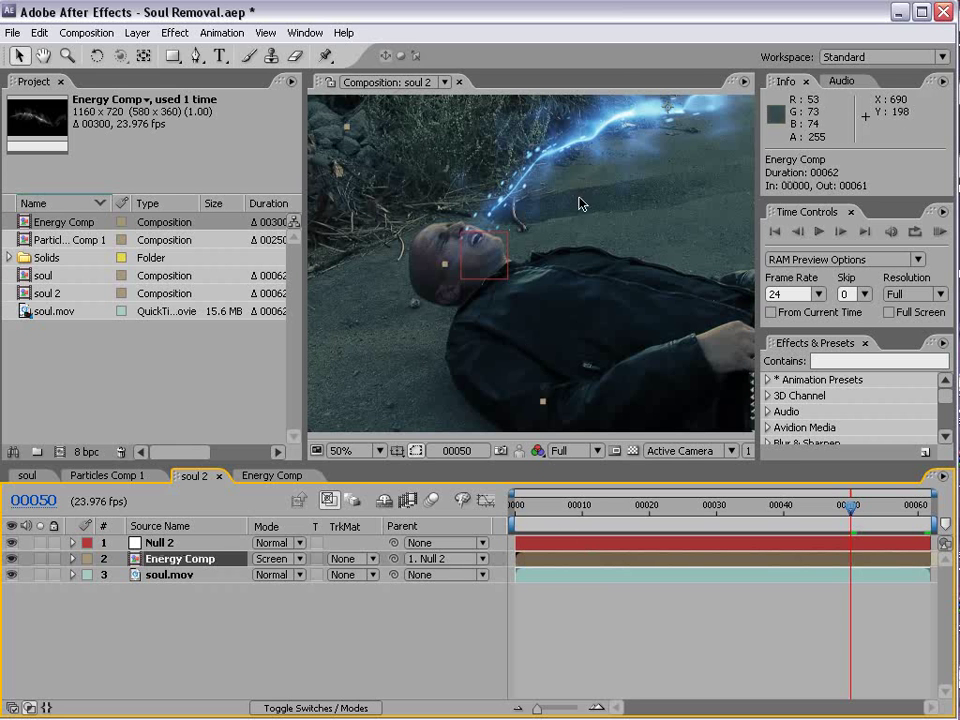
key(comma)
key(w)
drag(677, 161, 484, 229)
key(v)
drag(586, 244, 561, 250)
key(period)
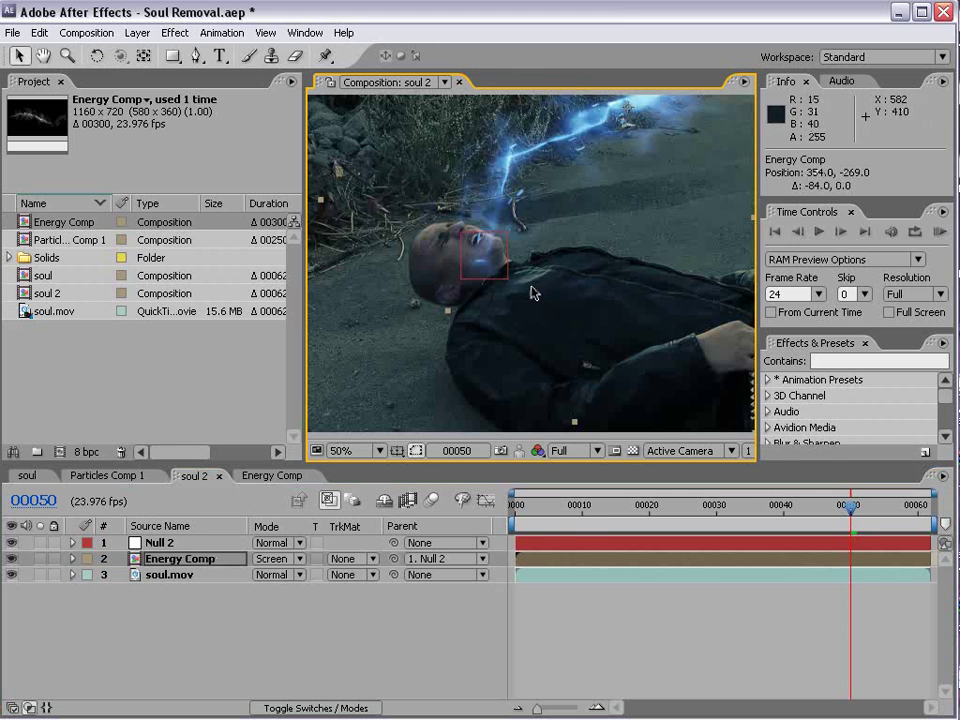
drag(527, 509, 912, 512)
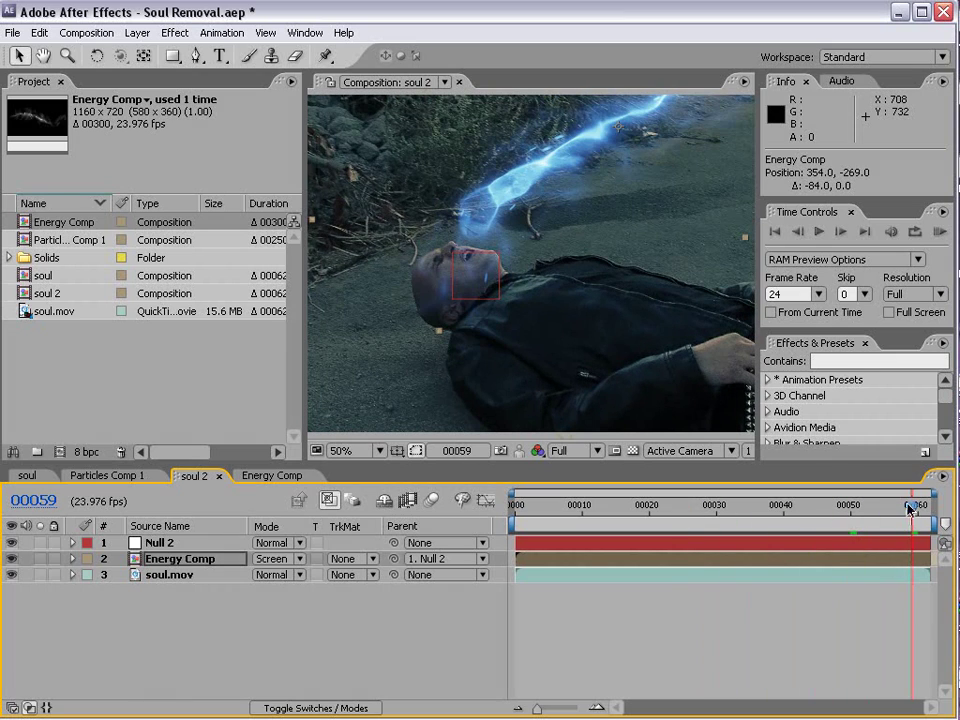
- Try shifting the Energy Comp layer to start at frame -57 with its end extended to frame 61, and undo it
drag(915, 558, 937, 566)
click(515, 512)
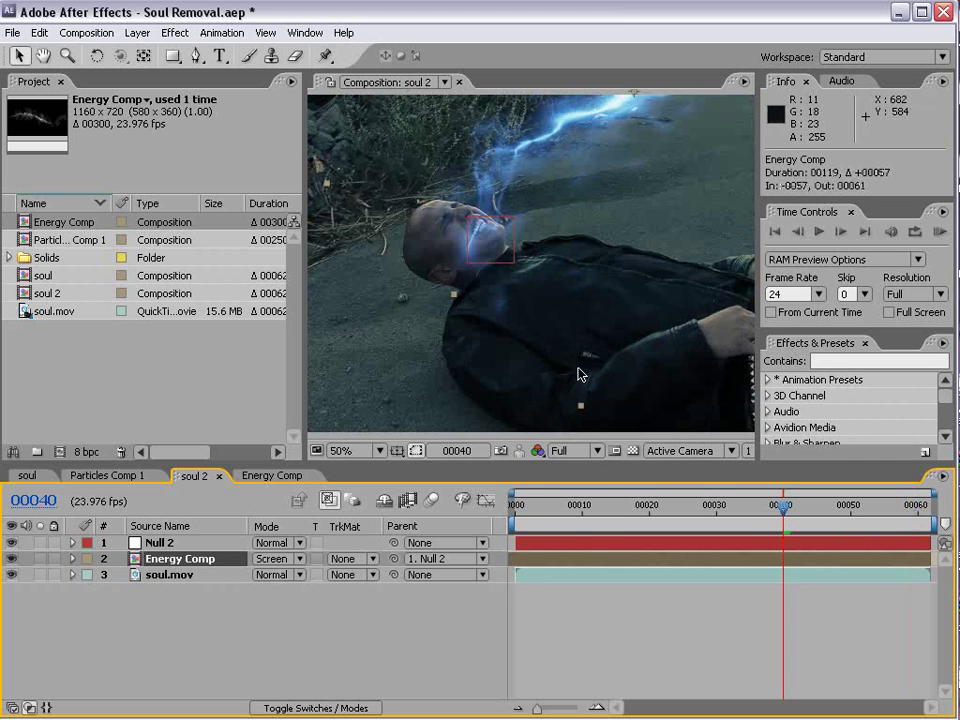
key(ctrl+z)
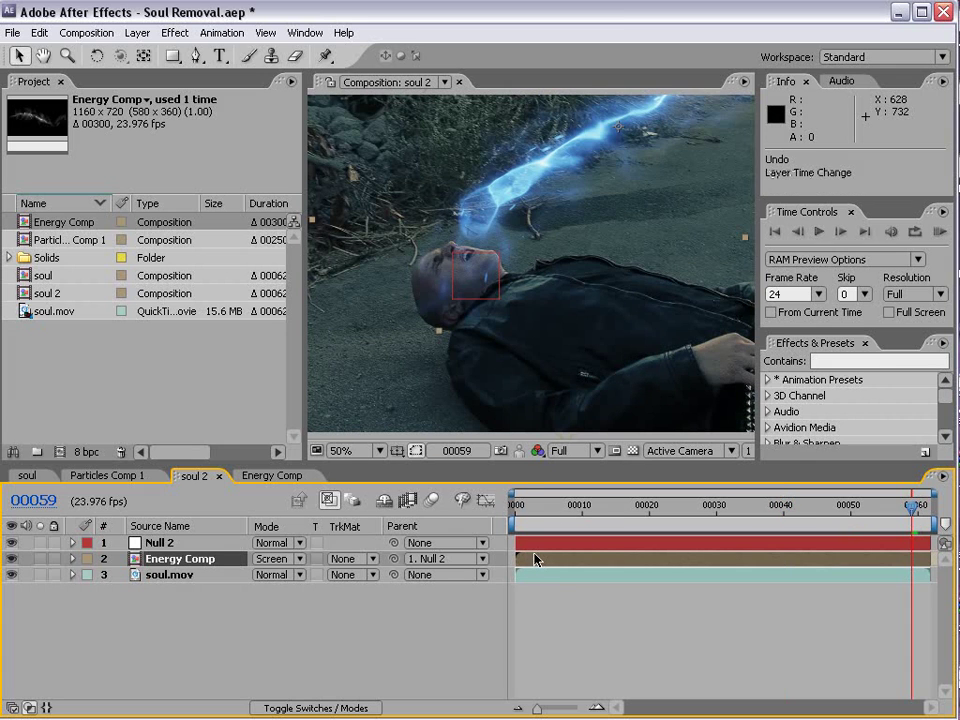
- Hide Null 2 and, at frame 40, draw a closed Pen mask on Energy Comp along the mouth's lower edge and around the head and chest
drag(530, 519, 784, 521)
key(h)
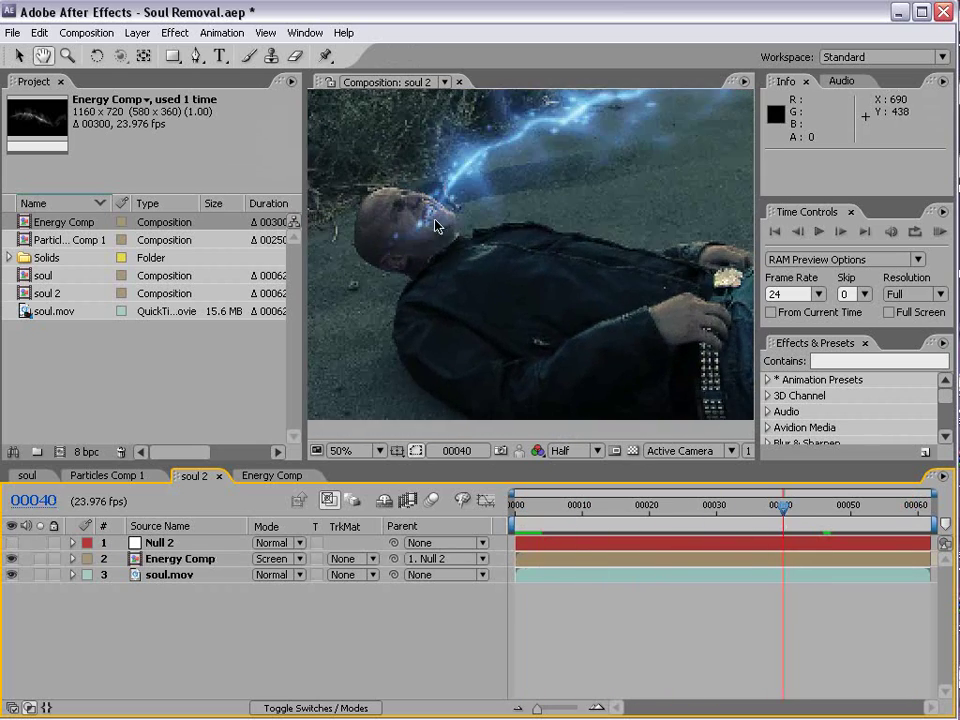
drag(435, 219, 498, 276)
scroll(498, 276, up, 2)
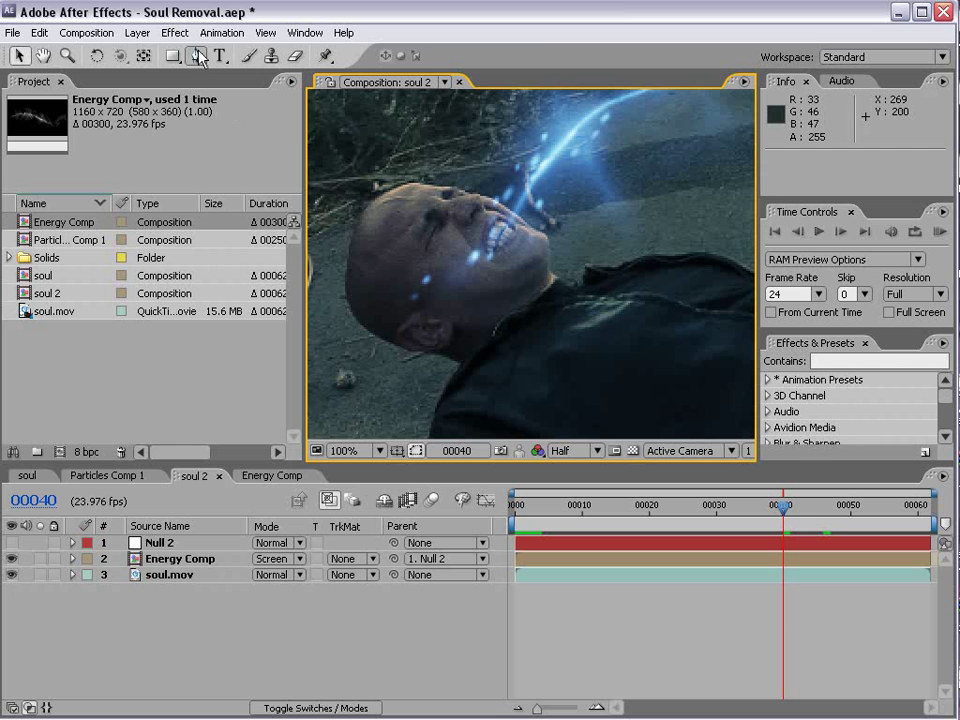
click(199, 56)
click(172, 559)
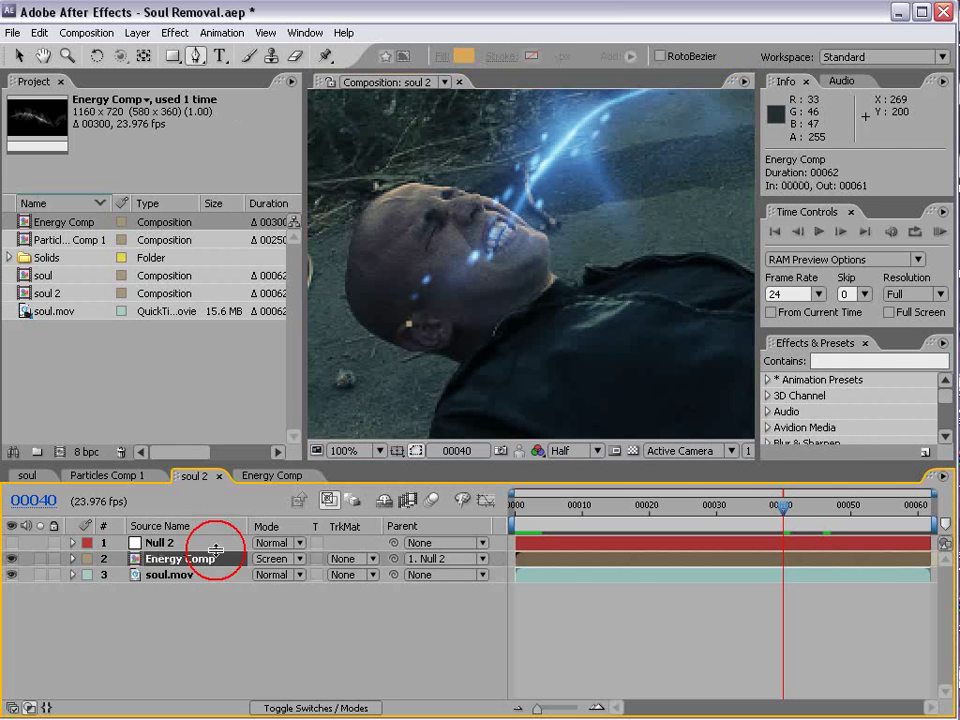
click(414, 105)
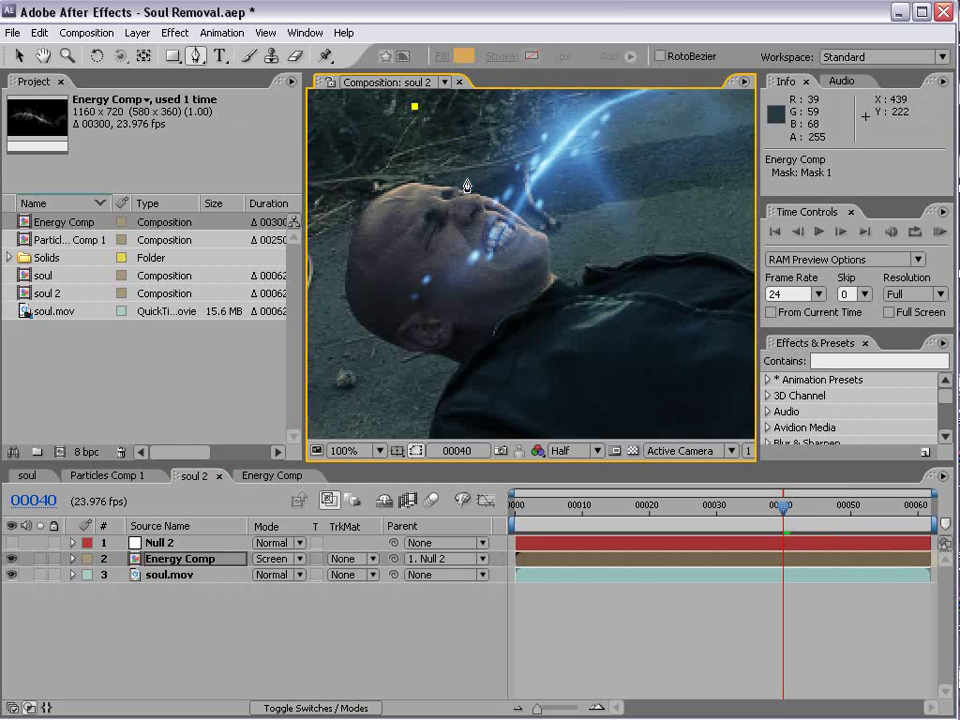
drag(470, 188, 475, 204)
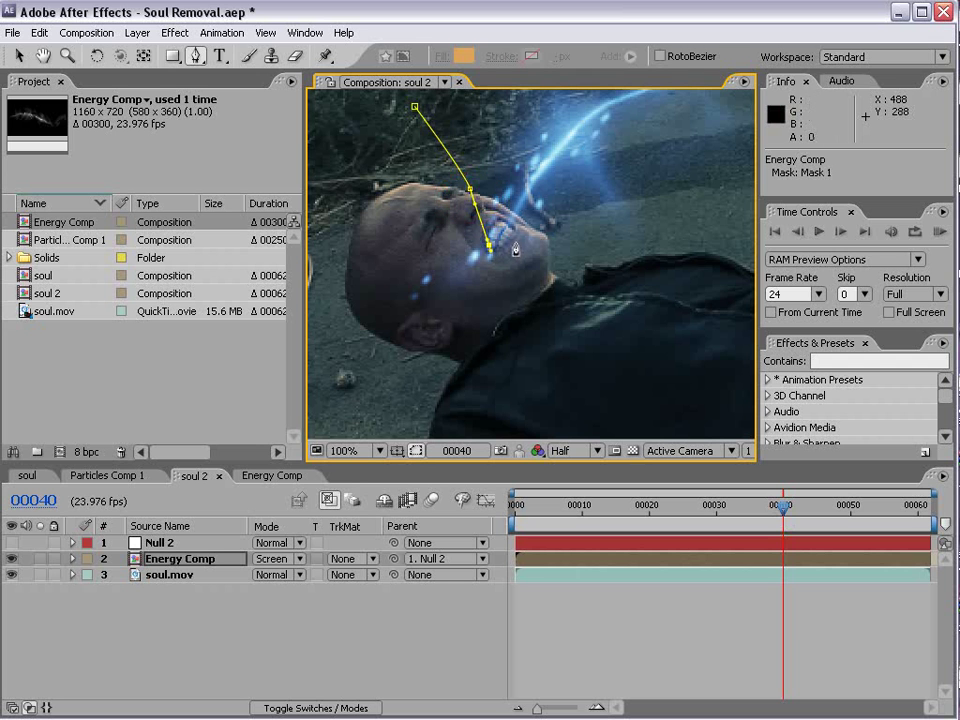
drag(664, 314, 690, 353)
scroll(635, 394, down, 1)
drag(573, 399, 510, 404)
drag(366, 359, 340, 314)
drag(341, 252, 357, 236)
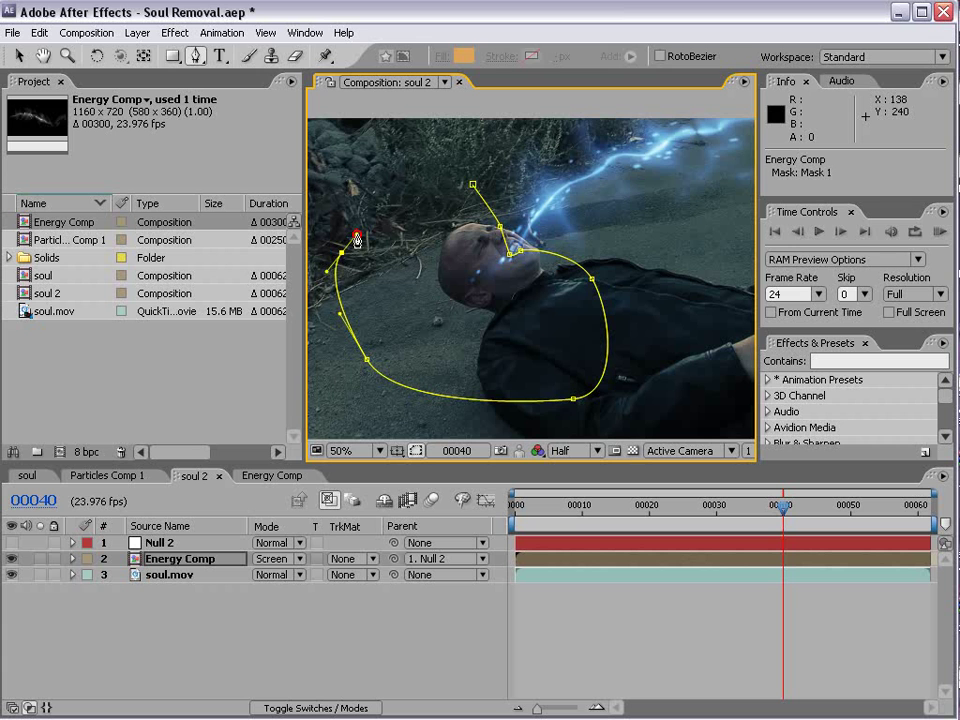
click(474, 188)
- Set Mask 1 on the Energy Comp layer to Subtract mode
key(m)
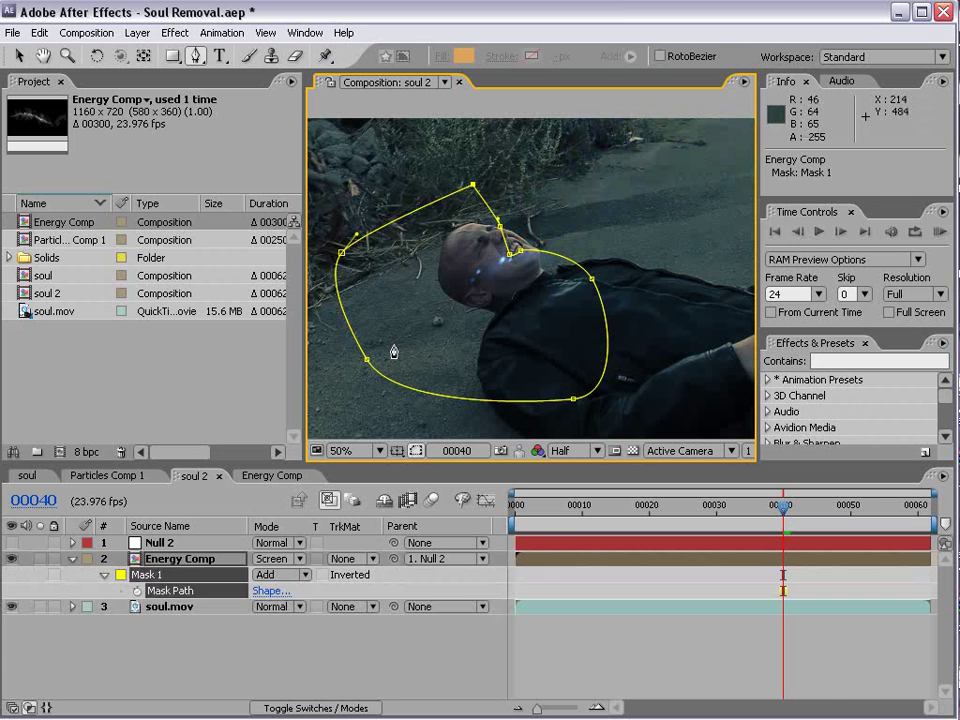
key(v)
click(378, 628)
click(289, 577)
click(287, 590)
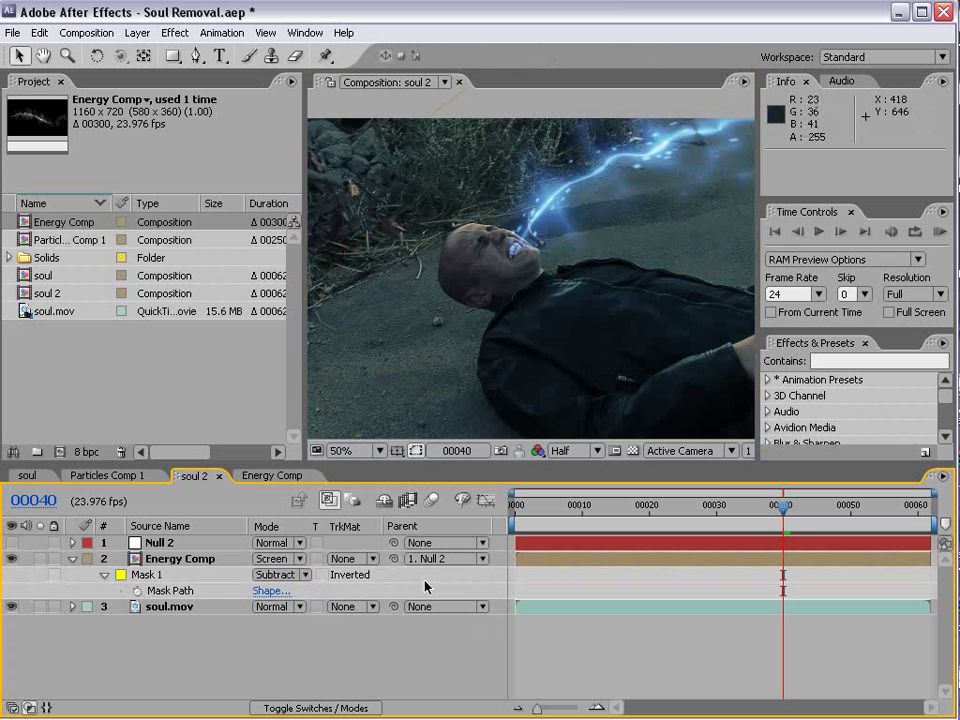
- Set Mask 1's feather to 5 pixels
key(period)
key(f)
click(300, 591)
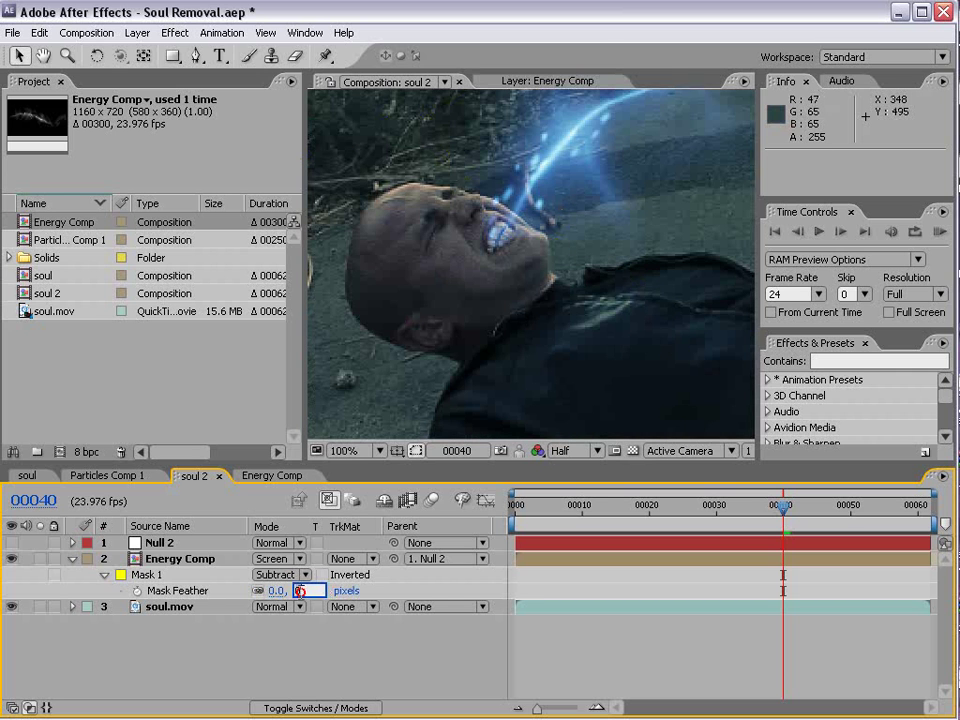
text(5)
key(Return)
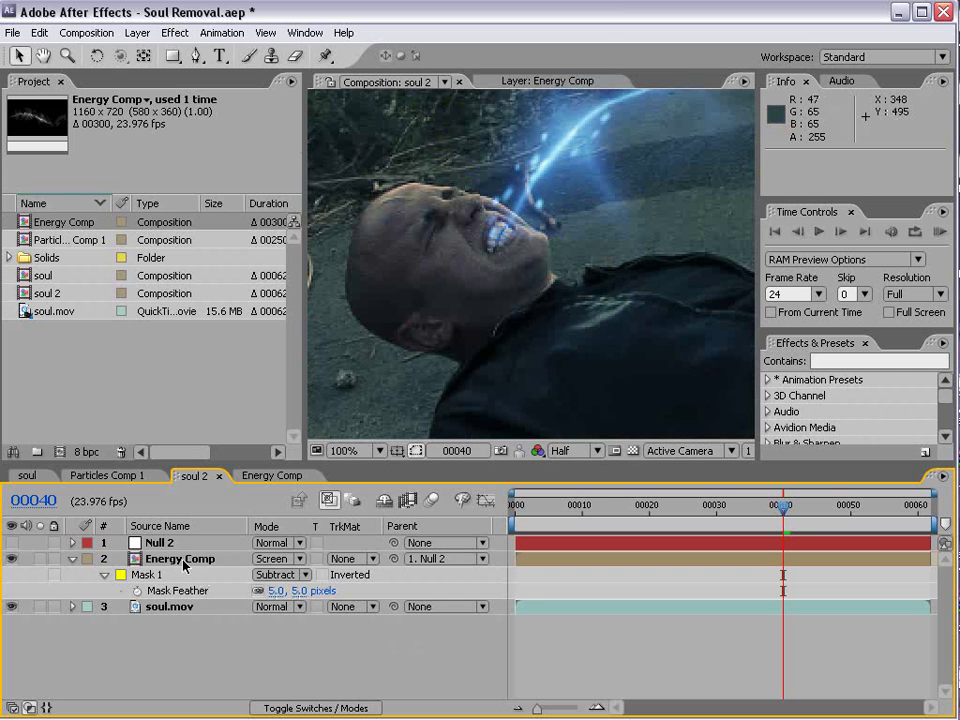
- Expand the Mask 1 properties and start keyframing its mask path at frame 40
click(183, 561)
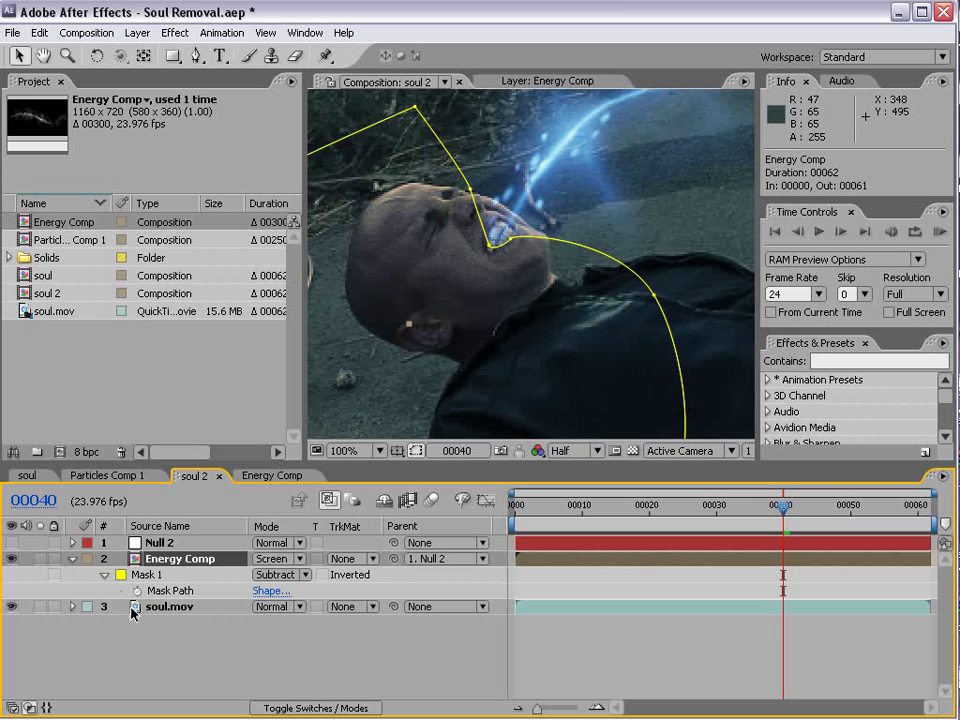
click(104, 575)
click(138, 591)
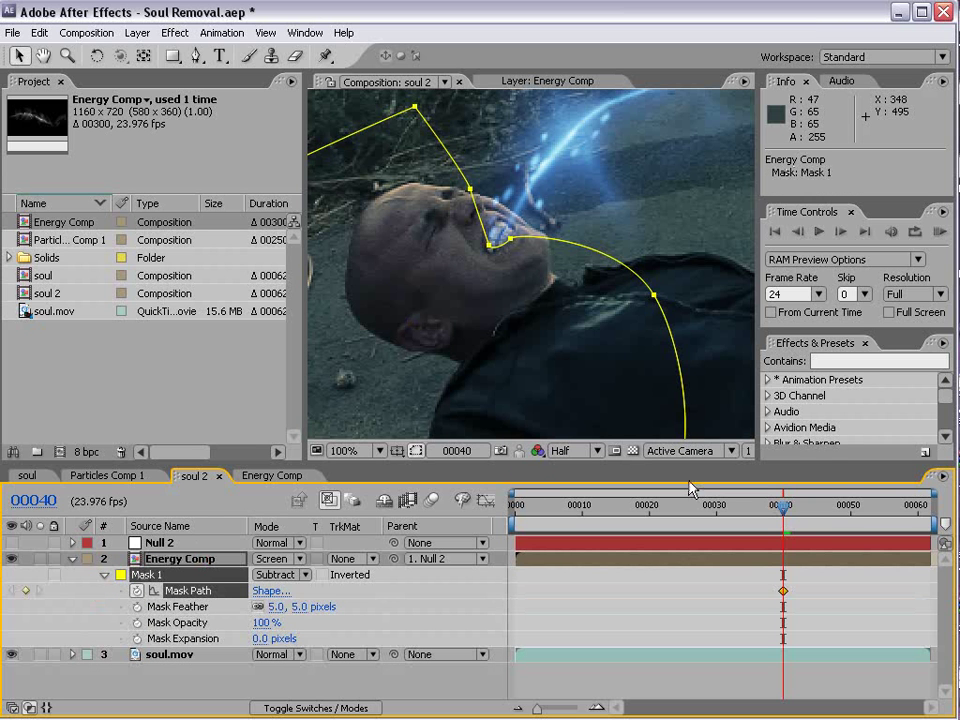
- Move the whole mask to match the man's mouth at frames 61 and 15, adding a path keyframe at each
drag(808, 506, 940, 520)
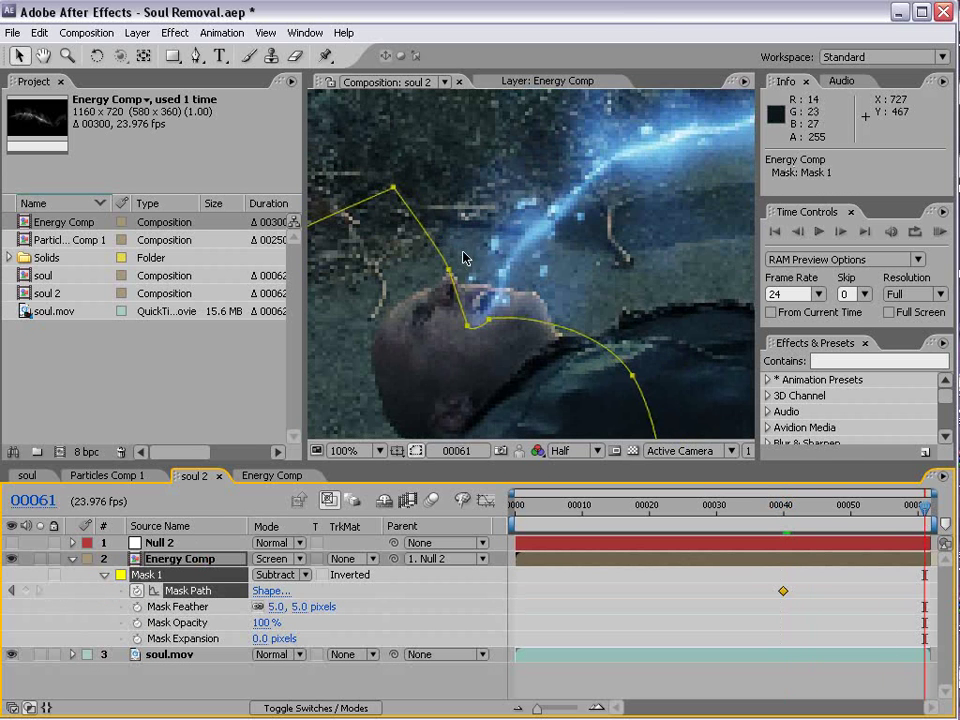
drag(489, 319, 495, 303)
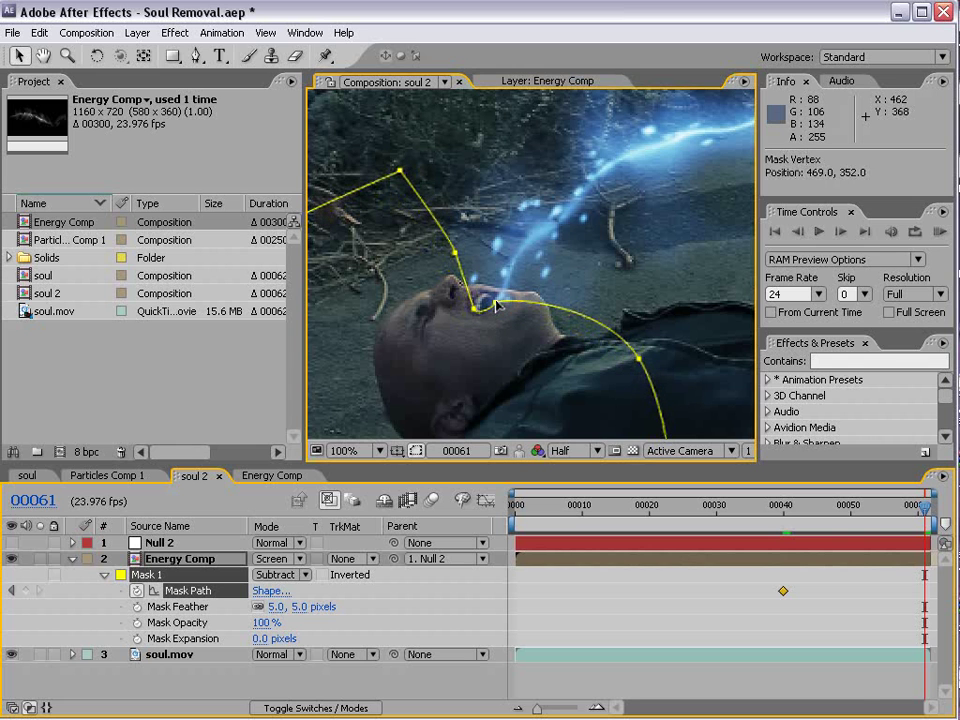
drag(866, 510, 615, 527)
drag(445, 238, 452, 231)
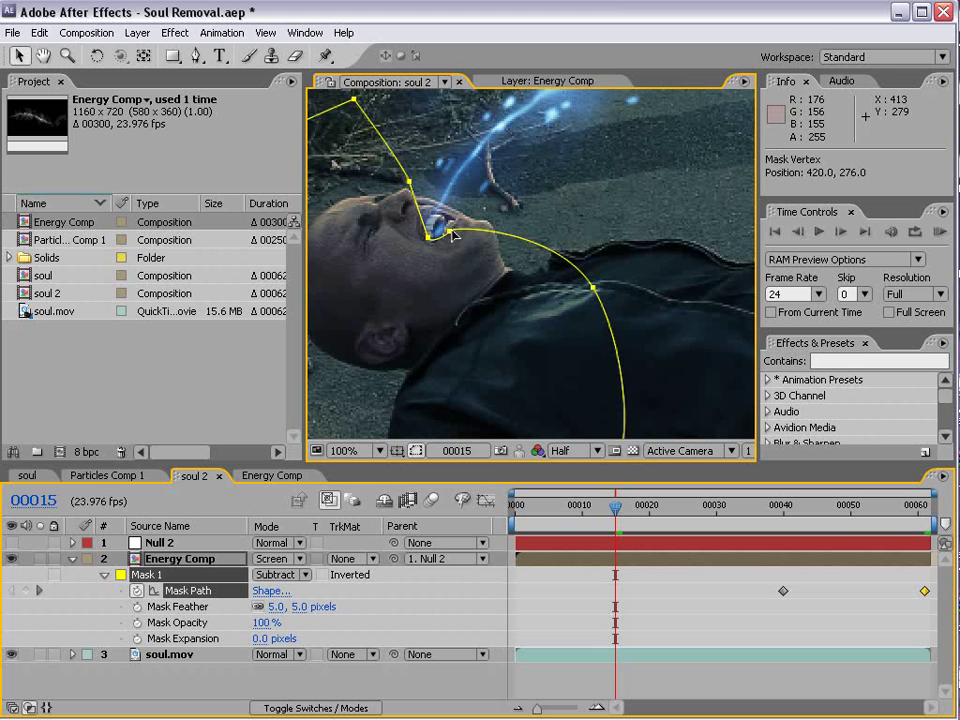
- Scrub the composition at frames 0, 13 and 51 to check the masked energy stream against the man's mouth
click(556, 520)
drag(556, 524, 480, 530)
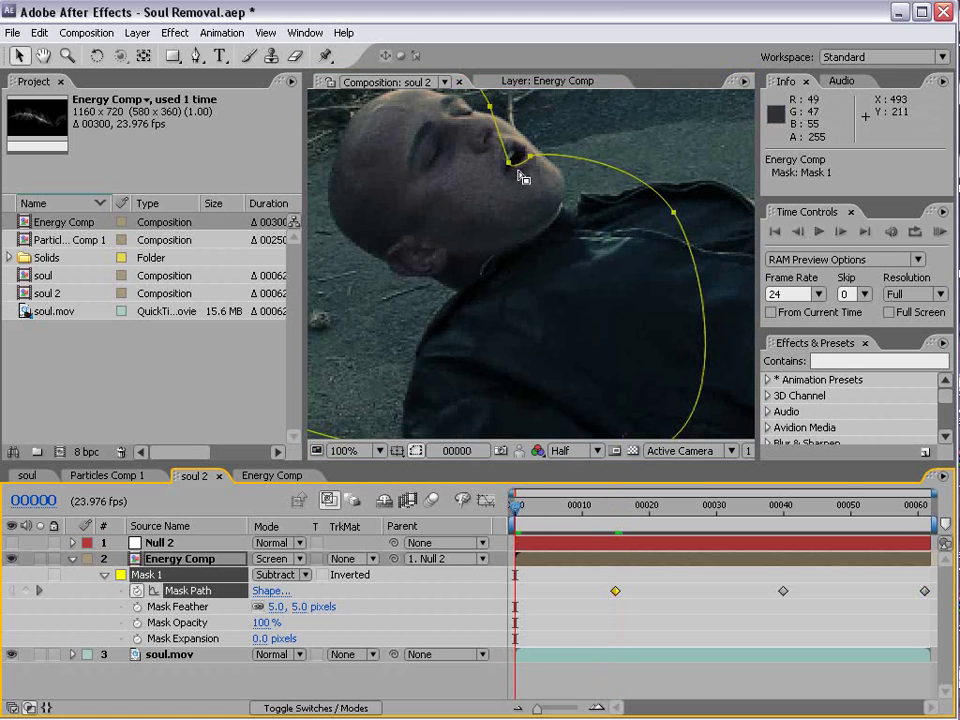
drag(538, 514, 604, 512)
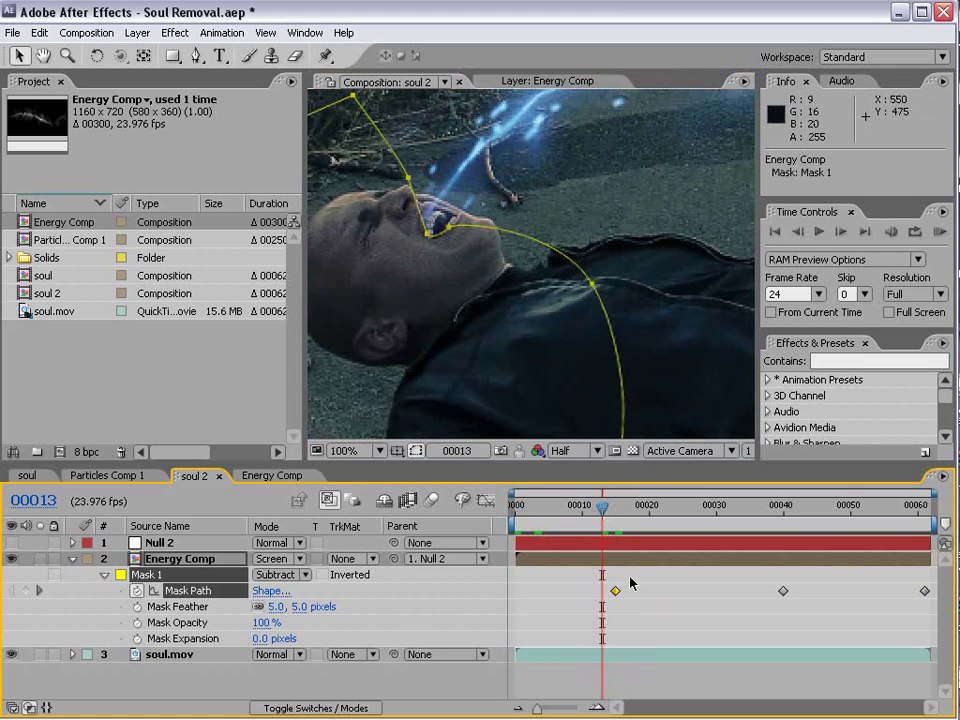
click(608, 690)
scroll(475, 260, down, 2)
click(561, 289)
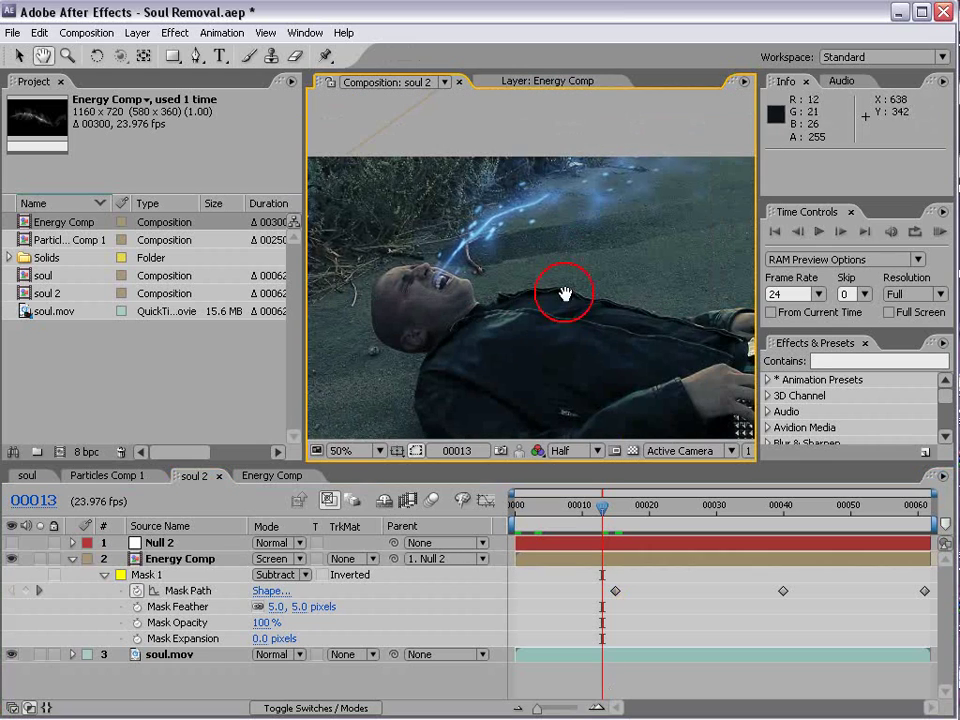
click(610, 512)
drag(610, 514, 856, 510)
- Duplicate Energy Comp without its mask, and rotate and move the copy so its stream rises from one of the man's eyes
click(170, 558)
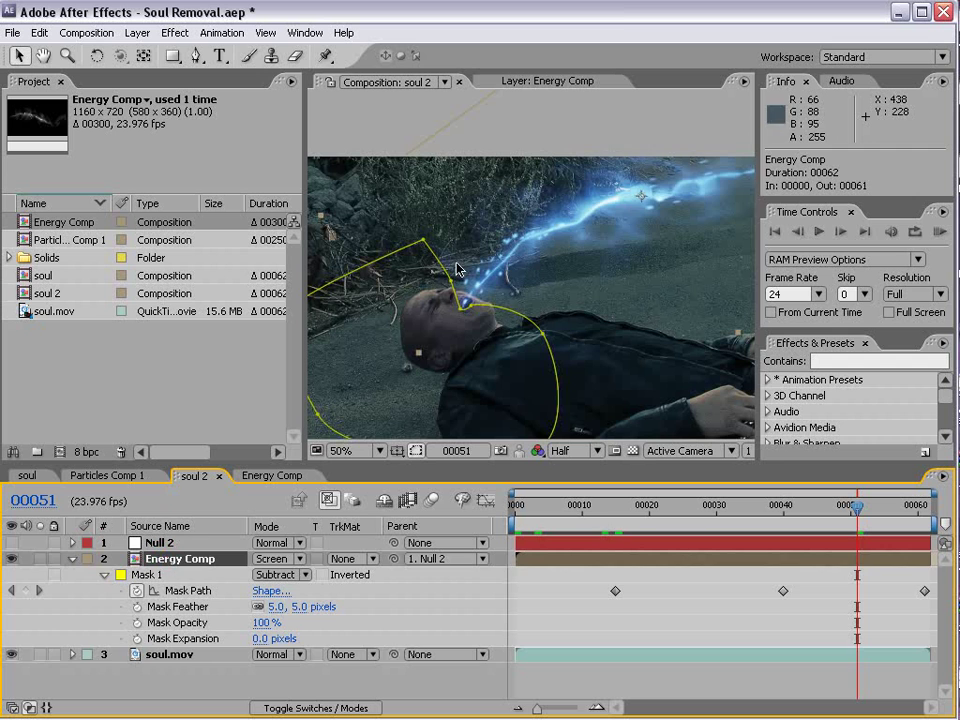
key(ctrl+d)
scroll(557, 206, down, 1)
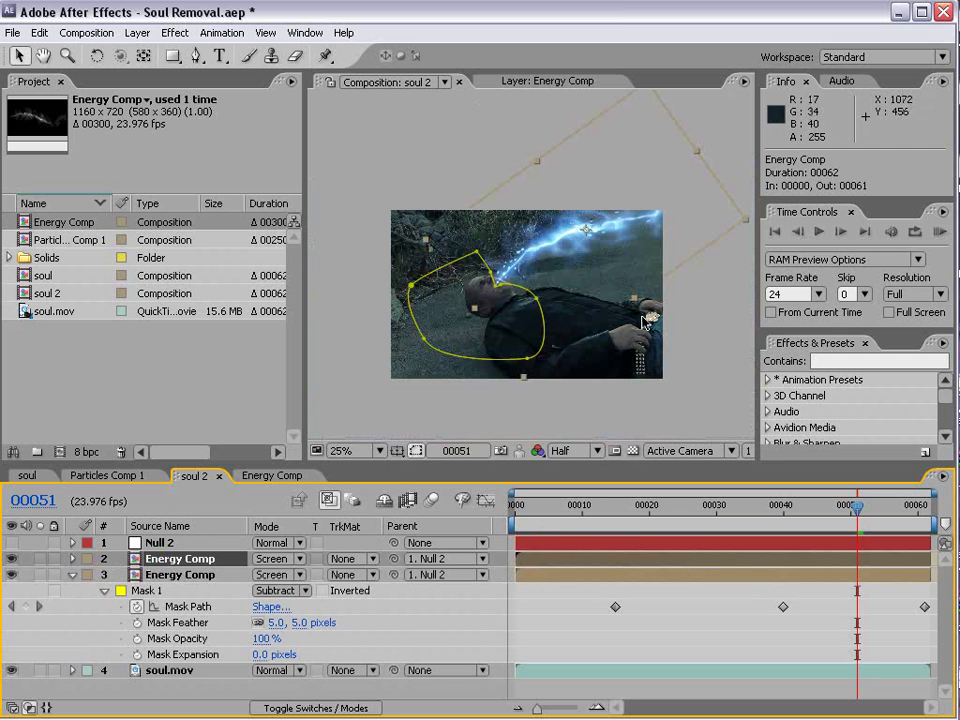
drag(634, 300, 520, 197)
key(w)
click(425, 454)
key(v)
scroll(483, 308, up, 1)
scroll(483, 313, up, 1)
drag(364, 287, 392, 242)
- Duplicate the eye stream layer, and rotate and offset the new copy slightly to come from the man's other eye
key(ctrl+d)
key(w)
key(v)
scroll(421, 264, down, 1)
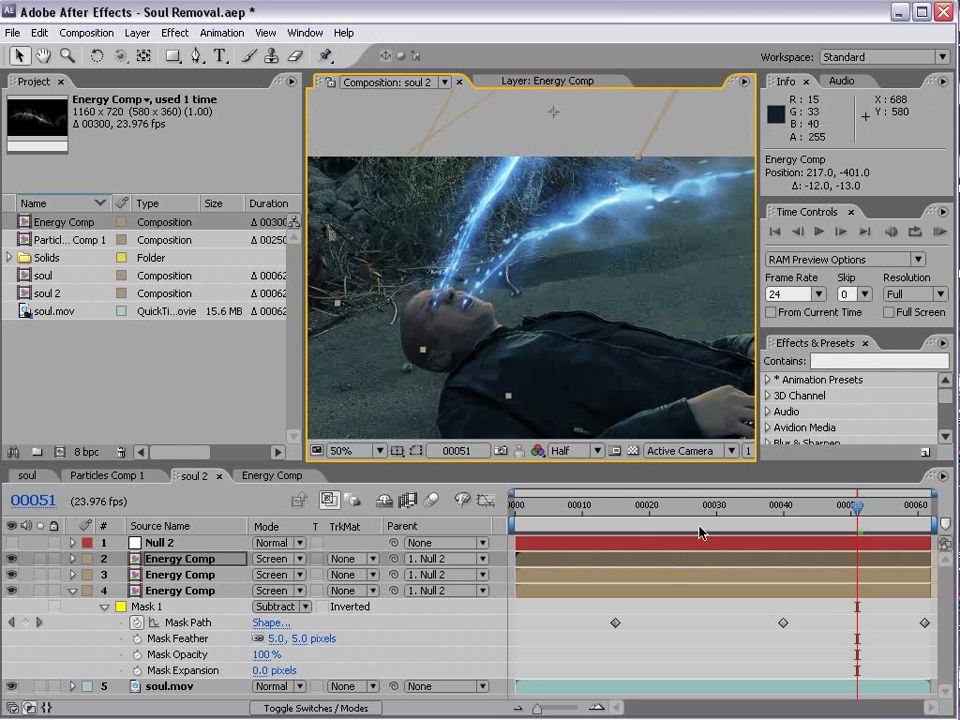
- Offset the two eye stream layers to start at frames -32 and -53, and extend both their ends to frame 61
drag(849, 574, 671, 574)
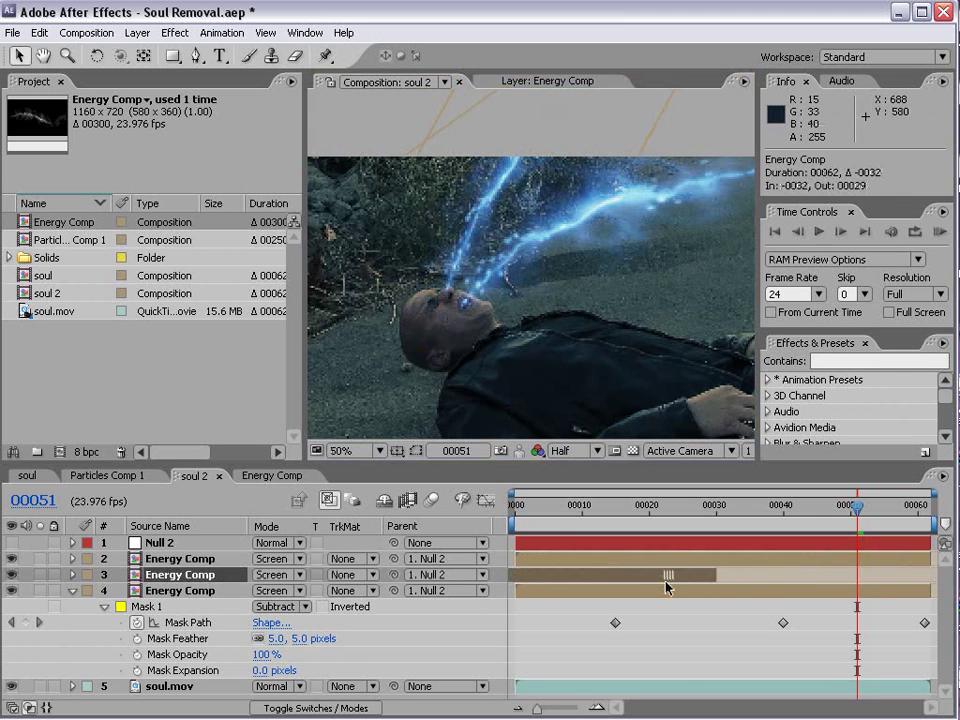
drag(851, 557, 495, 557)
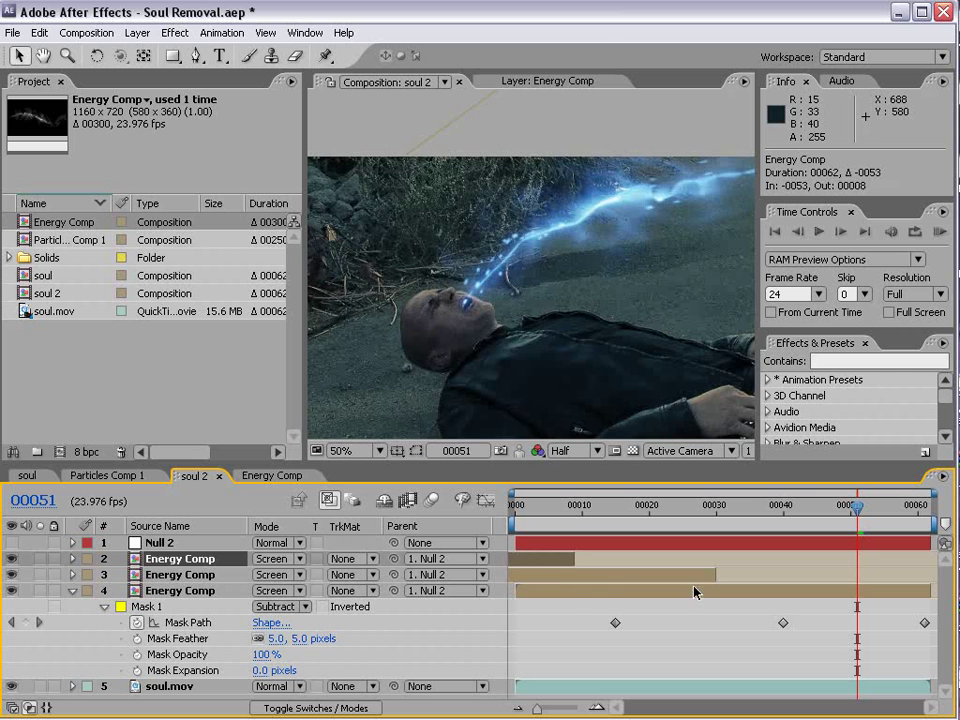
drag(722, 573, 940, 577)
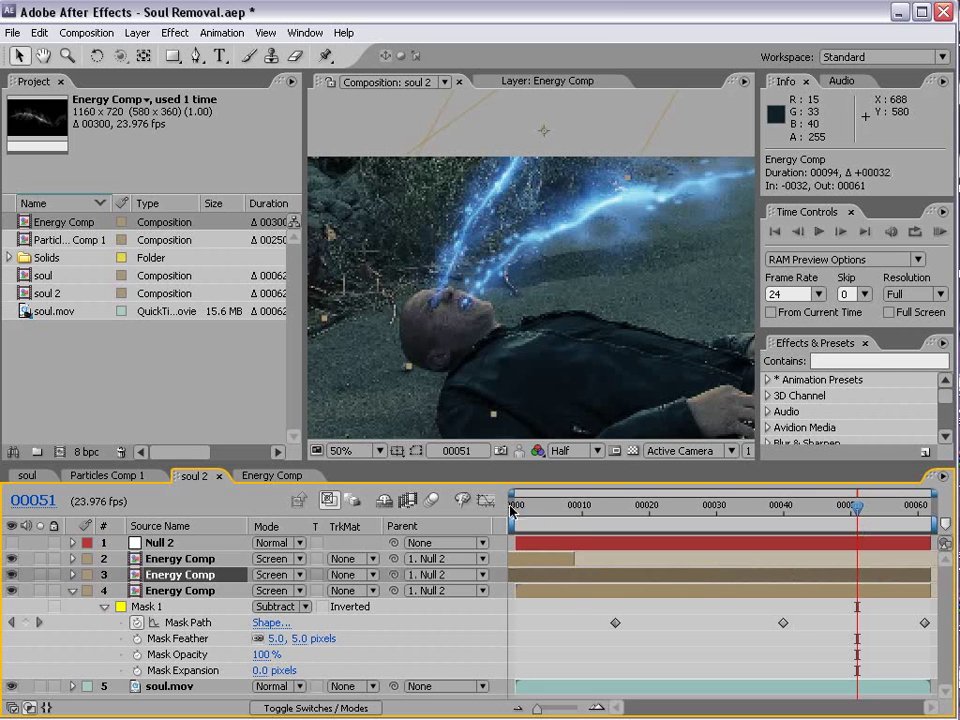
drag(571, 558, 932, 560)
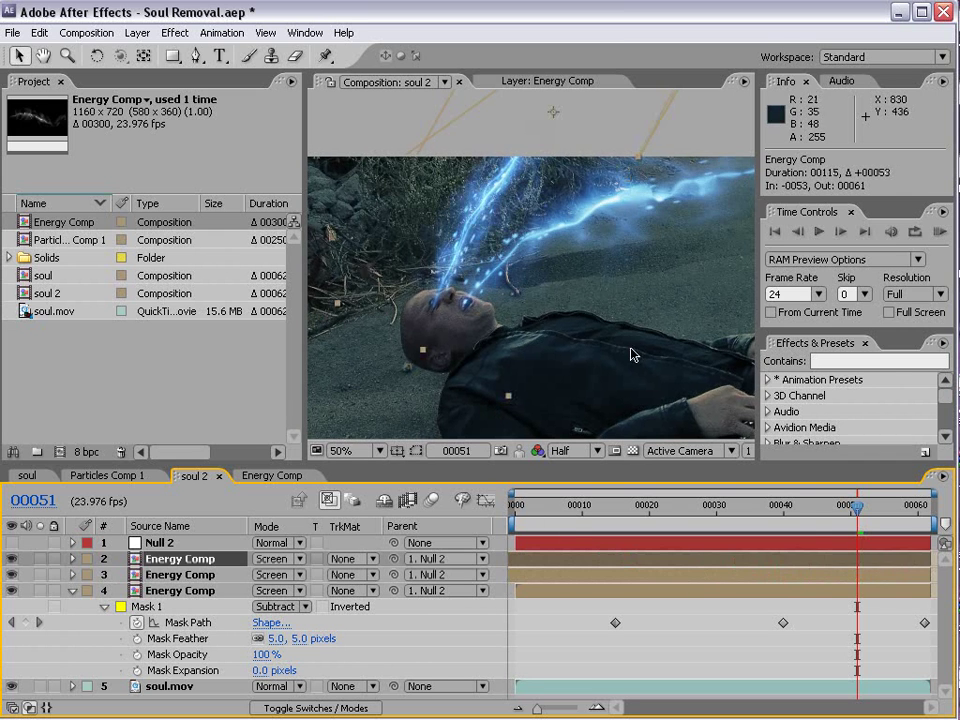
- Rotate and nudge the eye stream layers so they rise from the man's two eyes, and preview the composition
key(w)
drag(525, 135, 522, 191)
key(v)
key(w)
drag(577, 150, 573, 151)
key(v)
drag(495, 169, 503, 190)
click(662, 669)
key(u)
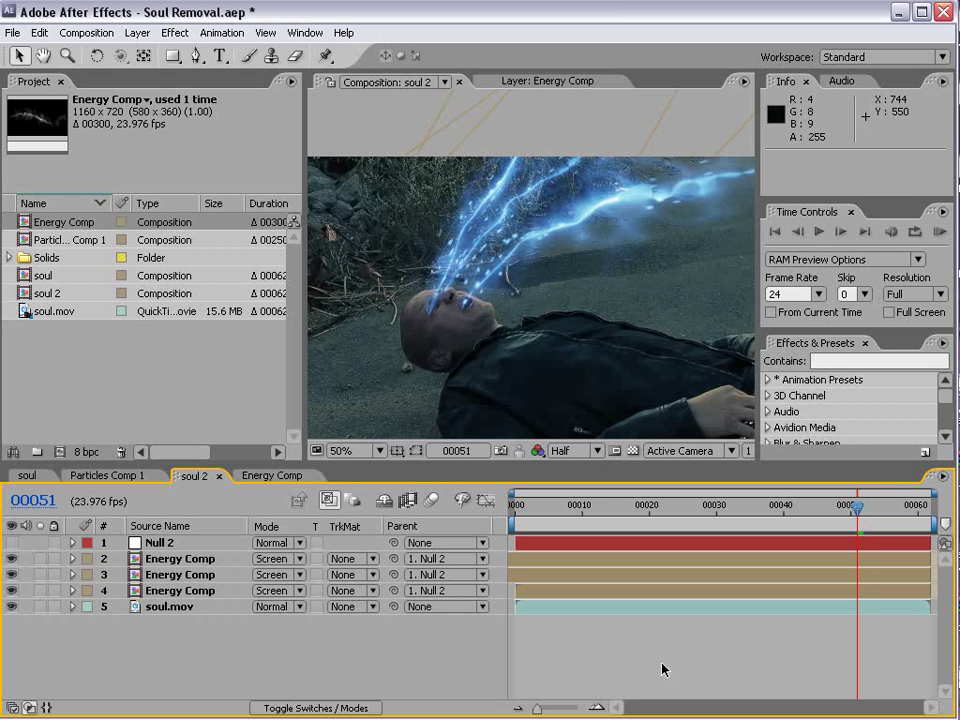
key(KP_0)
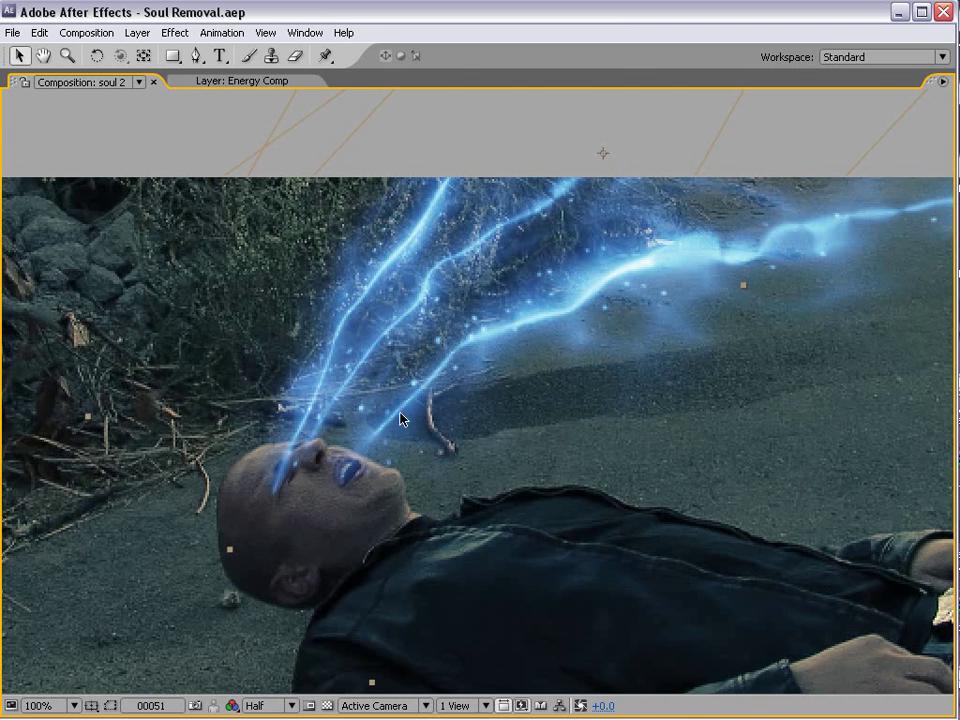
key(grave)
- Apply a Tint effect with Amount to Tint at 50% to all three Energy Comp layers
click(175, 32)
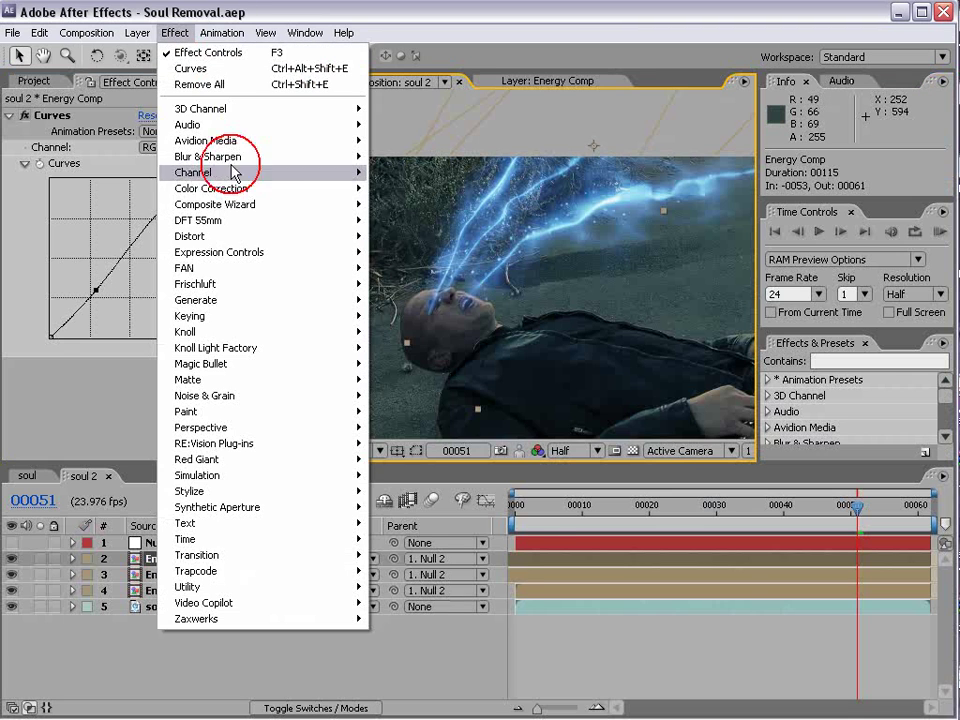
mouse_move(220, 188)
click(448, 606)
click(146, 430)
text(50)
key(Return)
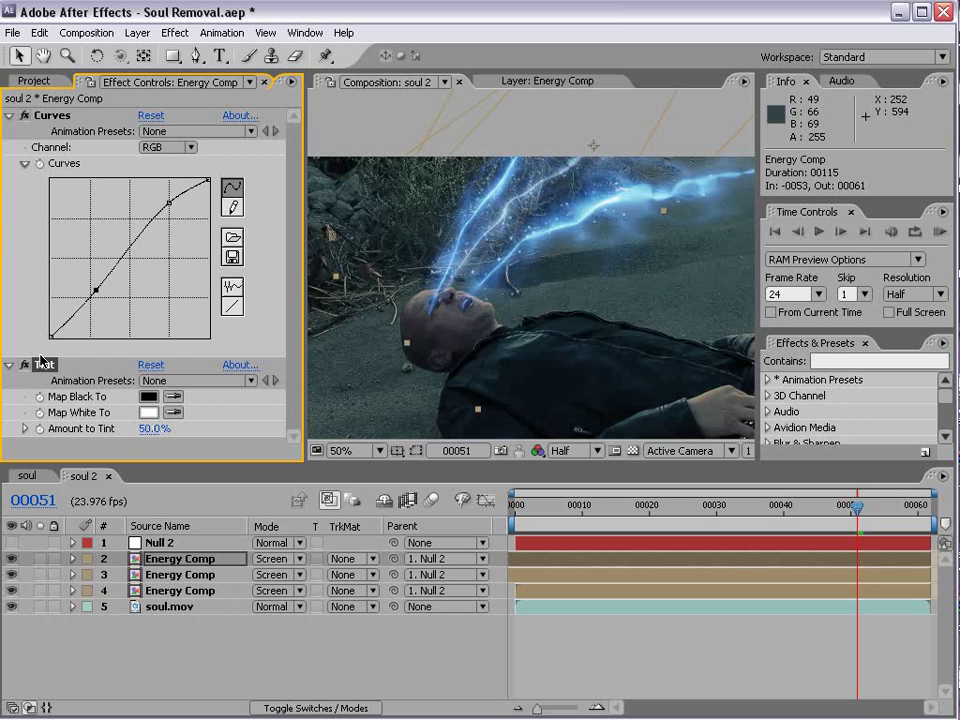
click(163, 574)
shift+click(170, 590)
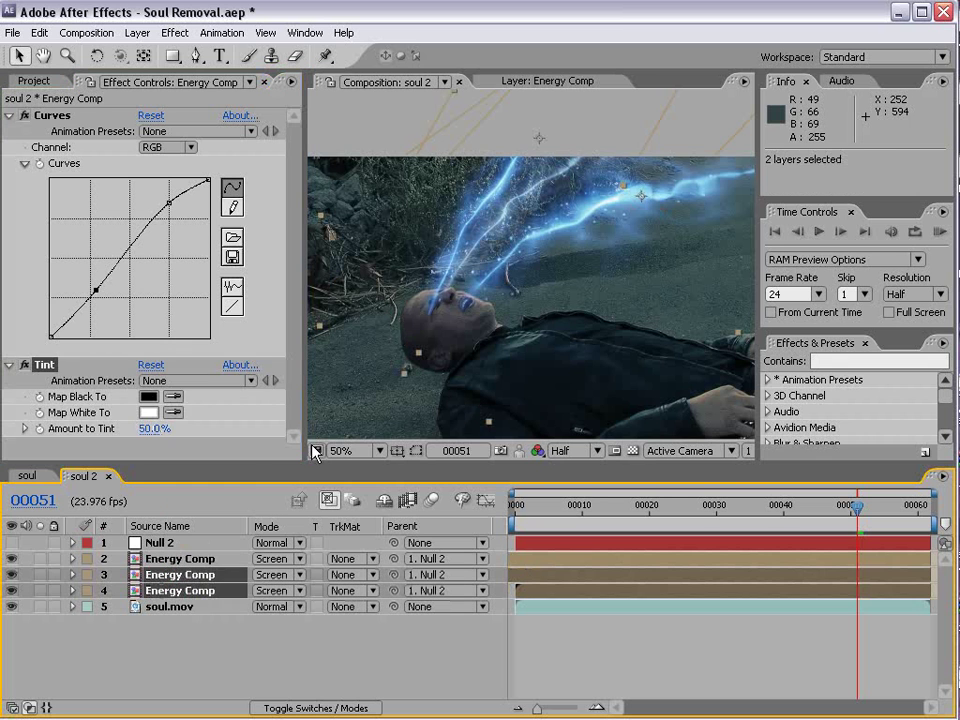
click(621, 656)
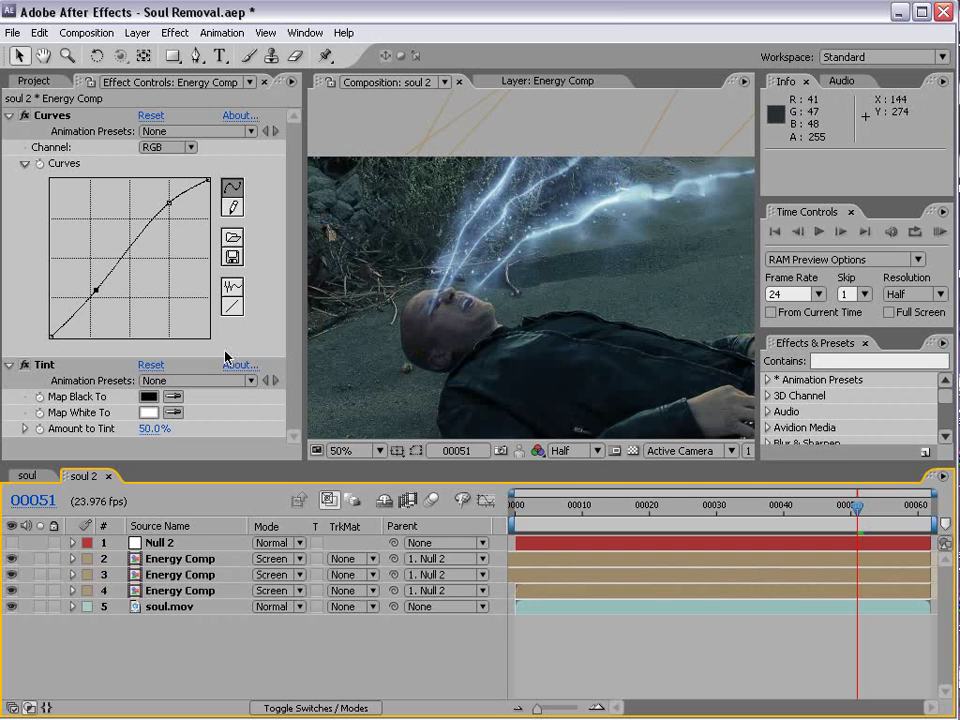
- Hide the three Energy Comp layers and duplicate the soul.mov layer
drag(12, 558, 12, 590)
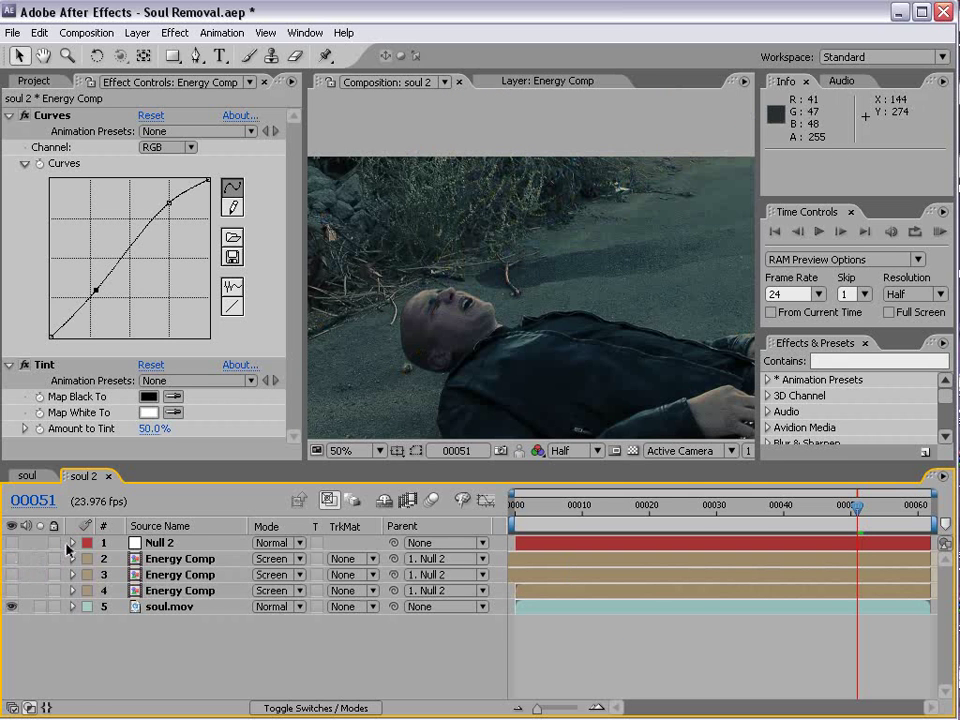
click(150, 607)
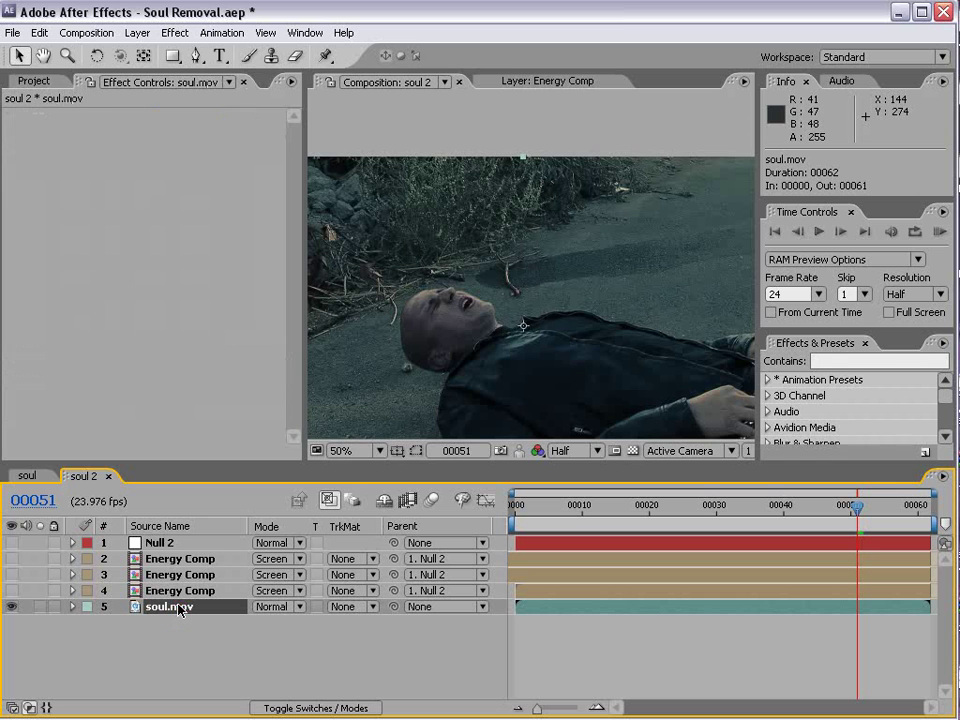
click(172, 590)
click(172, 607)
key(ctrl+d)
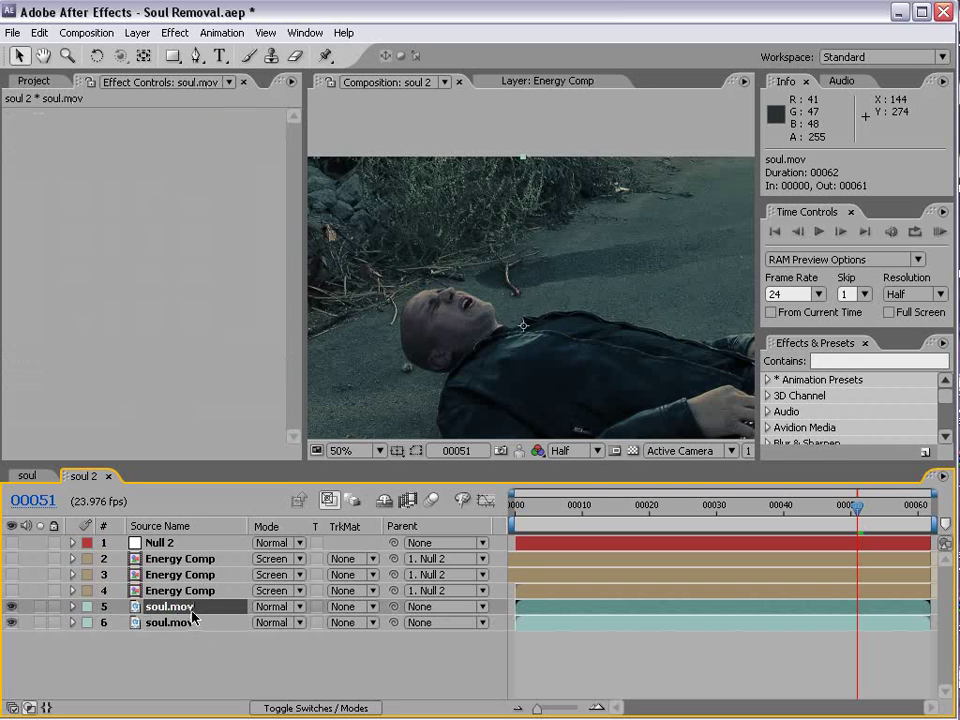
- Apply Liquify to the upper soul.mov copy, using the Warp tool with brush size 30 and brush pressure 72
click(174, 33)
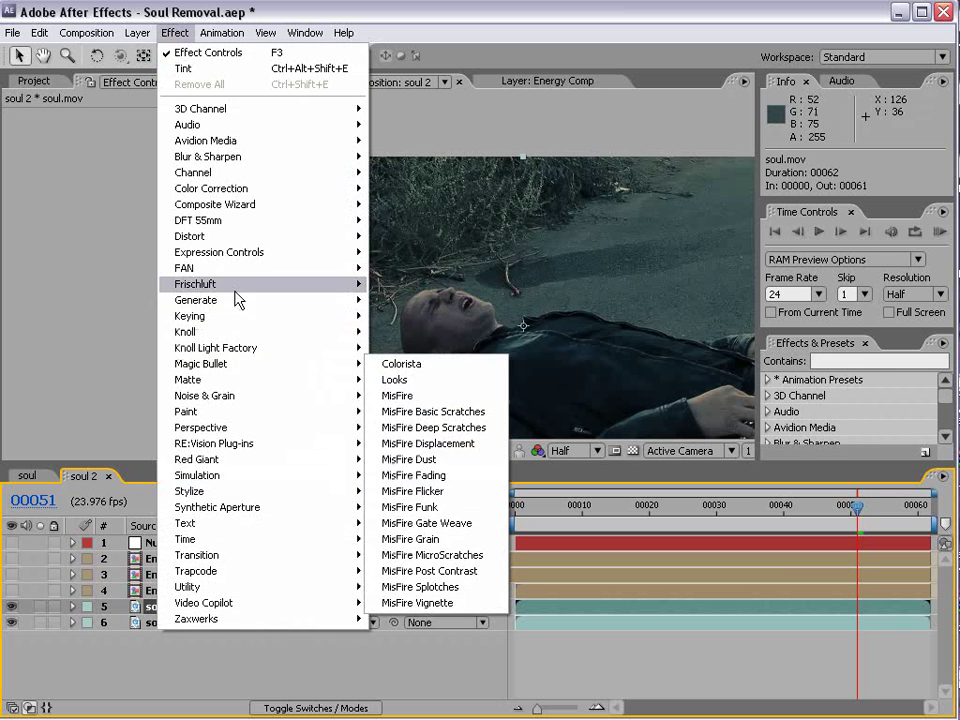
mouse_move(242, 236)
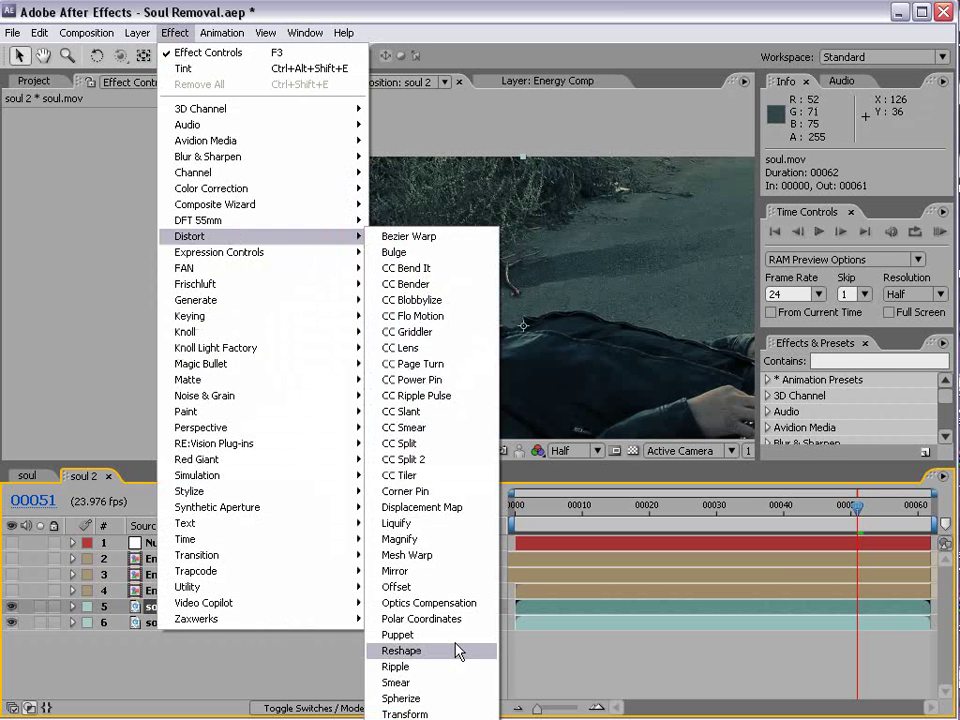
click(433, 522)
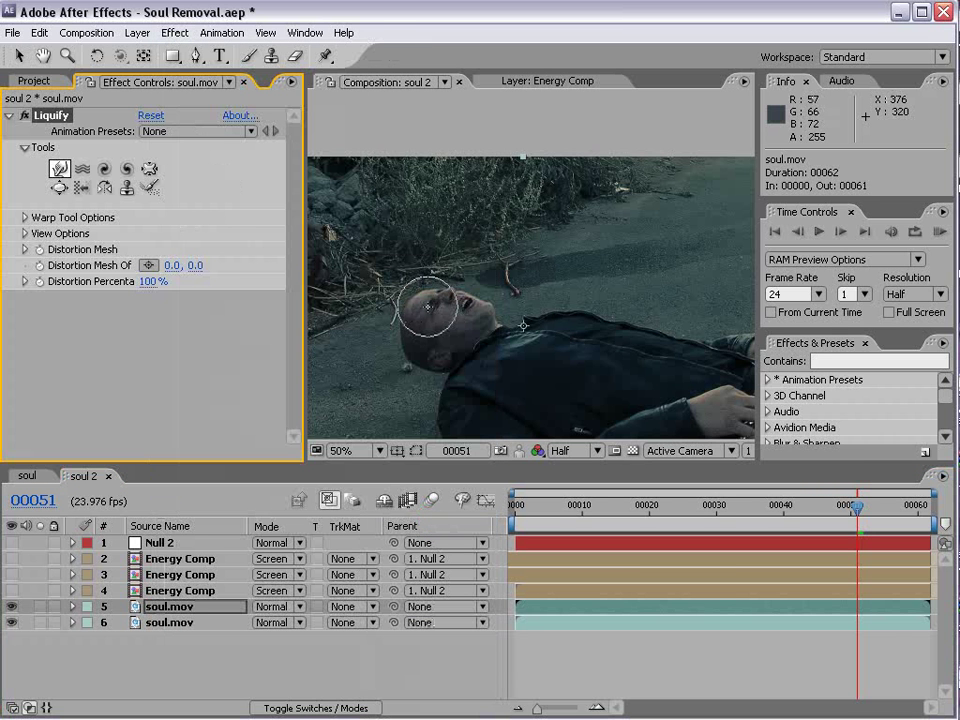
scroll(461, 311, up, 2)
key(h)
drag(461, 311, 547, 257)
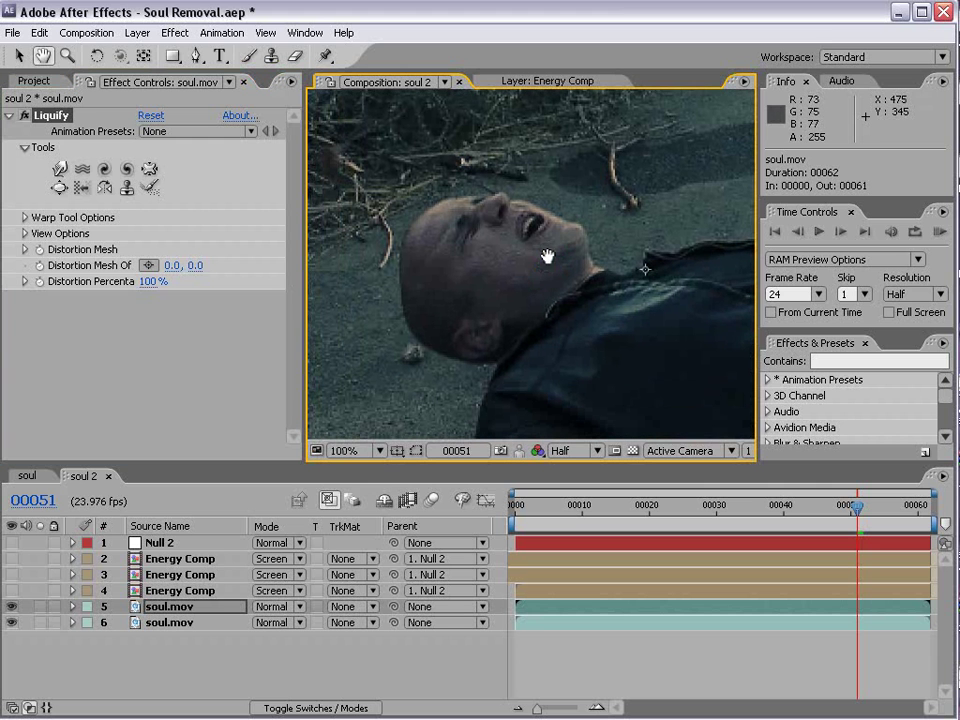
click(59, 170)
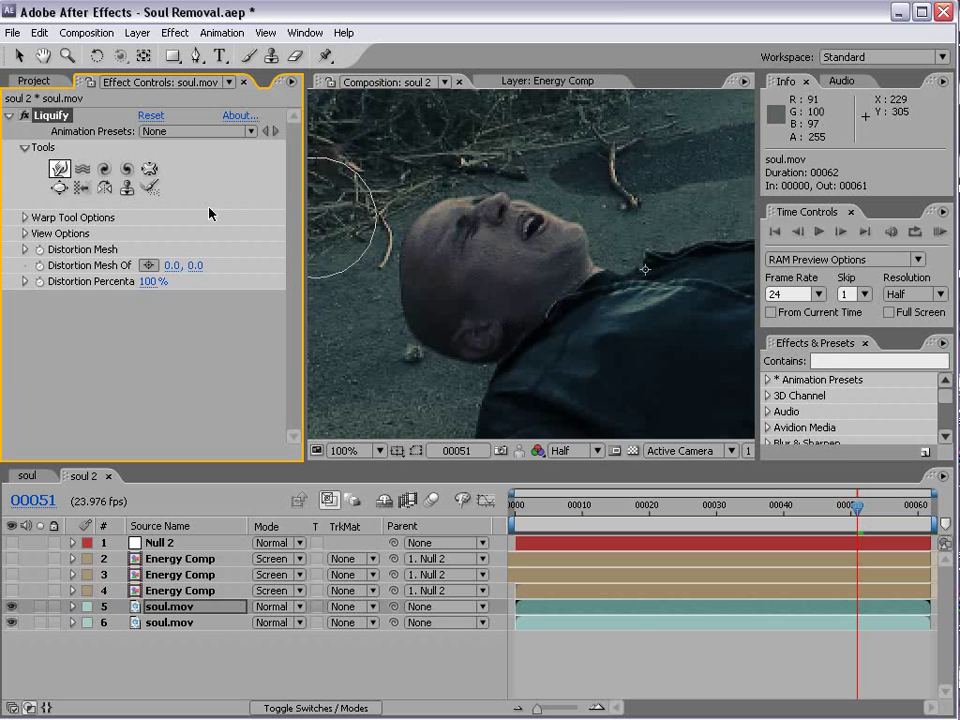
click(20, 218)
mouse_move(145, 235)
mouse_down()
mouse_move(121, 243)
mouse_move(349, 249)
mouse_up()
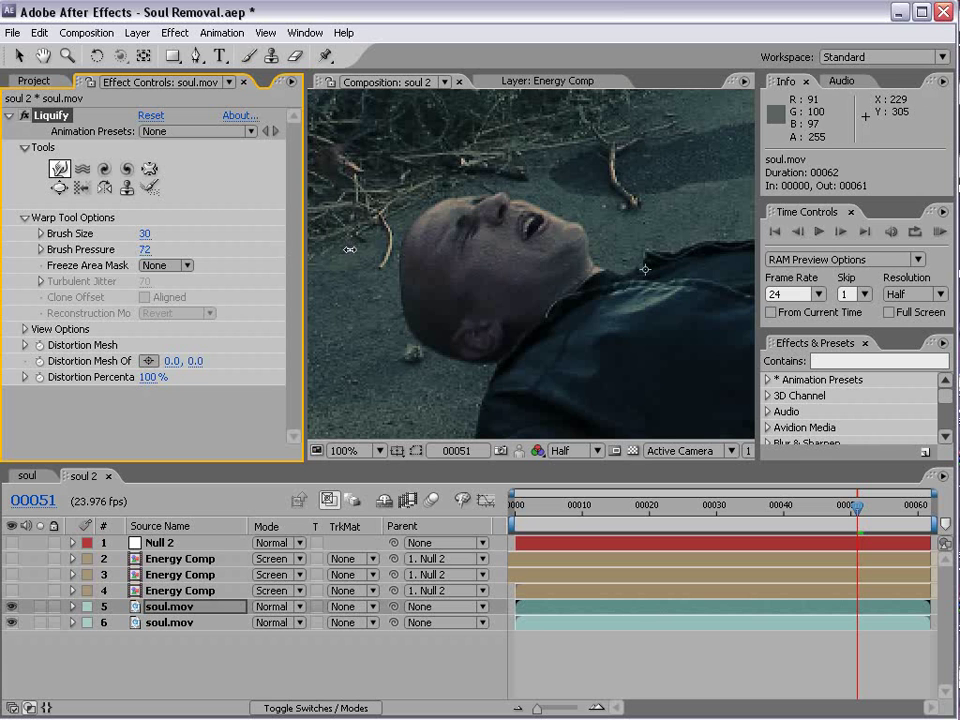
- Warp the man's chin, lips, nose and brow upward with Liquify, reducing the brush size to 15 for finer strokes, and save the project
click(562, 228)
drag(504, 223, 541, 161)
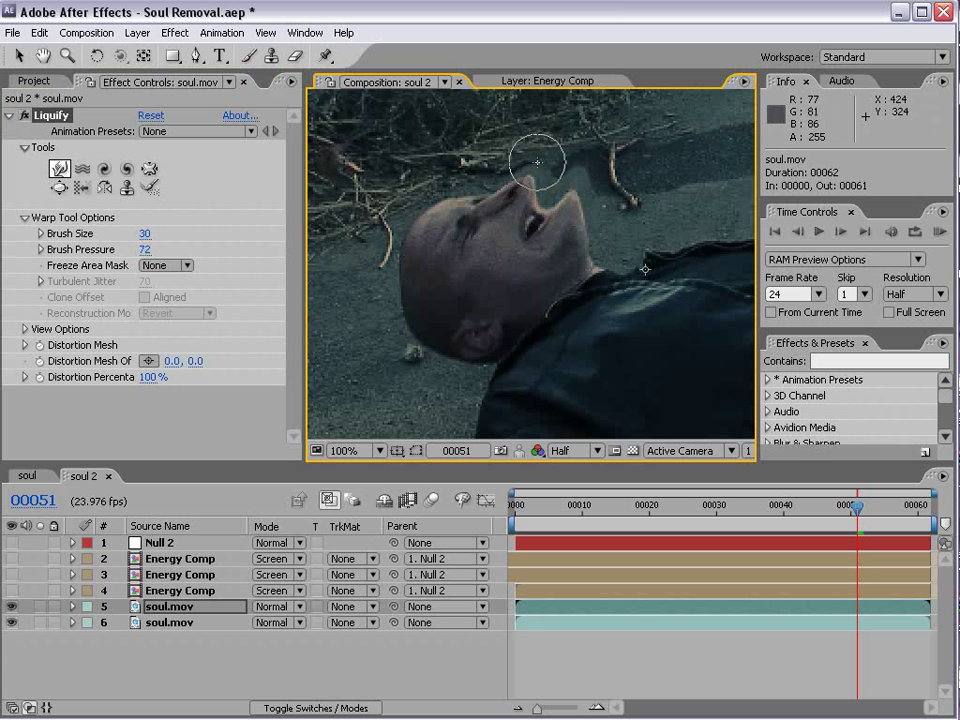
drag(438, 234, 502, 166)
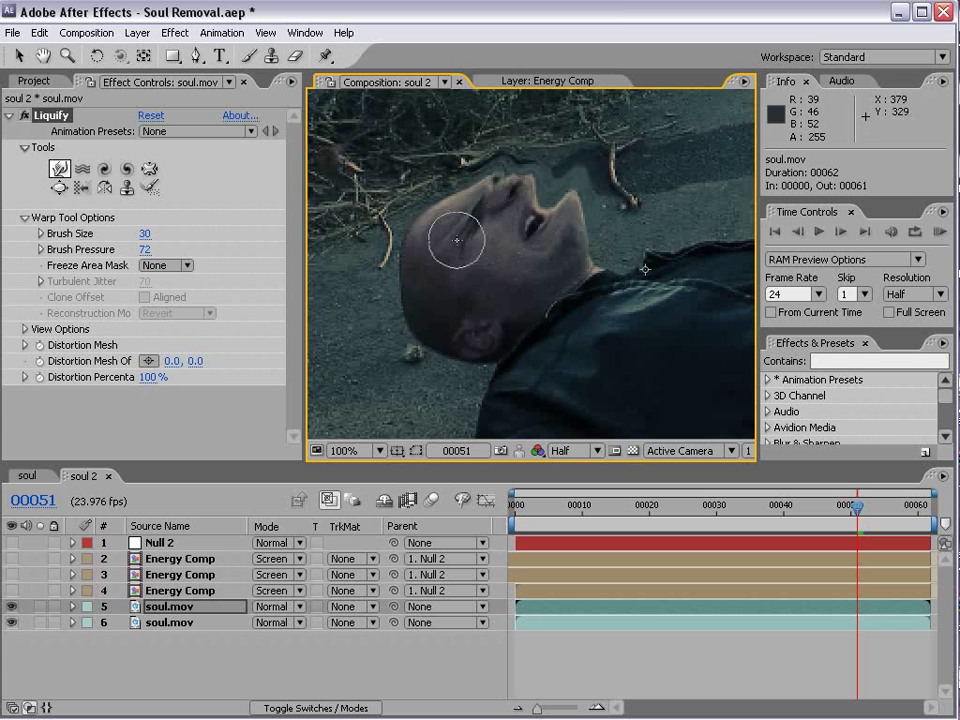
drag(531, 236, 529, 234)
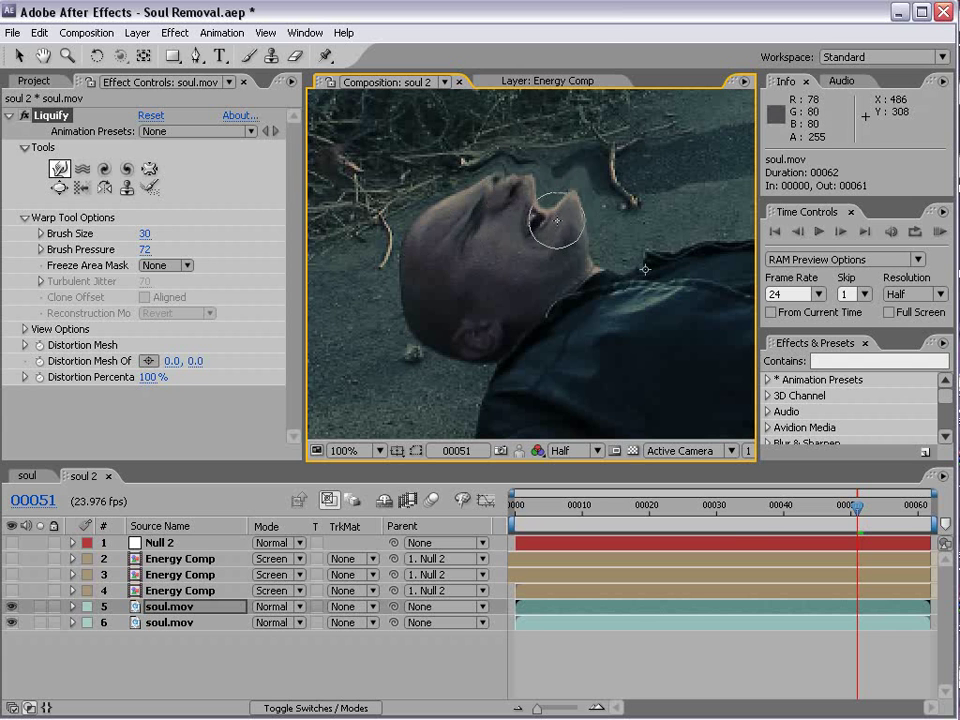
drag(536, 260, 518, 266)
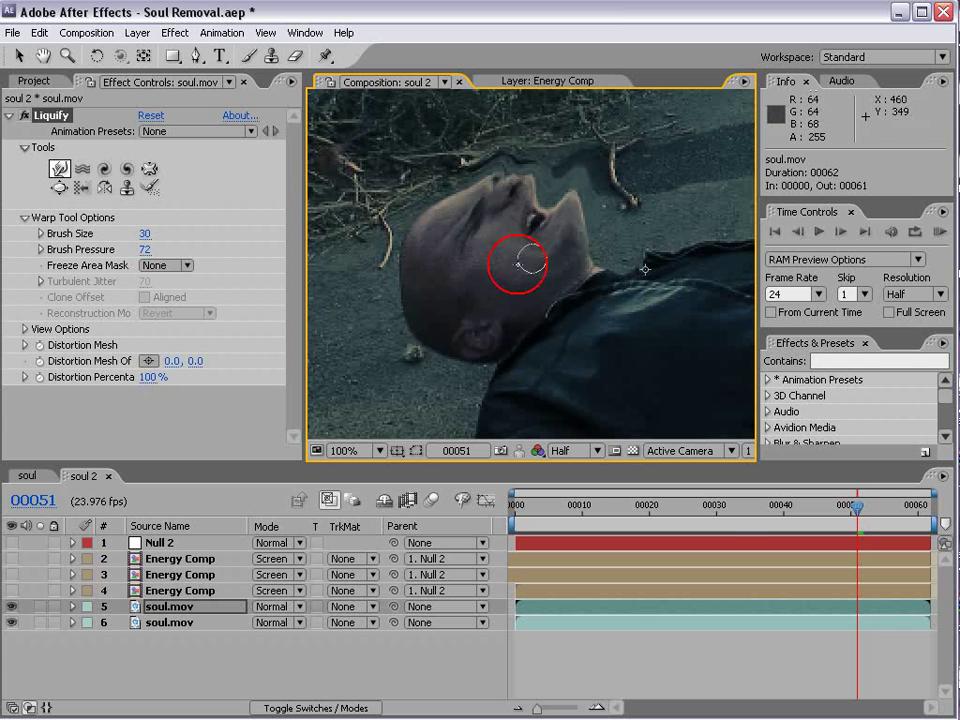
mouse_move(532, 201)
mouse_down()
mouse_move(554, 183)
mouse_move(560, 160)
mouse_up()
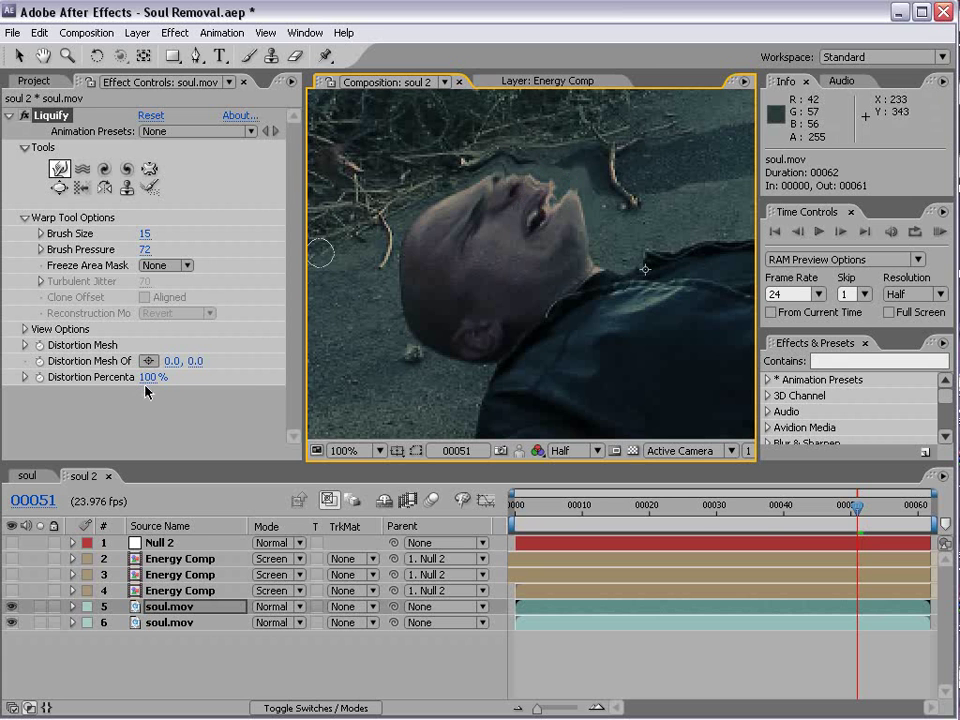
key(ctrl+z)
mouse_move(450, 204)
mouse_down()
mouse_move(380, 188)
mouse_move(348, 135)
mouse_up()
key(ctrl+s)
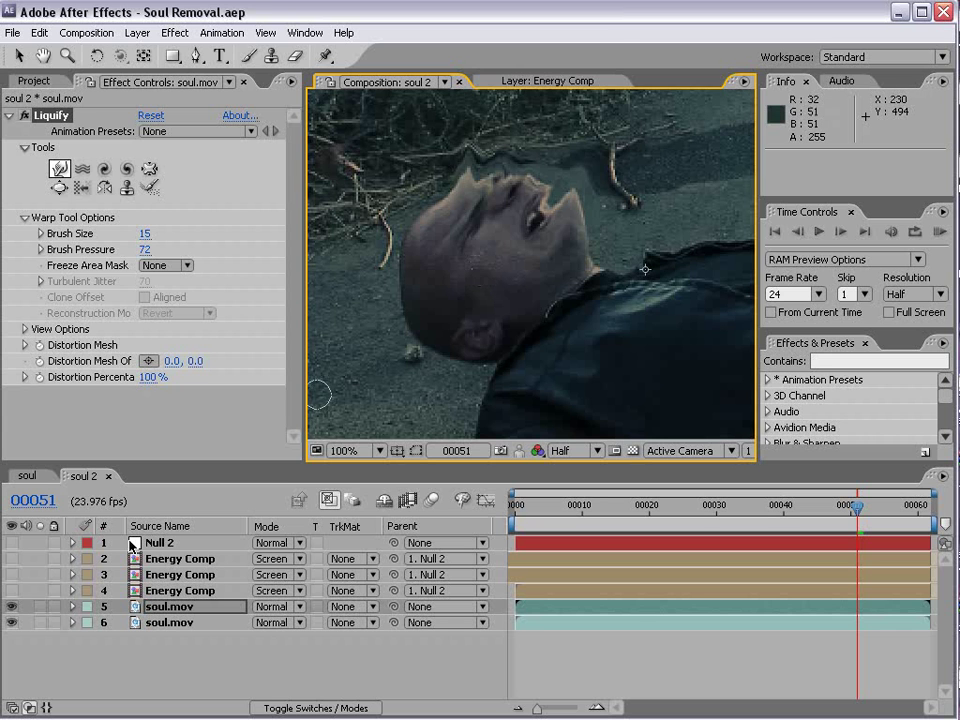
- Compare the warped soul.mov copy with the original footage by toggling the two layers' visibility
click(10, 607)
click(10, 607)
click(10, 607)
click(10, 607)
click(10, 607)
click(193, 623)
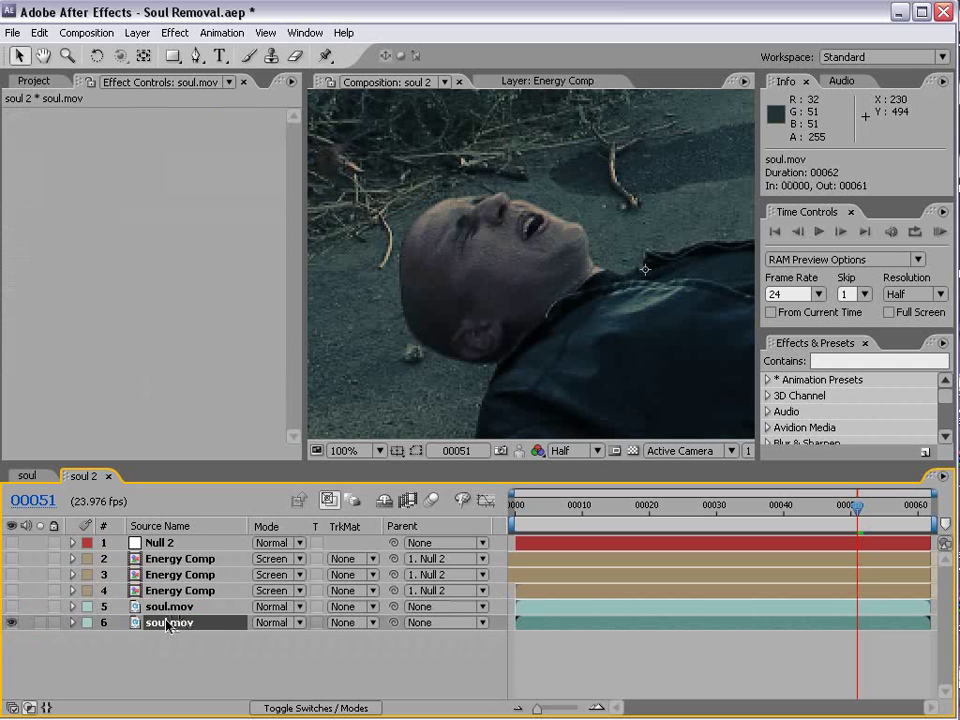
scroll(577, 278, down, 1)
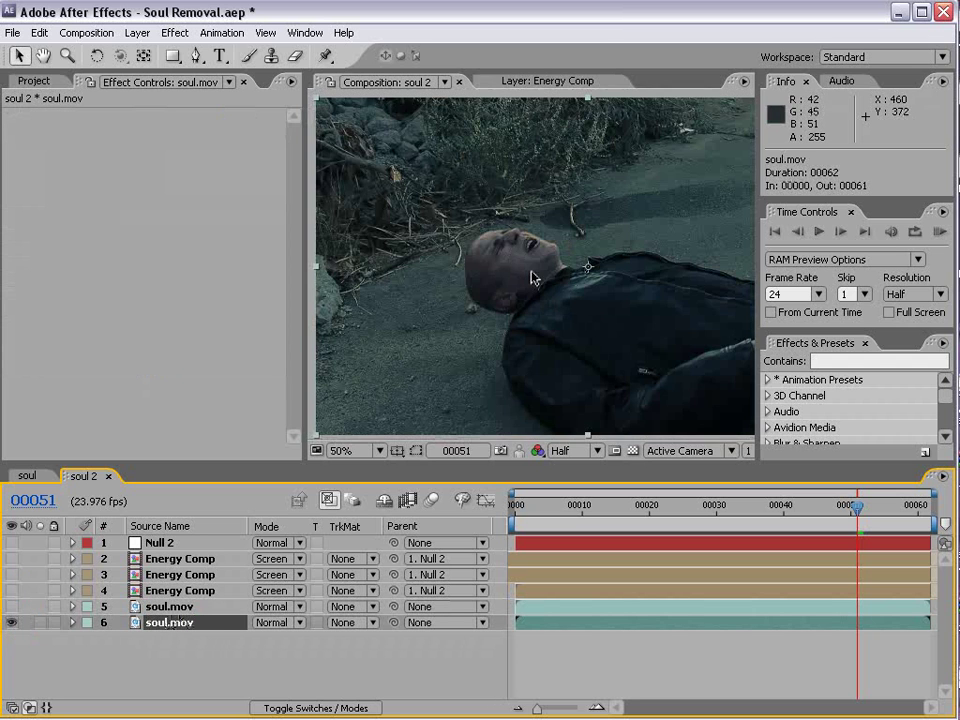
scroll(534, 277, up, 1)
click(11, 606)
click(133, 606)
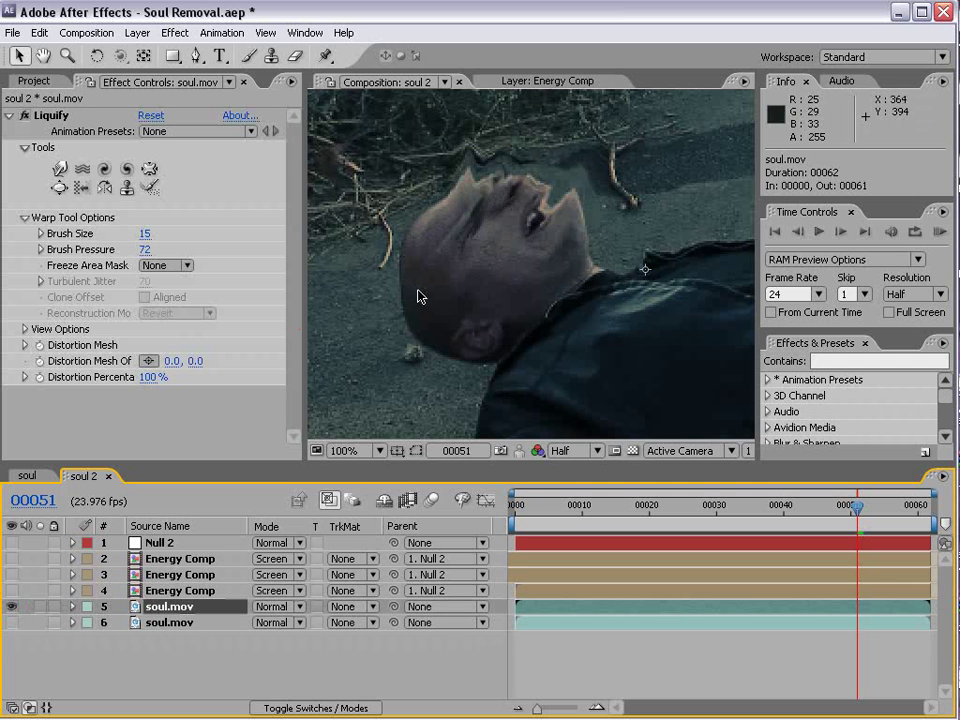
click(11, 622)
click(185, 622)
- Apply Difference Matte to the warped soul.mov copy with layer 6 soul.mov as the difference layer and Matching Tolerance at 0%
click(185, 607)
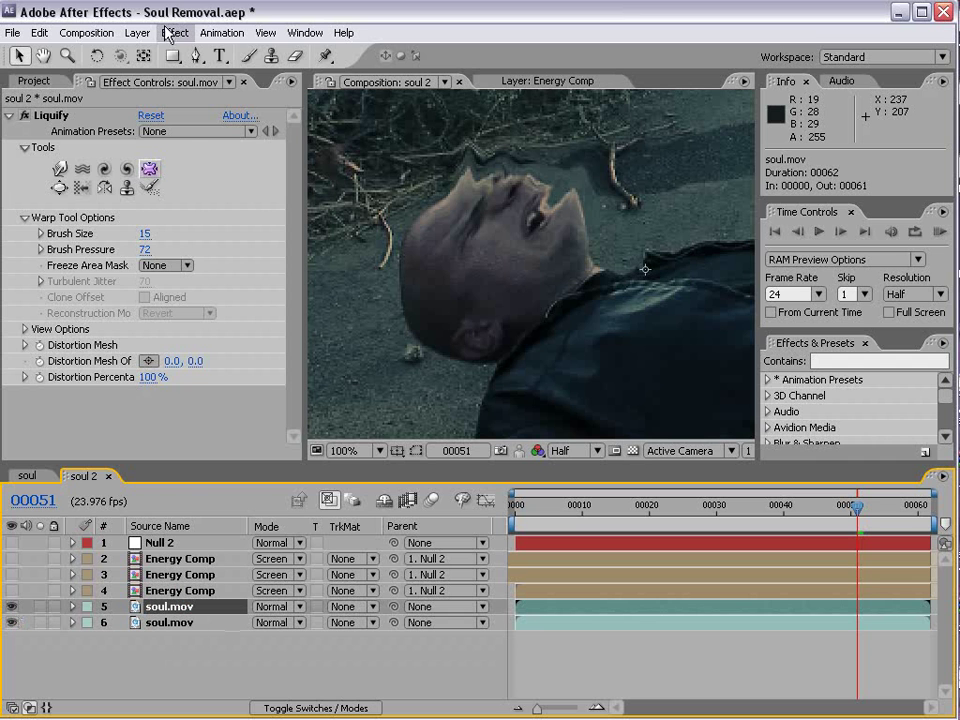
click(175, 33)
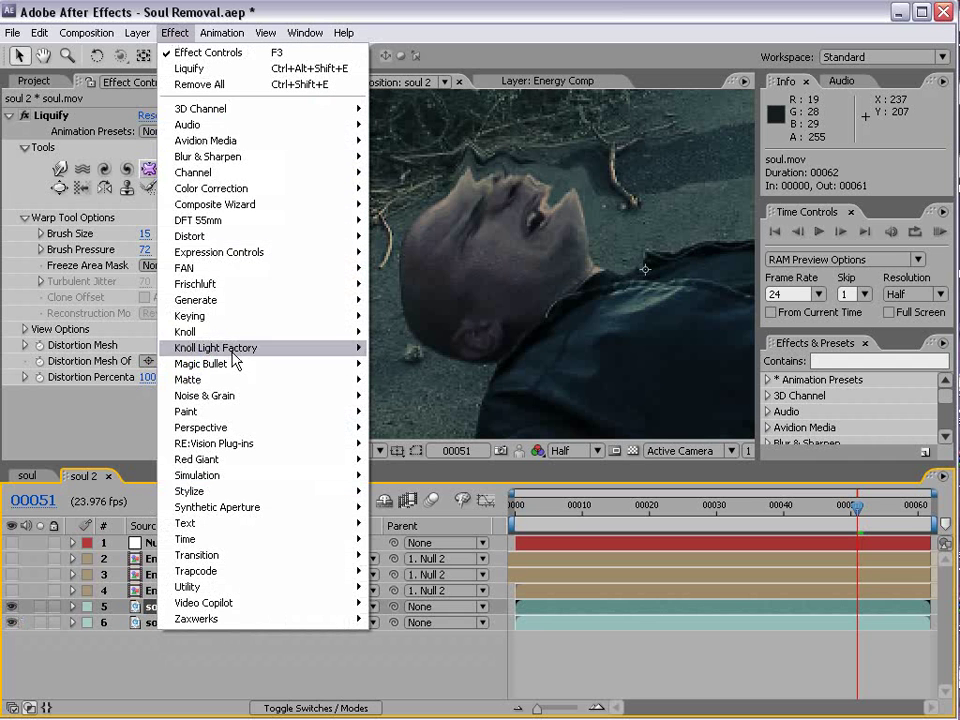
mouse_move(231, 316)
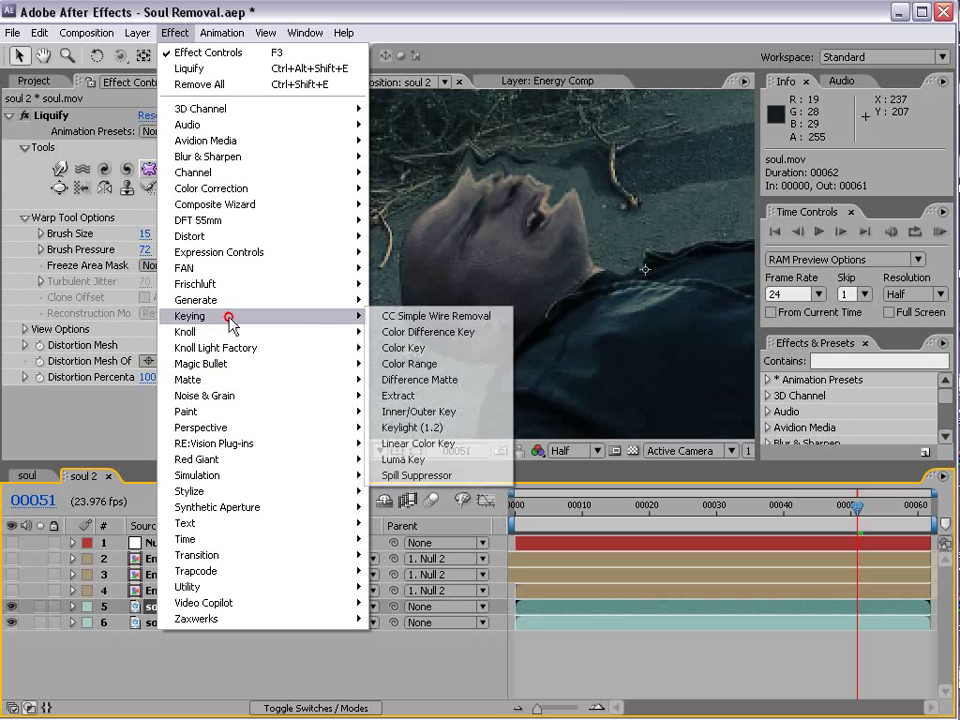
click(470, 380)
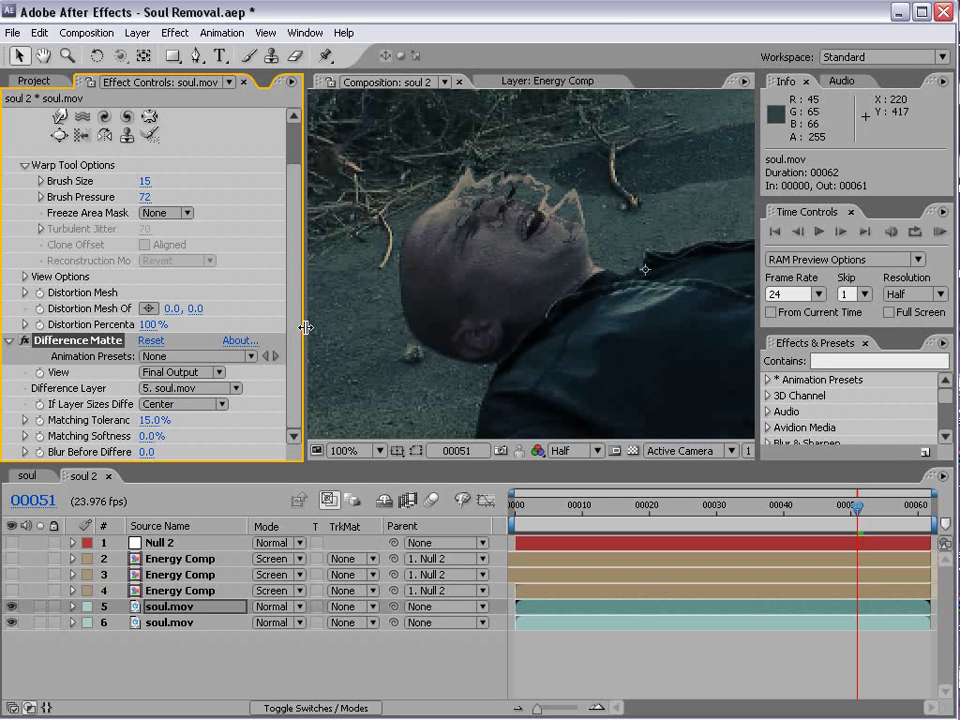
click(179, 396)
click(180, 402)
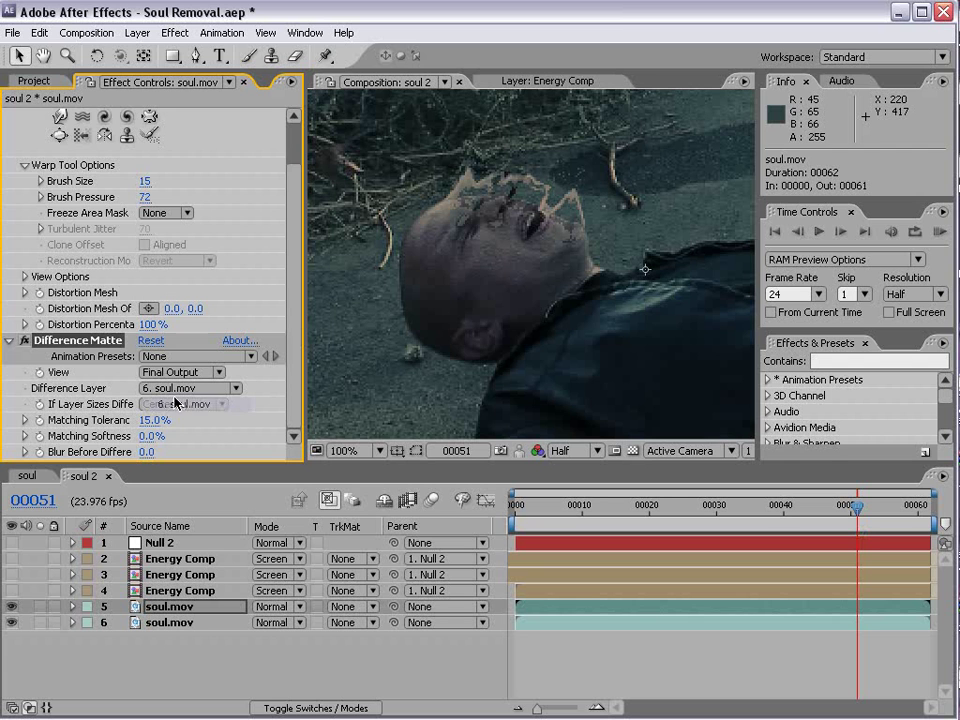
click(12, 622)
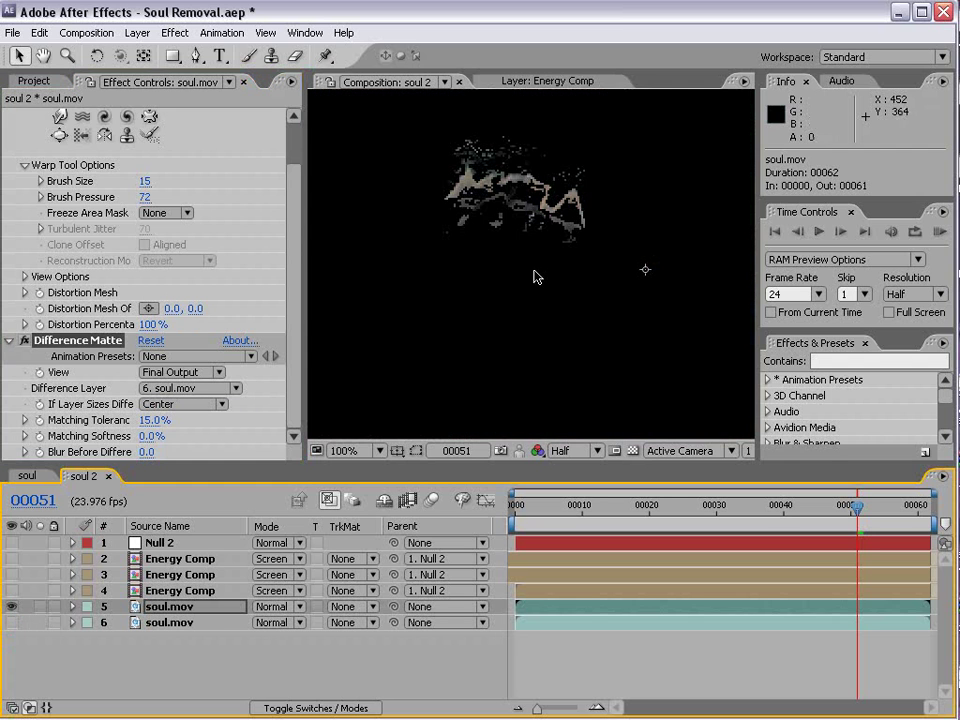
drag(155, 420, 128, 421)
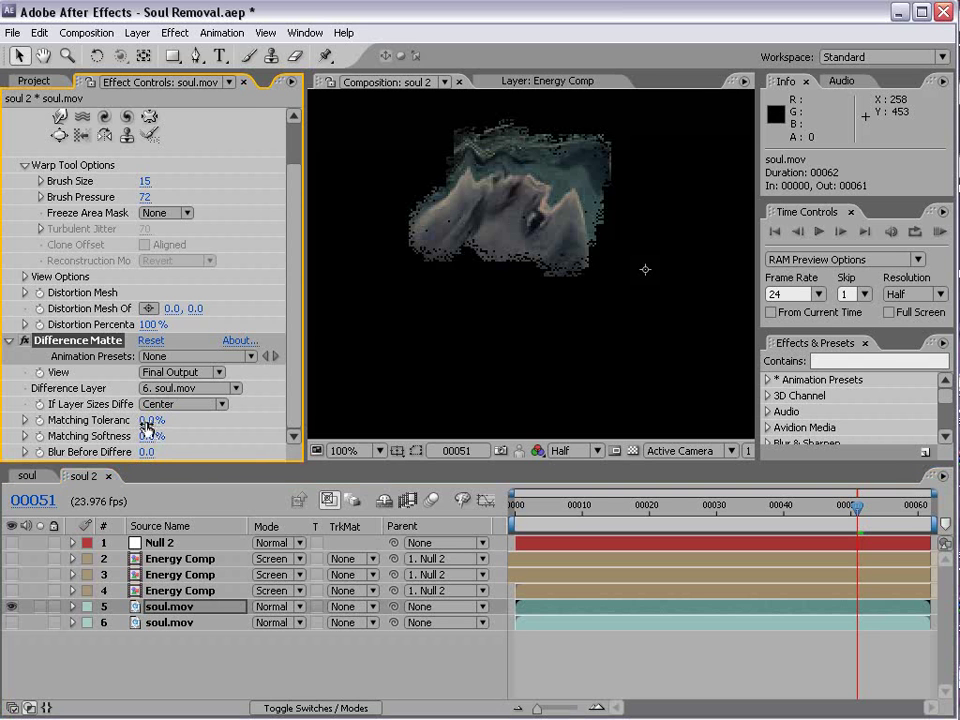
- Show the original soul.mov layer again and toggle the warped copy on and off to check the matte
click(11, 619)
click(10, 609)
click(10, 609)
click(10, 608)
key(ctrl+z)
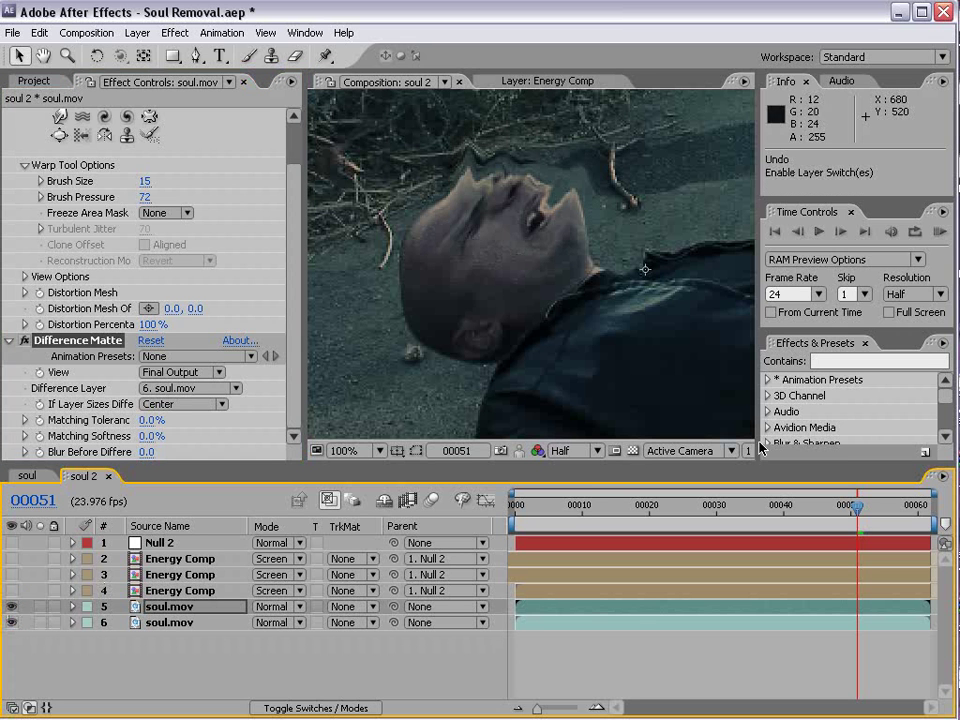
- Try adjusting the opacity of the warped soul.mov copy
click(170, 606)
key(t)
mouse_move(263, 625)
mouse_down()
mouse_move(215, 632)
mouse_move(270, 620)
mouse_up()
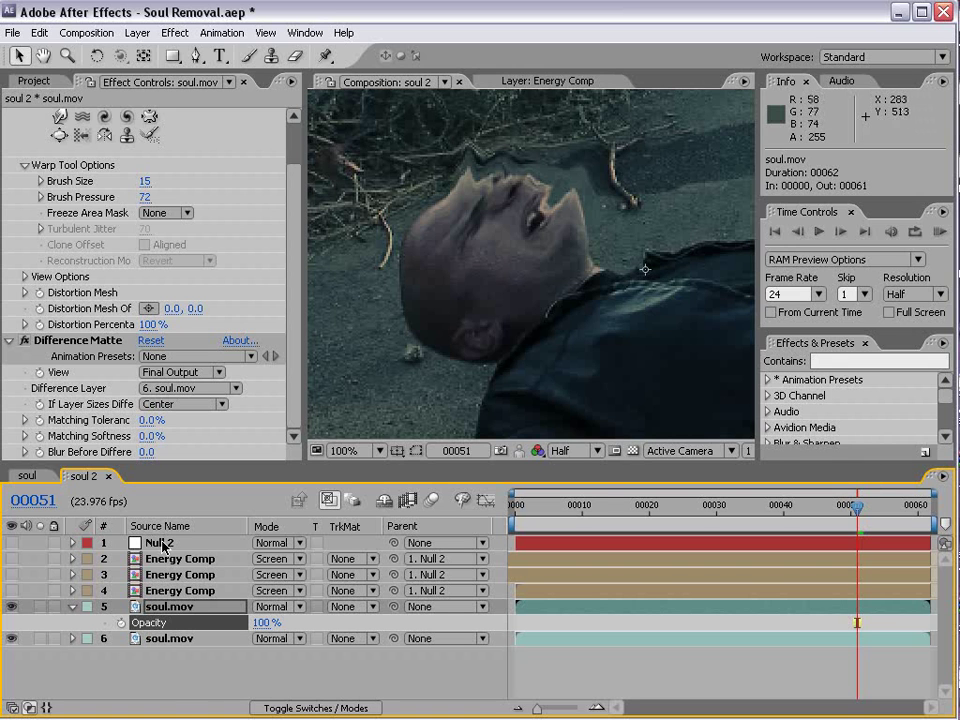
- Link Liquify's Distortion Mesh Offset on the warped soul.mov copy to Null 2's Position with an expression
drag(296, 343, 296, 336)
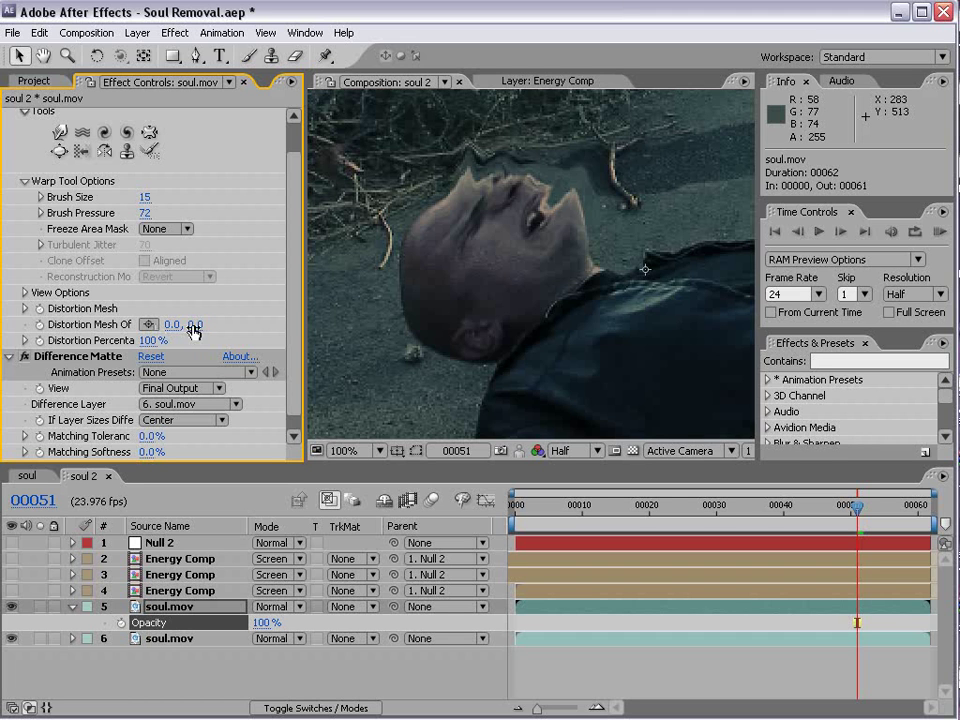
click(172, 546)
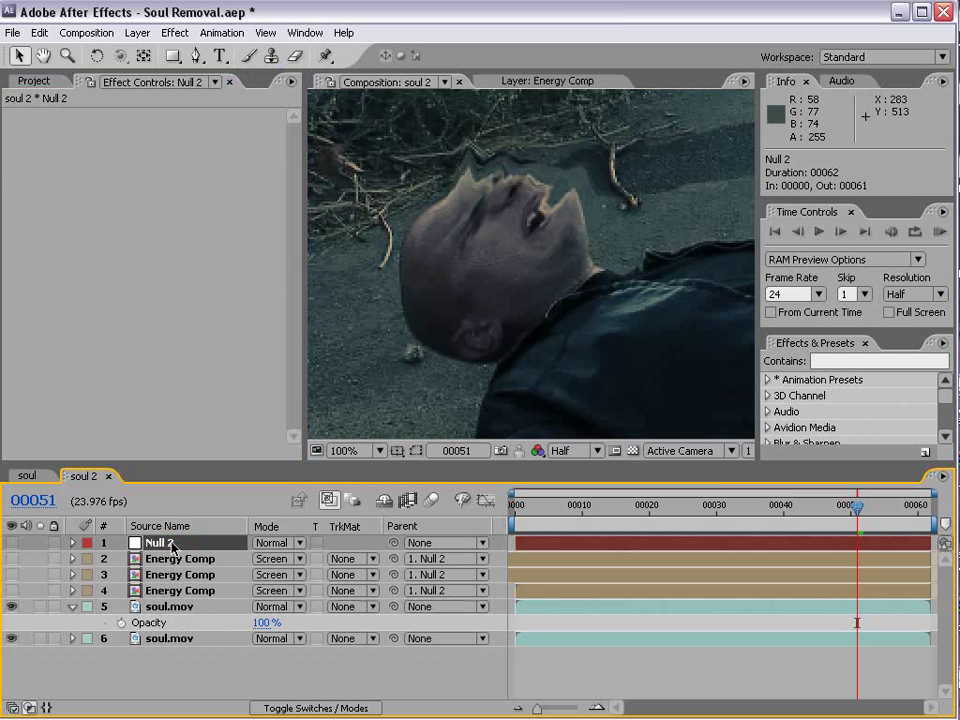
key(p)
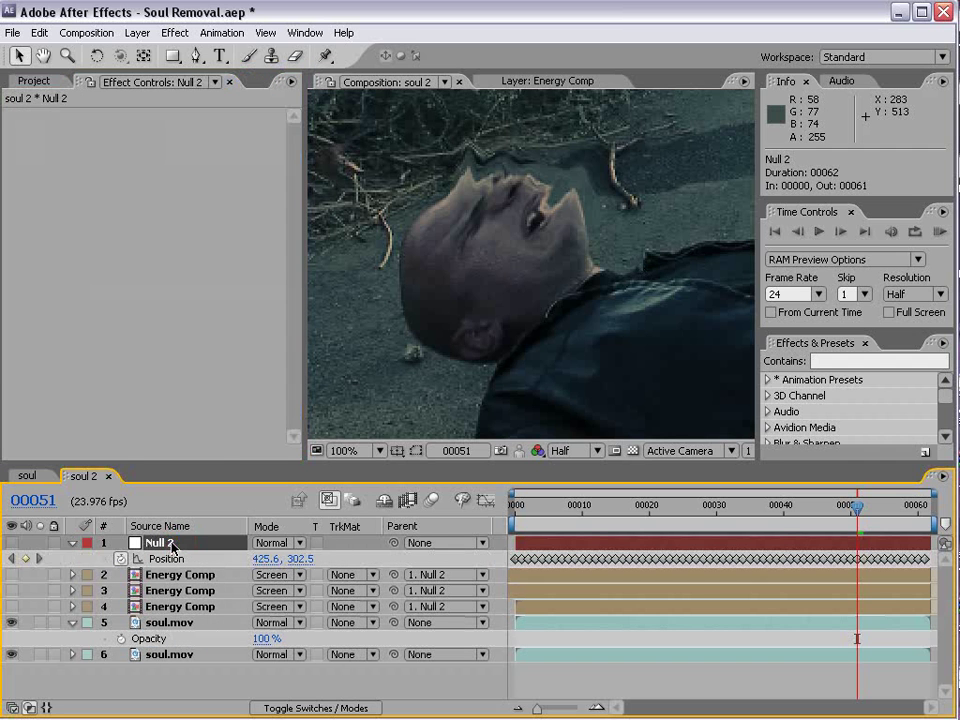
click(168, 622)
key(e)
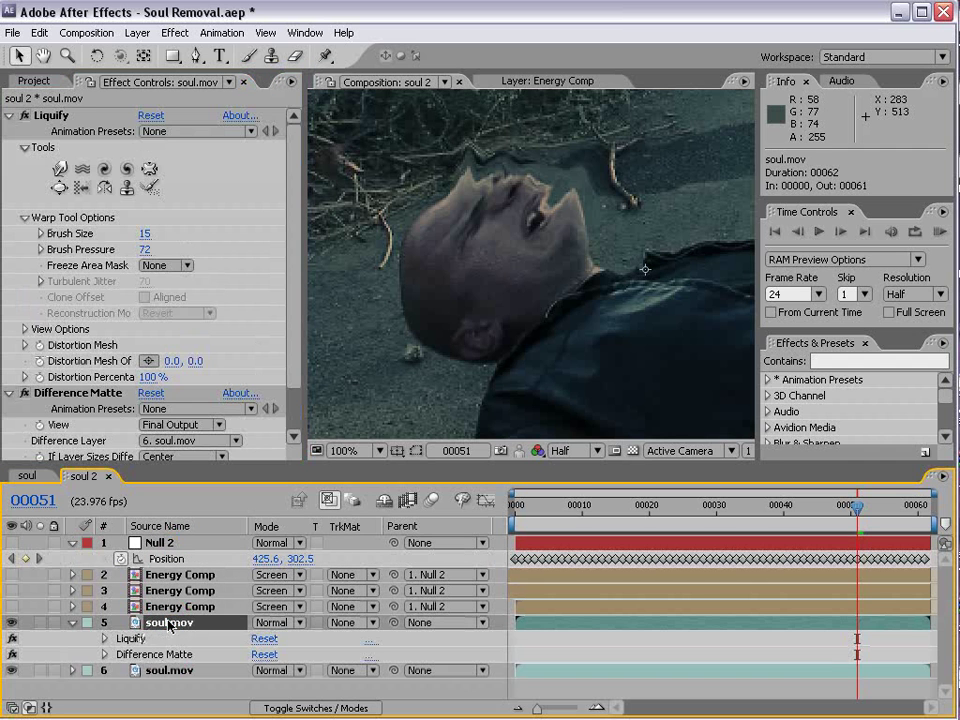
click(104, 638)
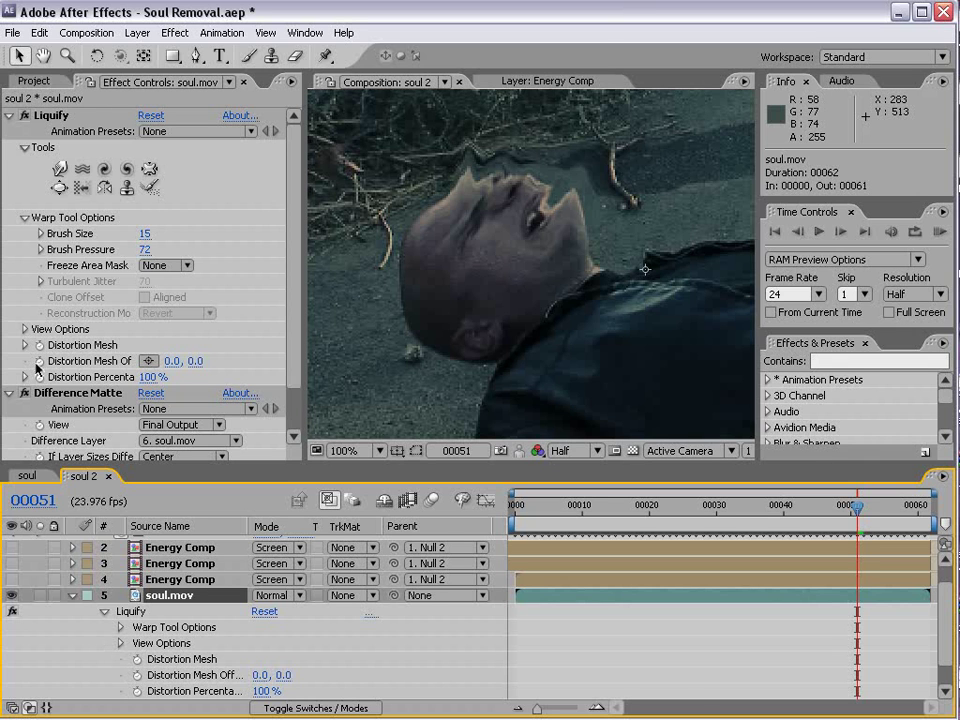
alt+click(40, 361)
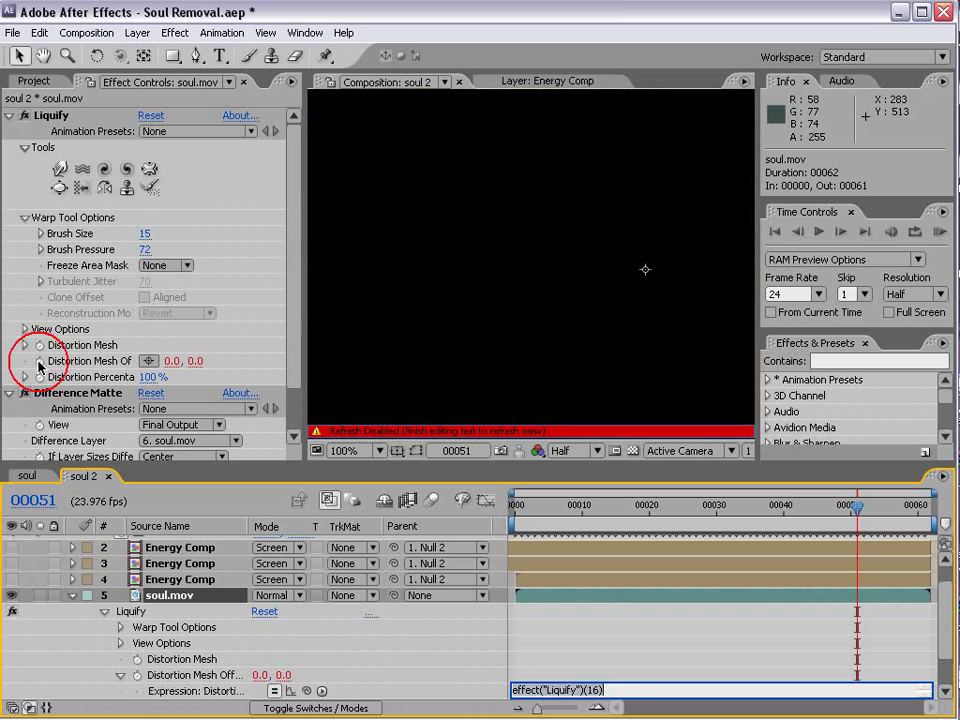
drag(310, 690, 190, 566)
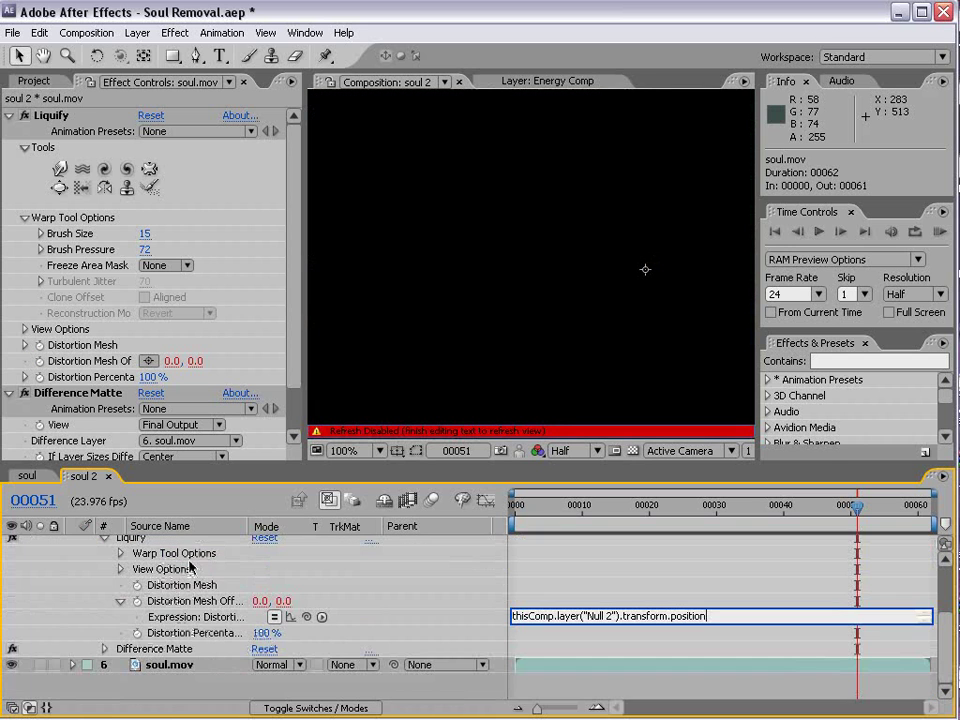
- Subtract [425,302] from Null 2's position in the Distortion Mesh Offset expression
drag(797, 462, 763, 311)
click(706, 566)
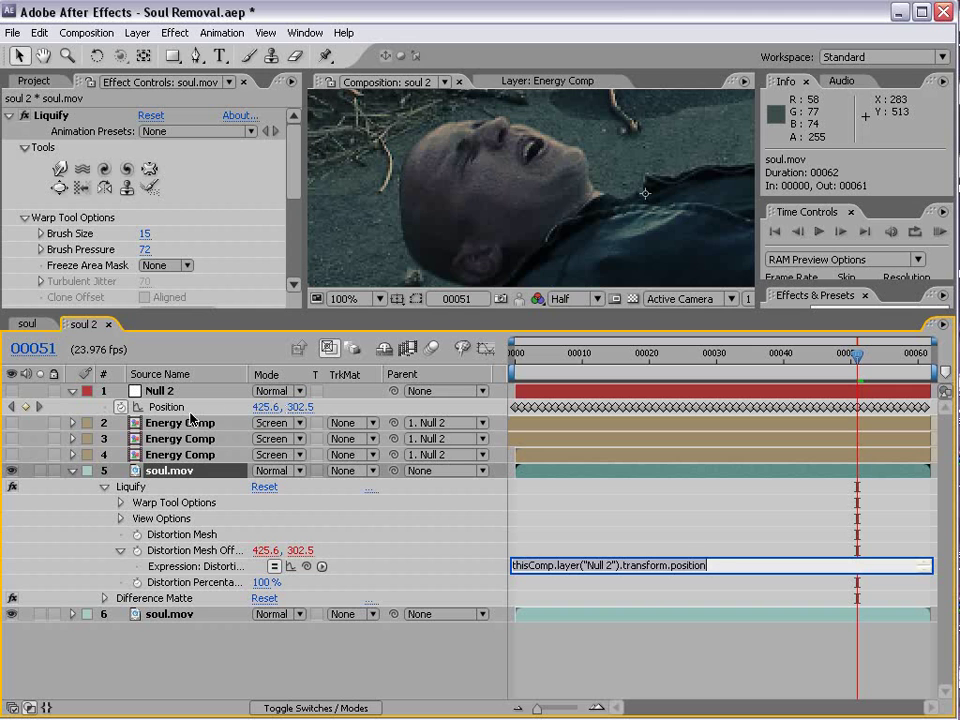
click(715, 566)
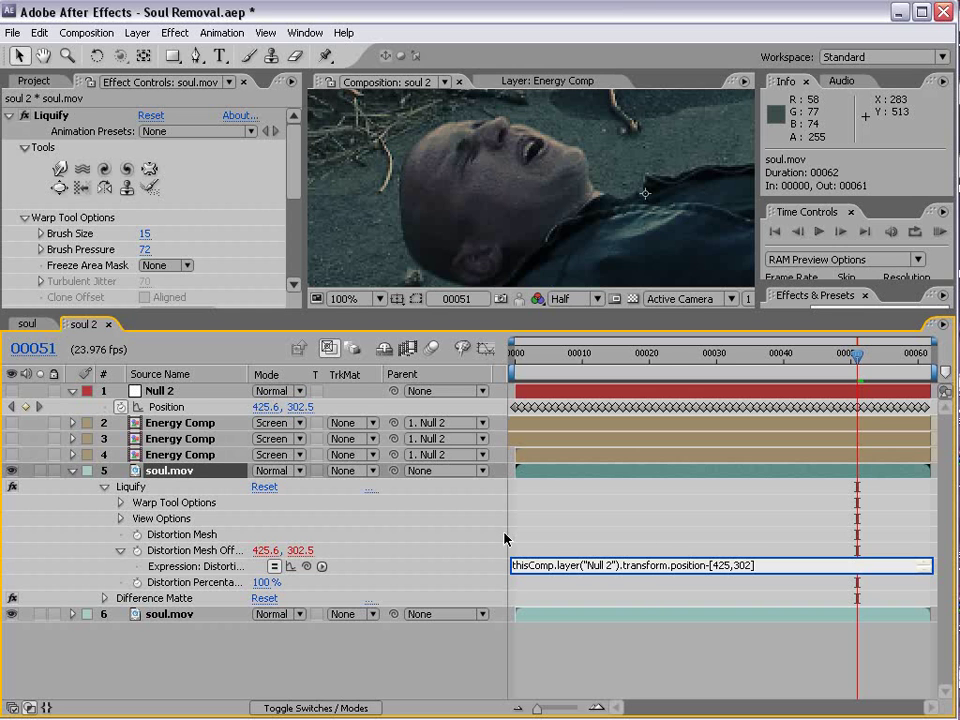
click(647, 548)
- Scrub through the footage with the mesh offset expression disabled and enabled to compare how the warp follows the face
scroll(572, 190, down, 1)
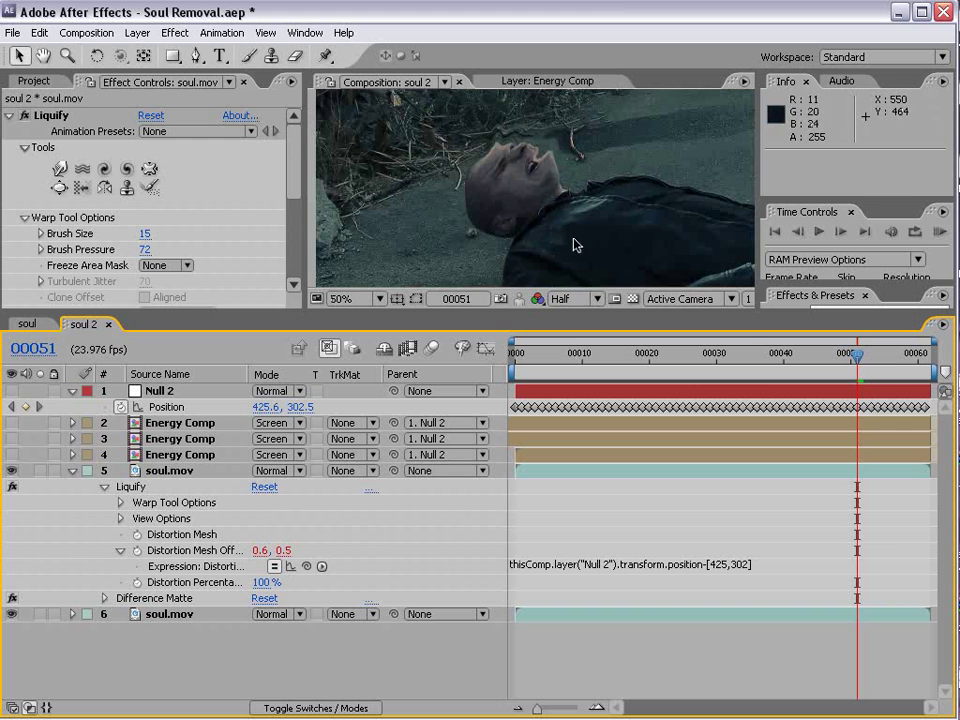
drag(858, 338, 643, 396)
click(525, 203)
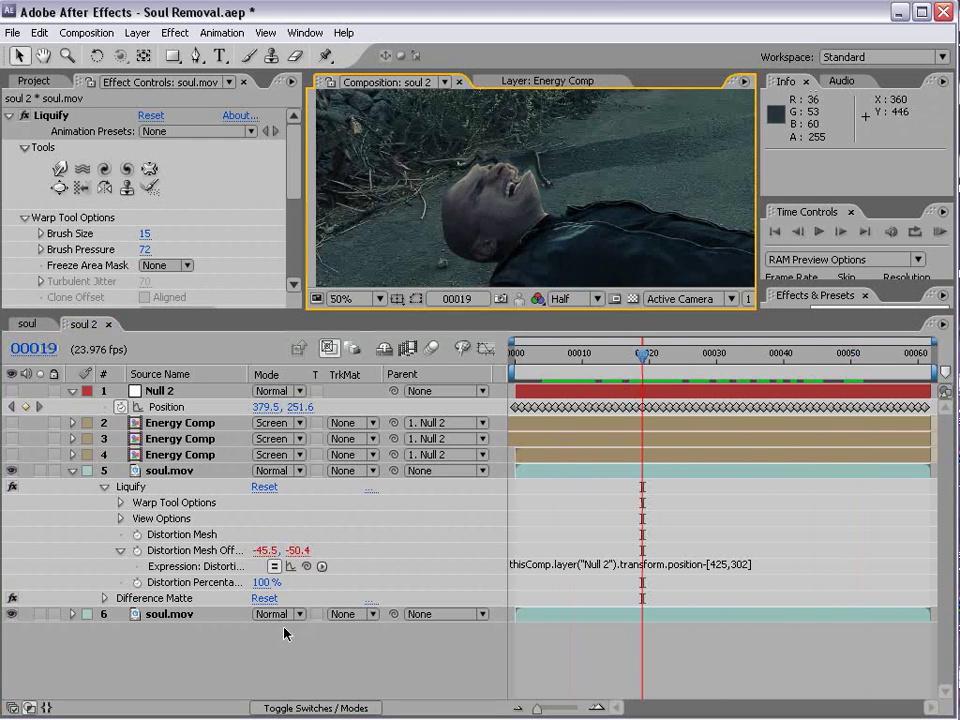
click(275, 566)
drag(646, 355, 823, 398)
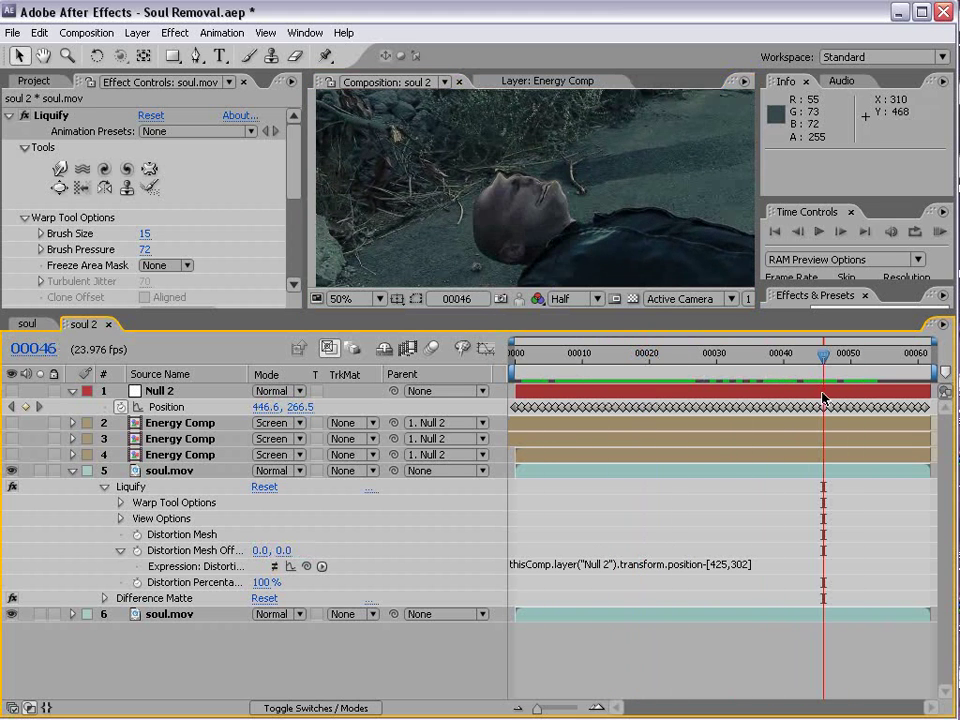
click(275, 566)
drag(426, 313, 426, 402)
drag(776, 452, 596, 443)
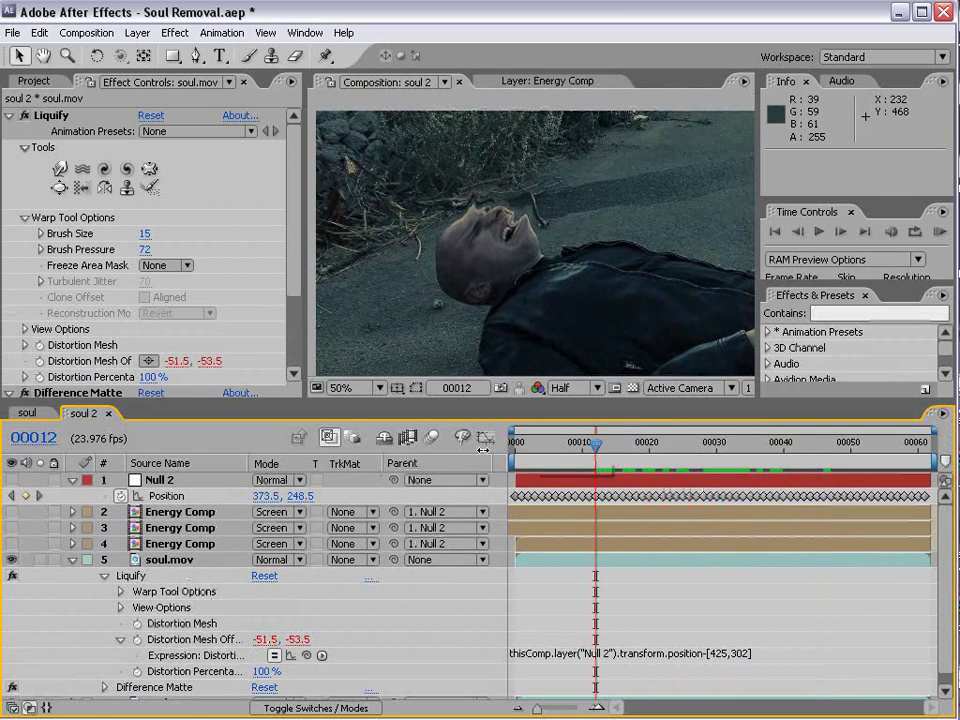
- Set Liquify's Distortion Percentage to 50% and give it the expression wiggle(5,75)
click(296, 317)
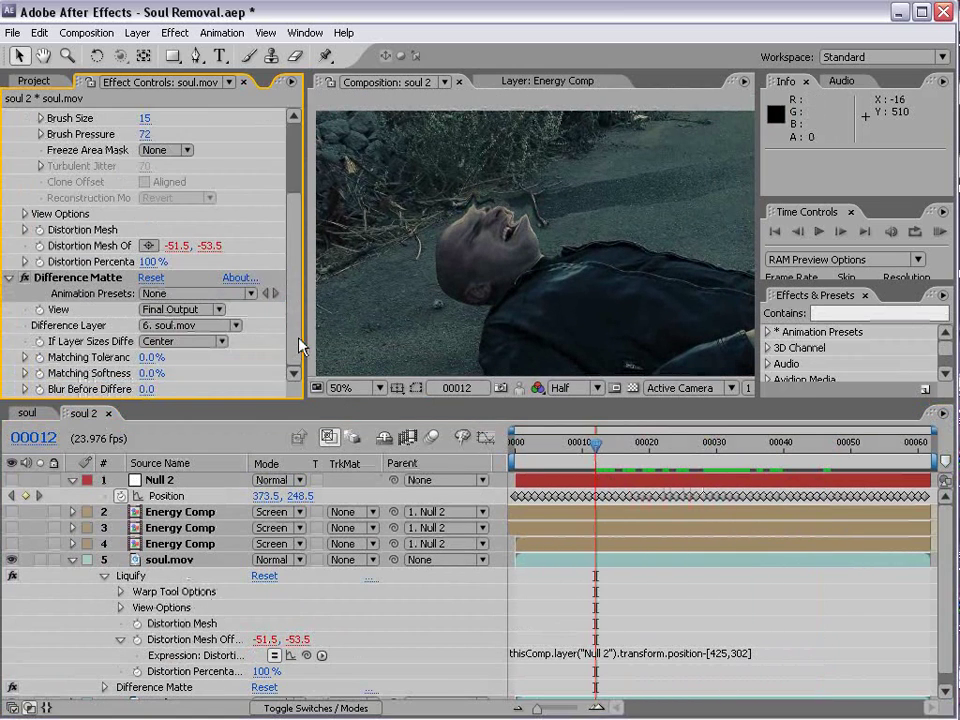
drag(148, 268, 87, 268)
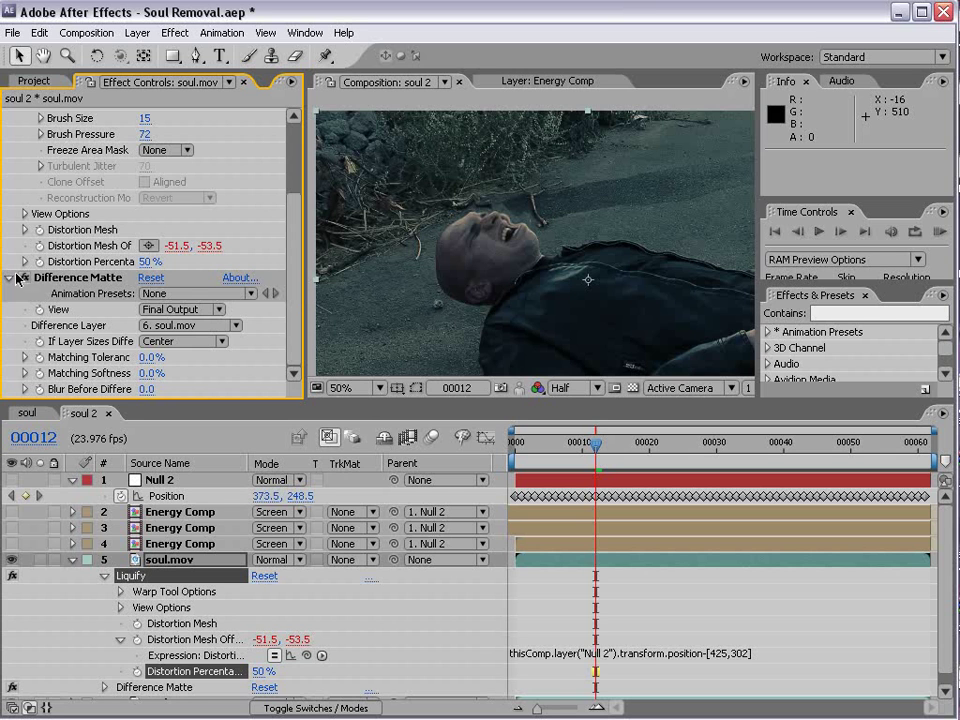
alt+click(40, 262)
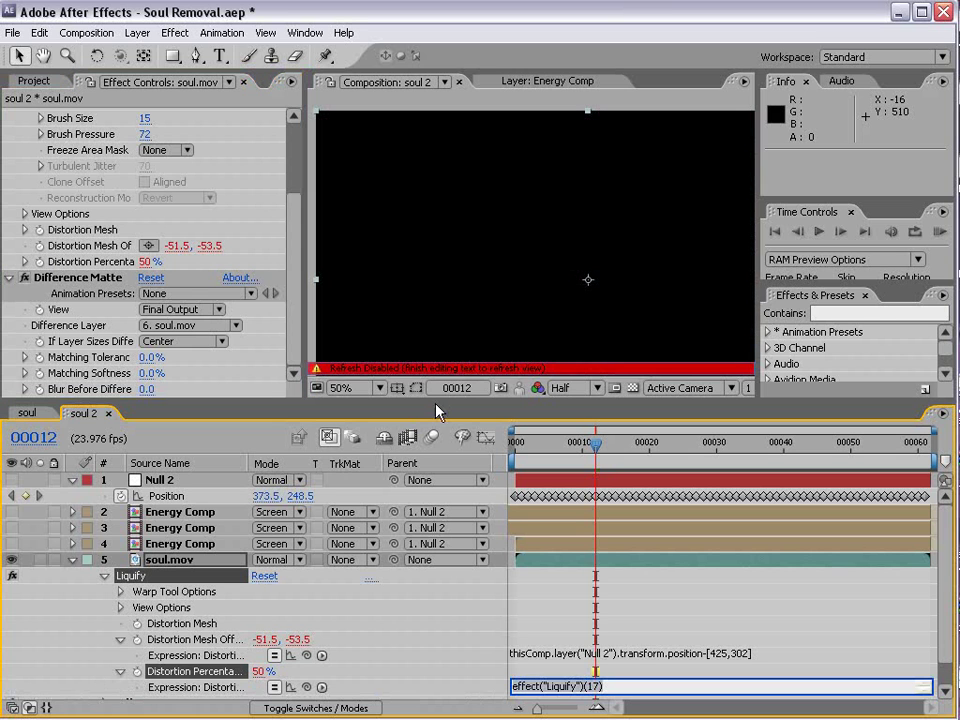
text(wiggle(5,75)
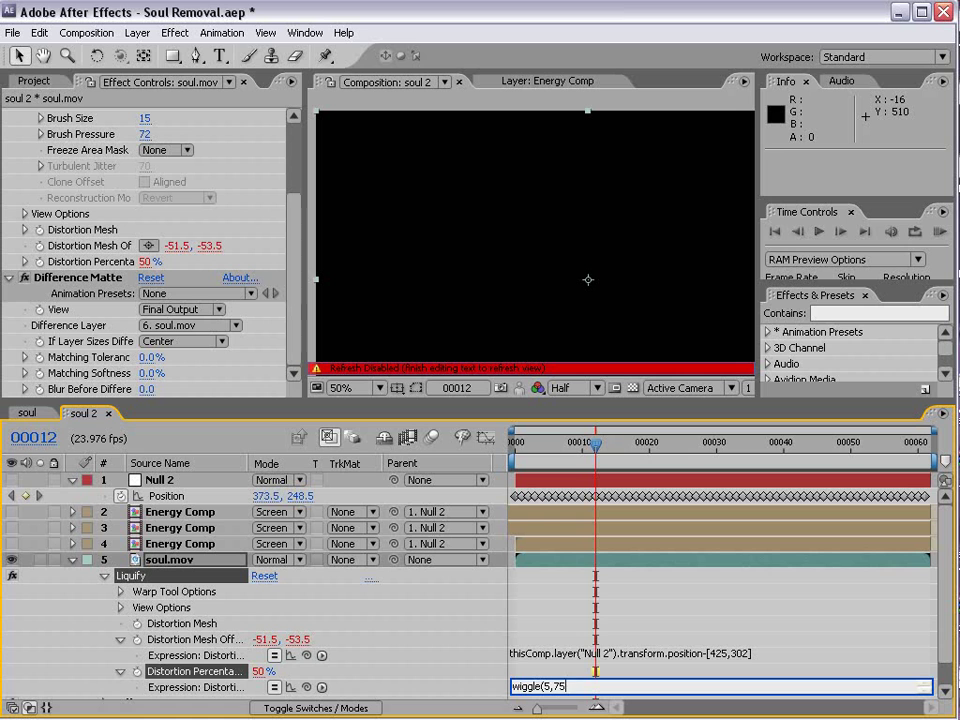
click(160, 262)
text(5,30)
key(Return)
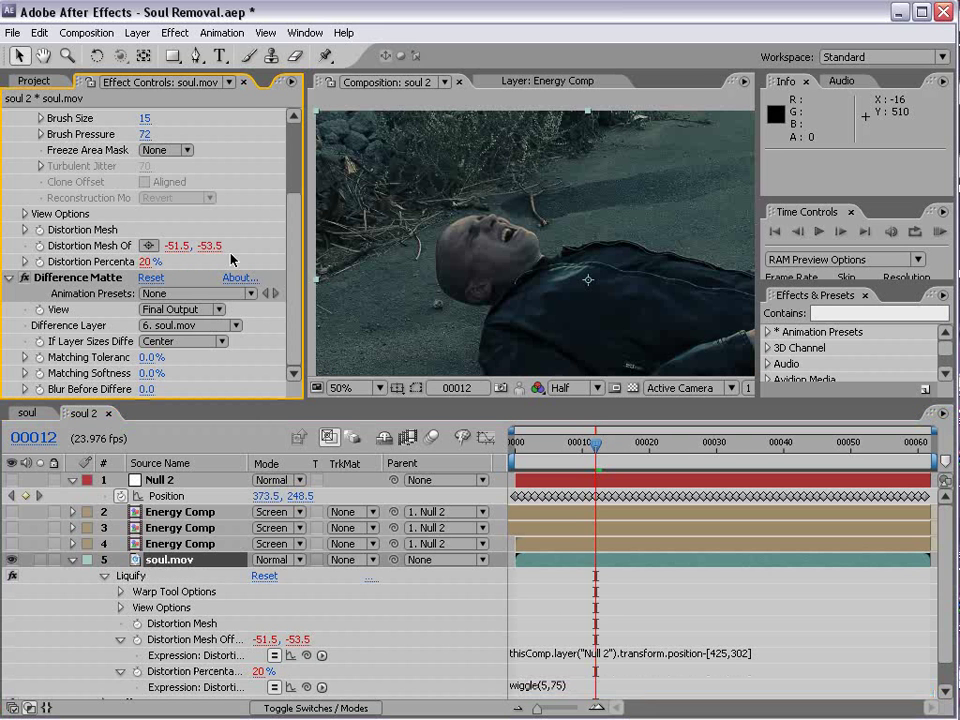
- Change the Distortion Percentage expression to wiggle(4,105) and check the fluctuating warp across the timeline
drag(611, 441, 783, 441)
click(662, 684)
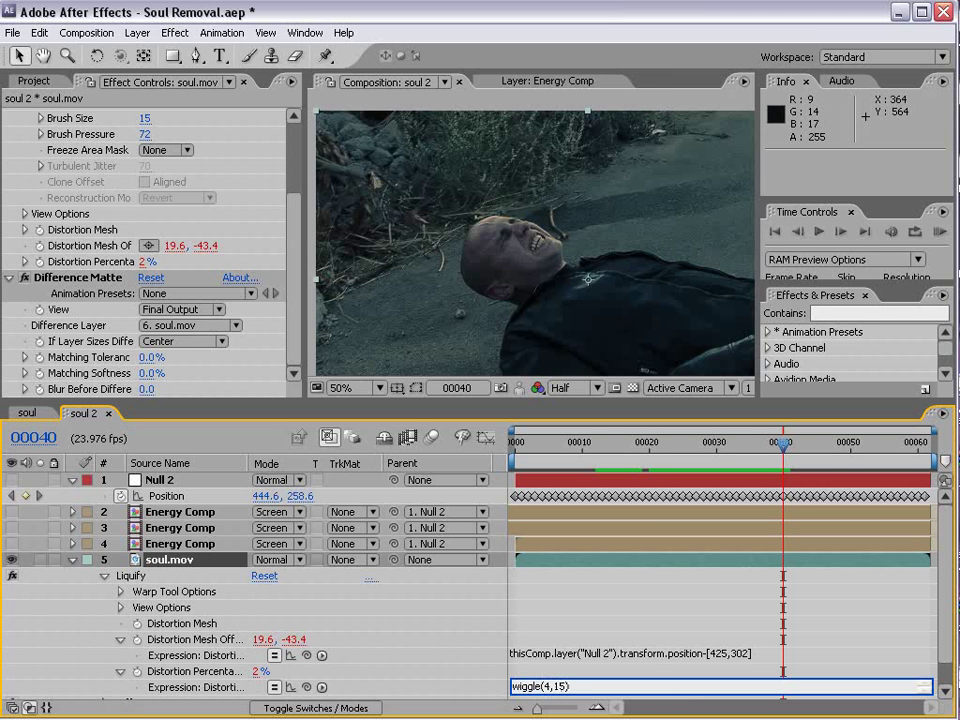
click(793, 493)
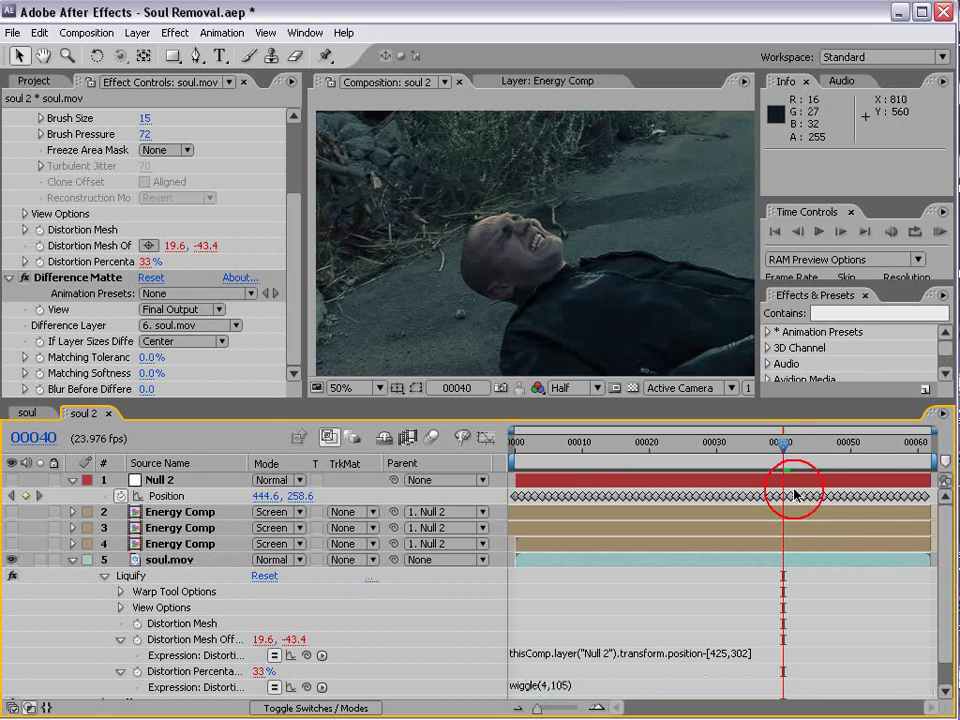
mouse_move(733, 436)
mouse_down()
mouse_move(626, 441)
mouse_move(897, 441)
mouse_up()
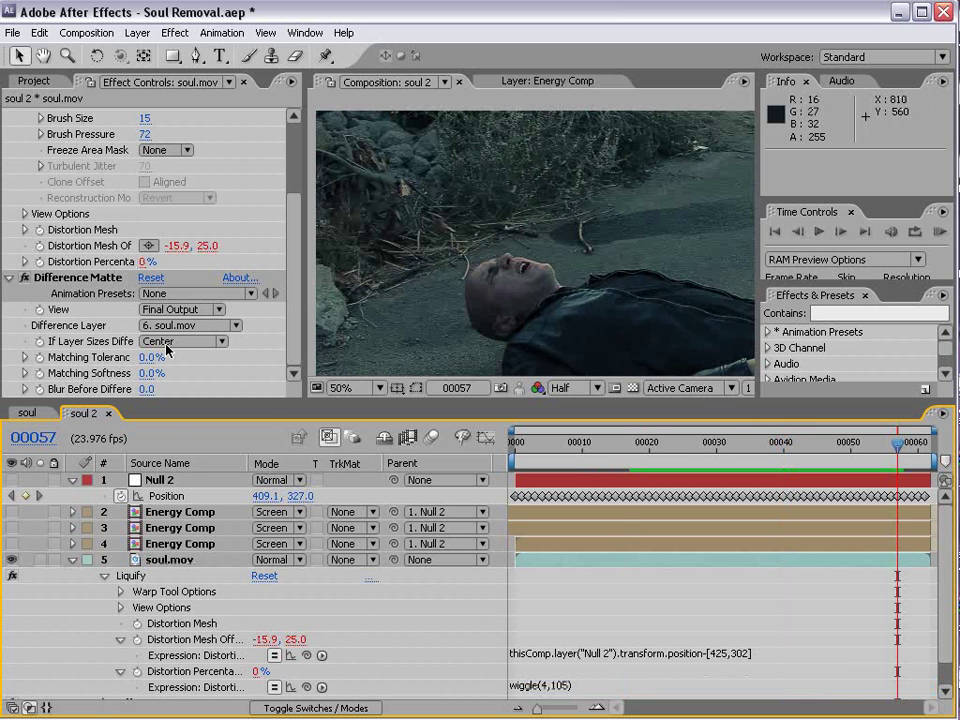
click(148, 262)
key(Return)
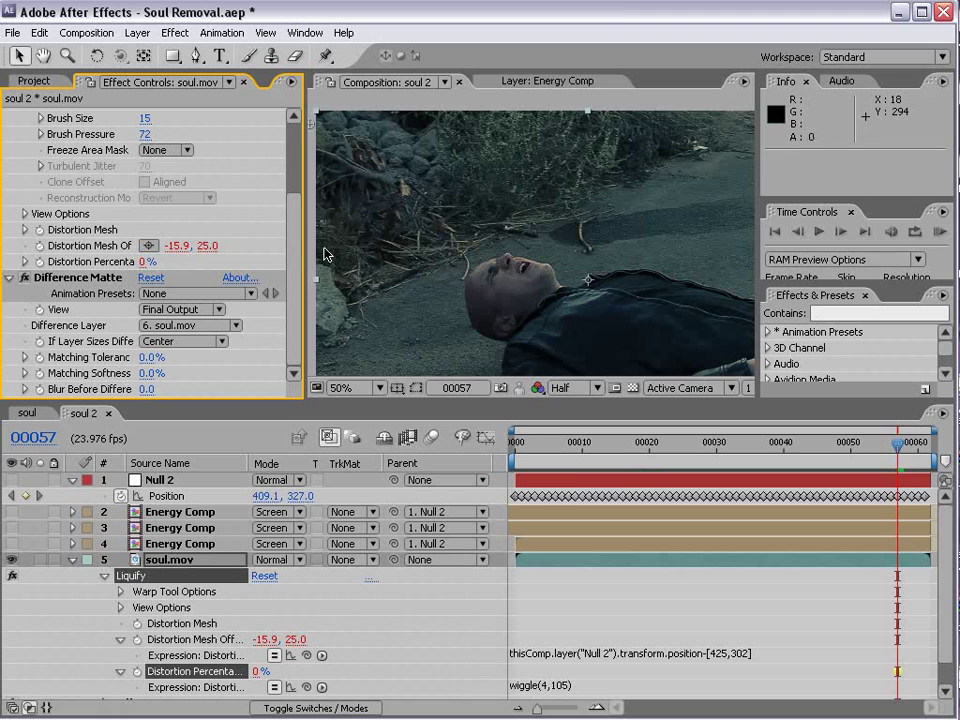
mouse_move(547, 441)
mouse_down()
mouse_move(874, 470)
mouse_move(549, 513)
mouse_up()
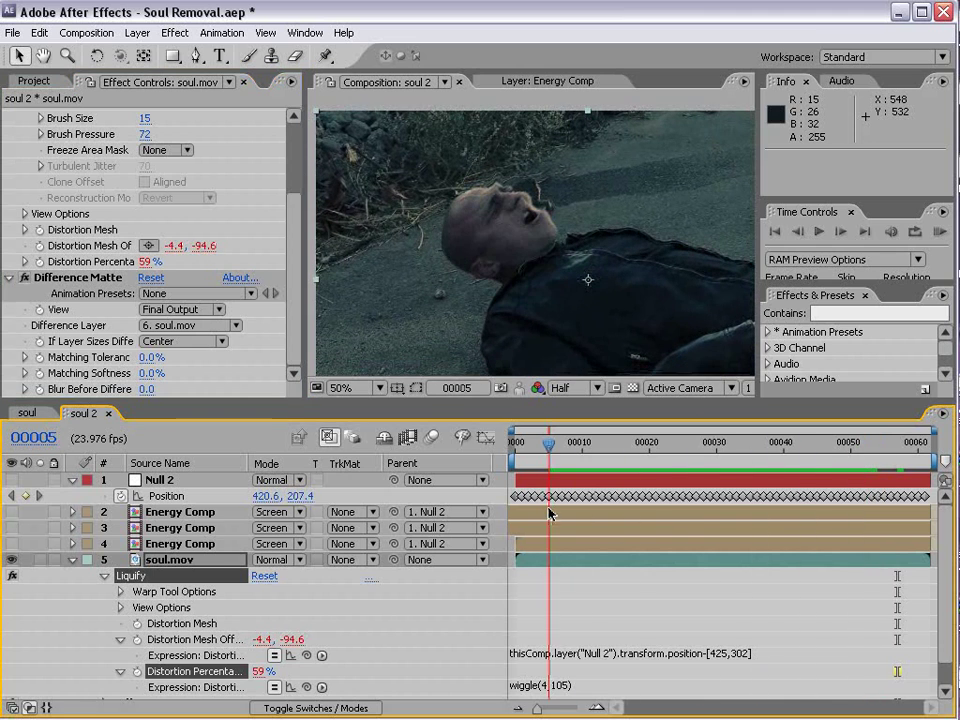
- Link the warped soul.mov copy's Opacity to its Liquify Distortion Percentage with an expression
click(72, 560)
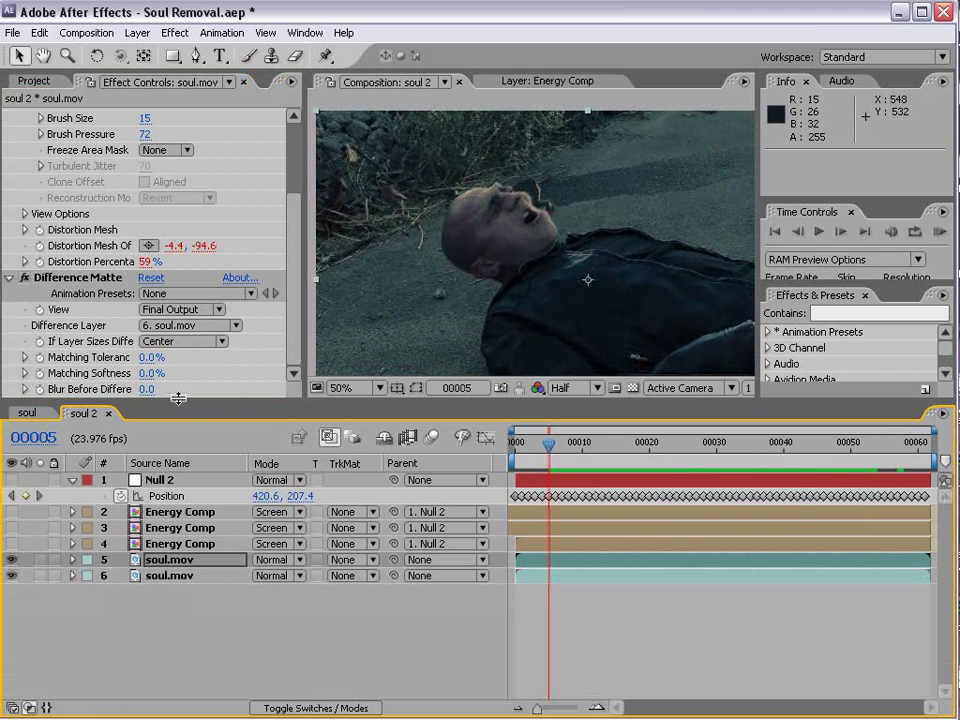
drag(178, 398, 140, 250)
click(168, 490)
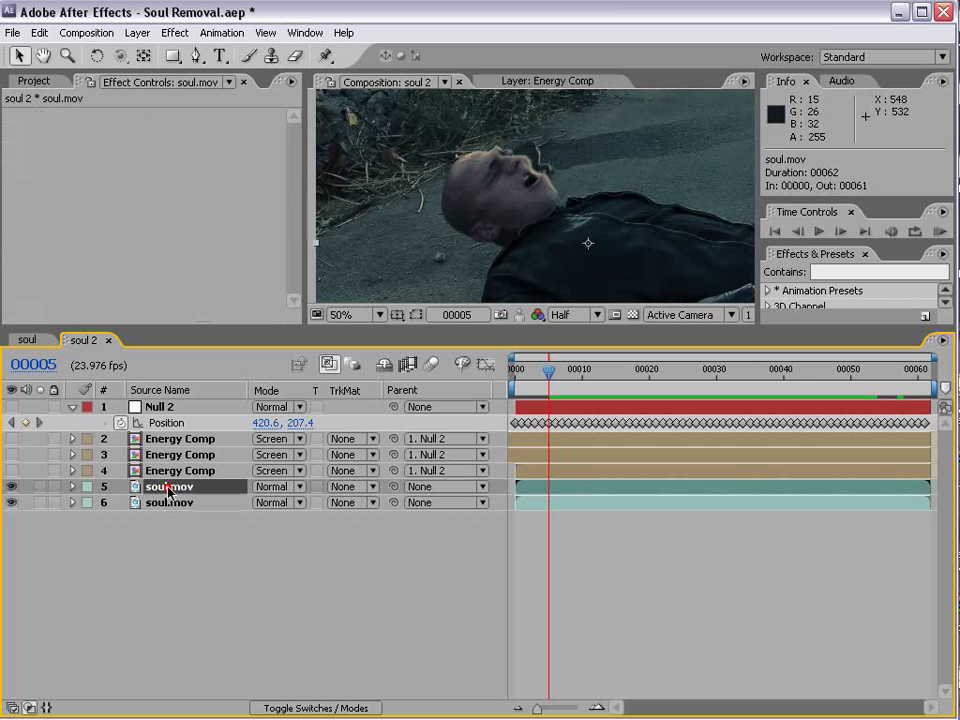
key(t)
key(u)
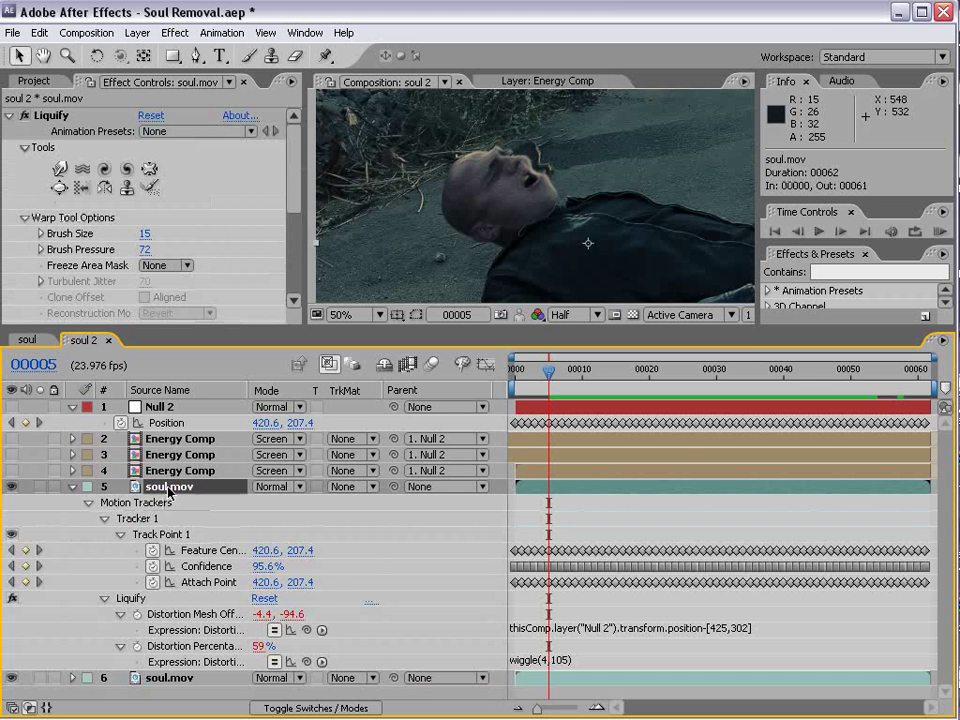
drag(262, 328, 262, 284)
key(shift+t)
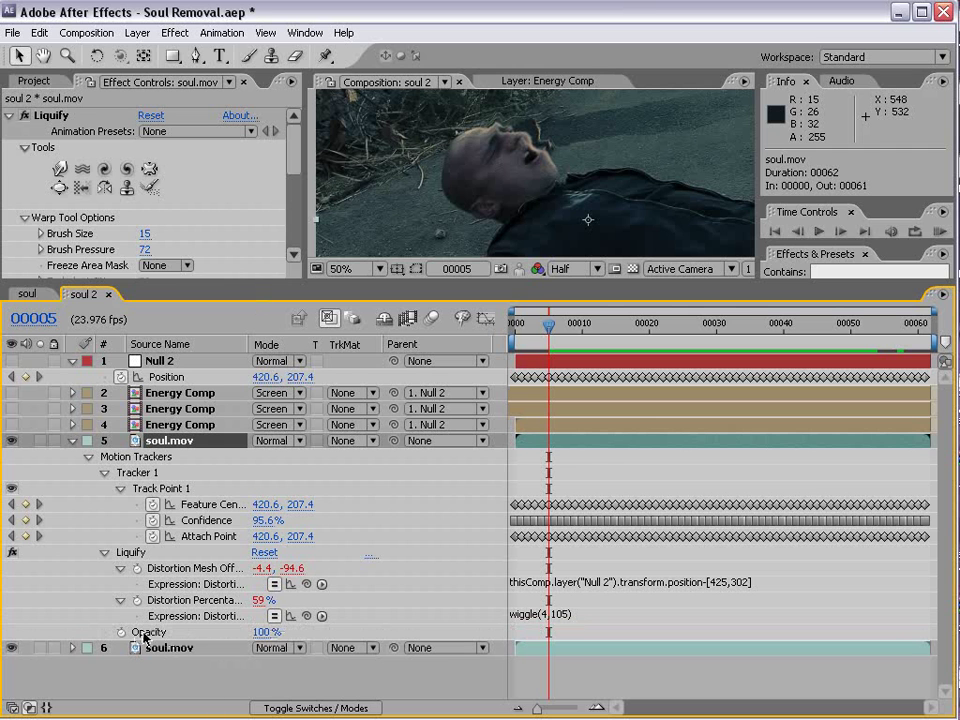
alt+click(119, 632)
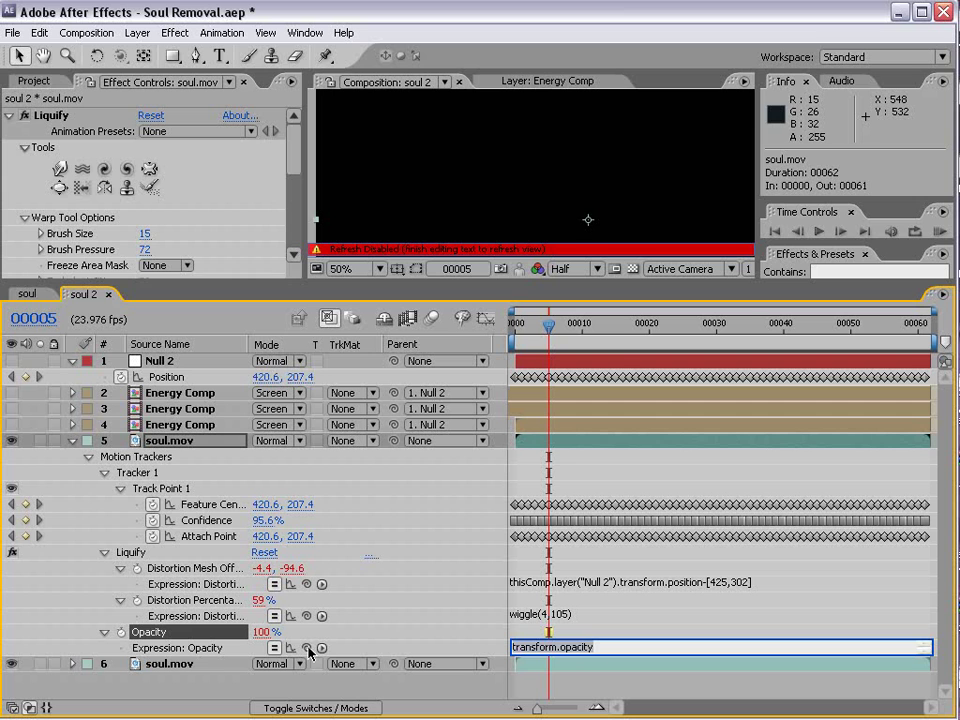
mouse_move(308, 648)
mouse_down()
mouse_move(390, 622)
mouse_move(260, 628)
mouse_move(205, 604)
mouse_up()
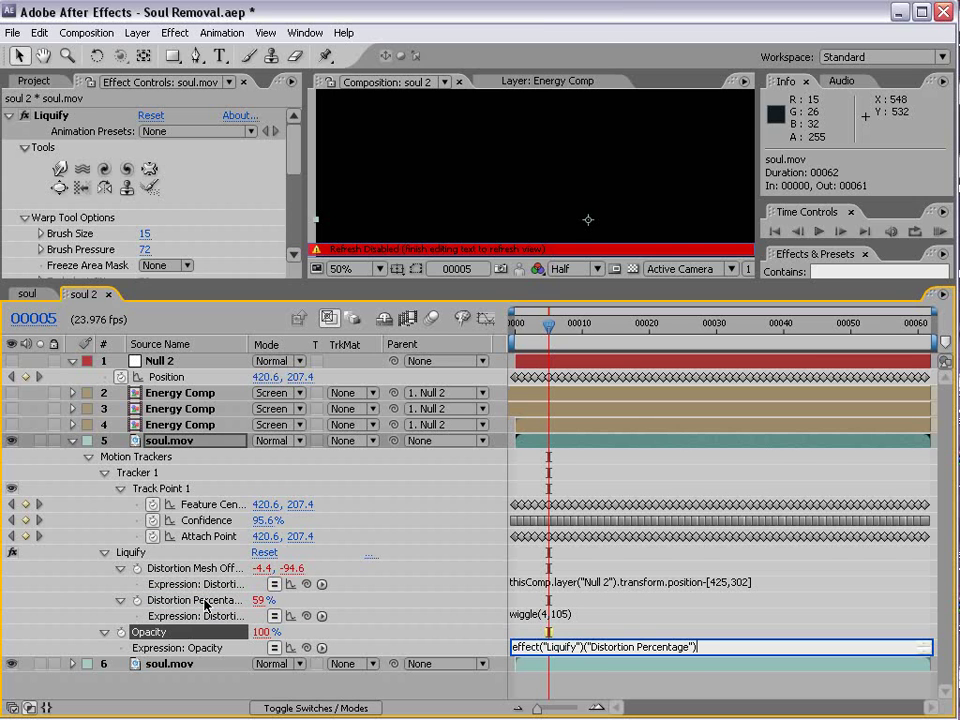
click(680, 634)
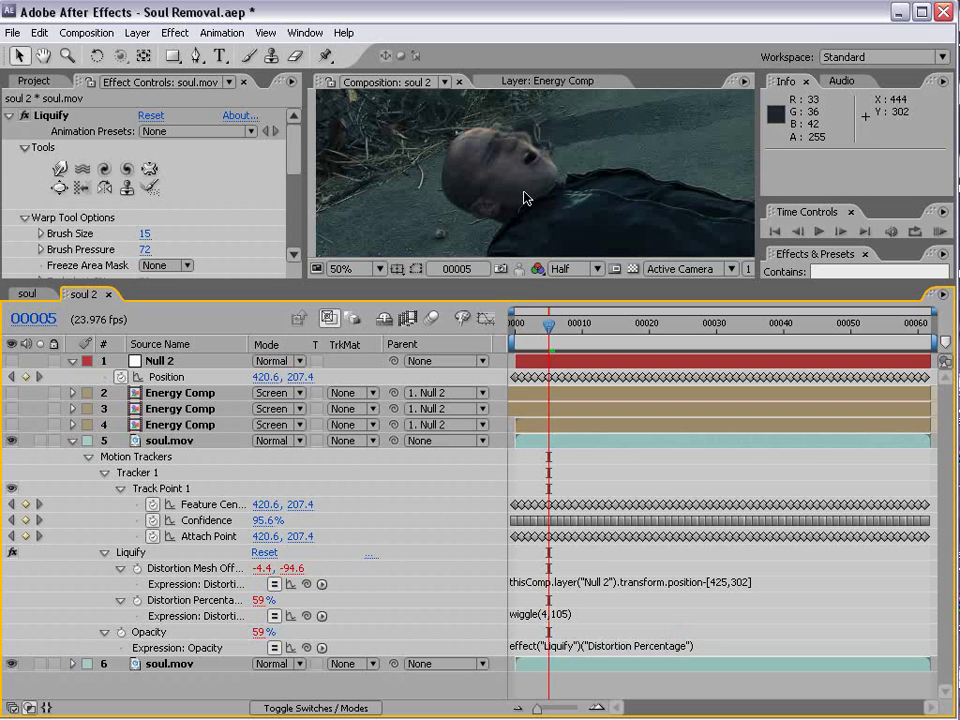
- Examine the warped face up close at several frames to check the linked opacity and distortion
click(556, 327)
drag(556, 327, 571, 325)
scroll(493, 161, up, 2)
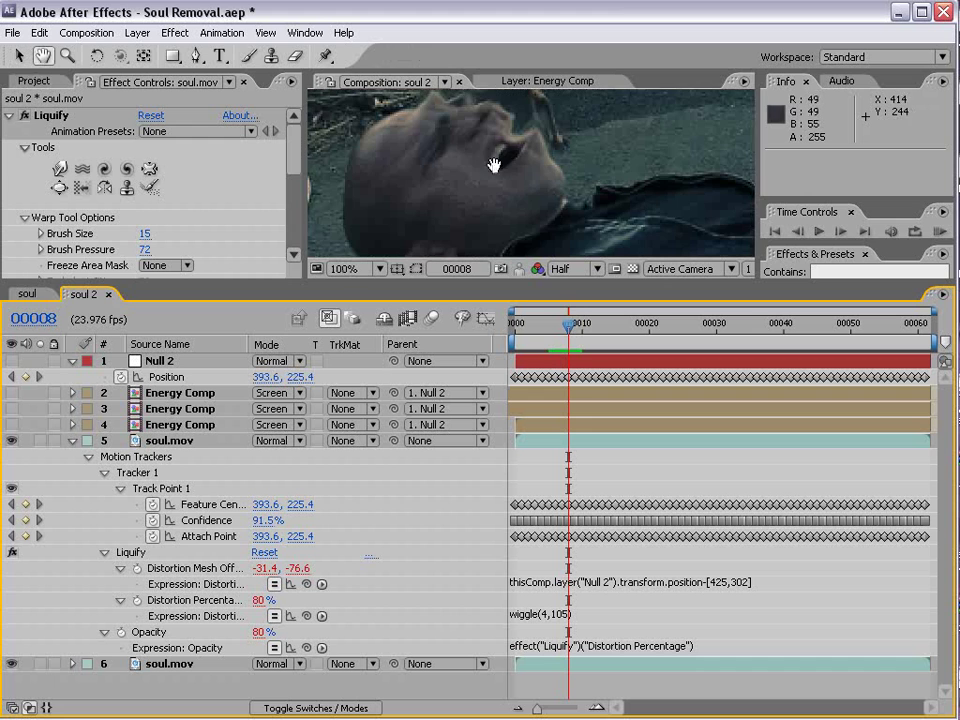
drag(571, 331, 736, 369)
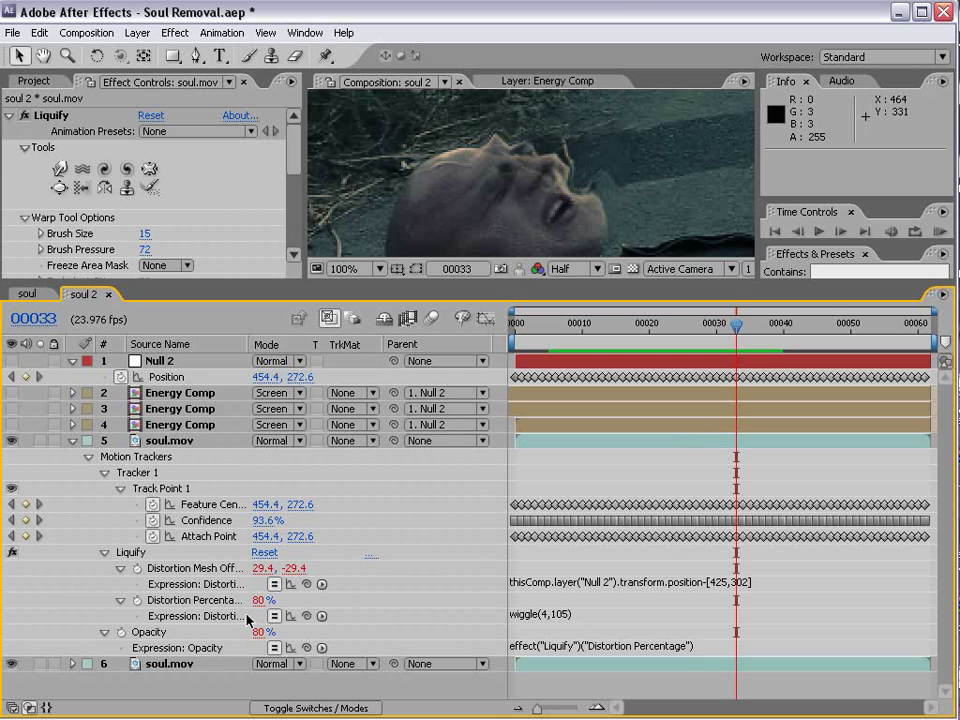
click(615, 647)
- Collapse the properties of the warped soul.mov copy and Null 2, and enlarge the composition view for previewing
click(130, 441)
click(71, 440)
click(73, 362)
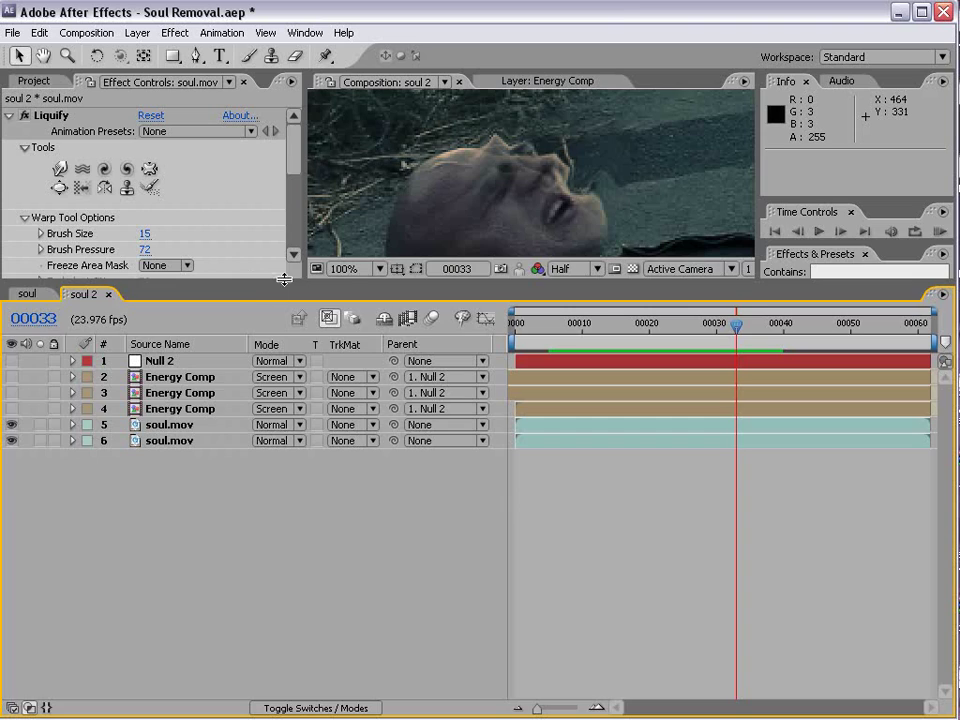
drag(284, 280, 276, 394)
drag(305, 296, 246, 296)
scroll(600, 325, down, 1)
key(space)
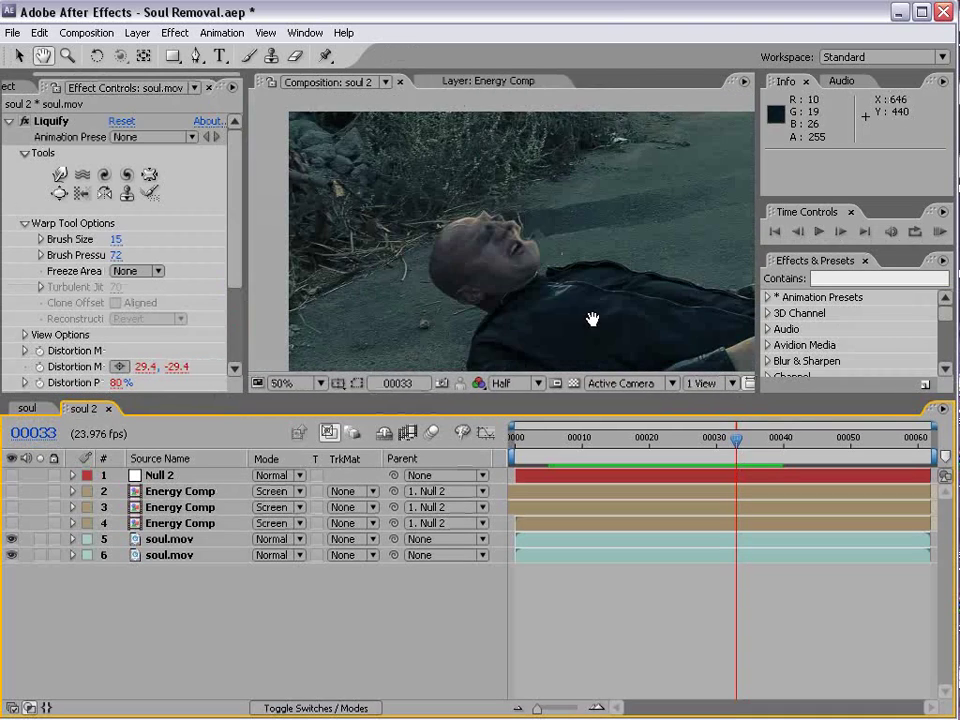
- Turn the three Energy Comp layers back on and check the combined effect across the timeline
drag(592, 319, 540, 272)
drag(737, 440, 534, 461)
drag(12, 523, 12, 491)
drag(559, 399, 557, 456)
key(h)
drag(516, 246, 508, 278)
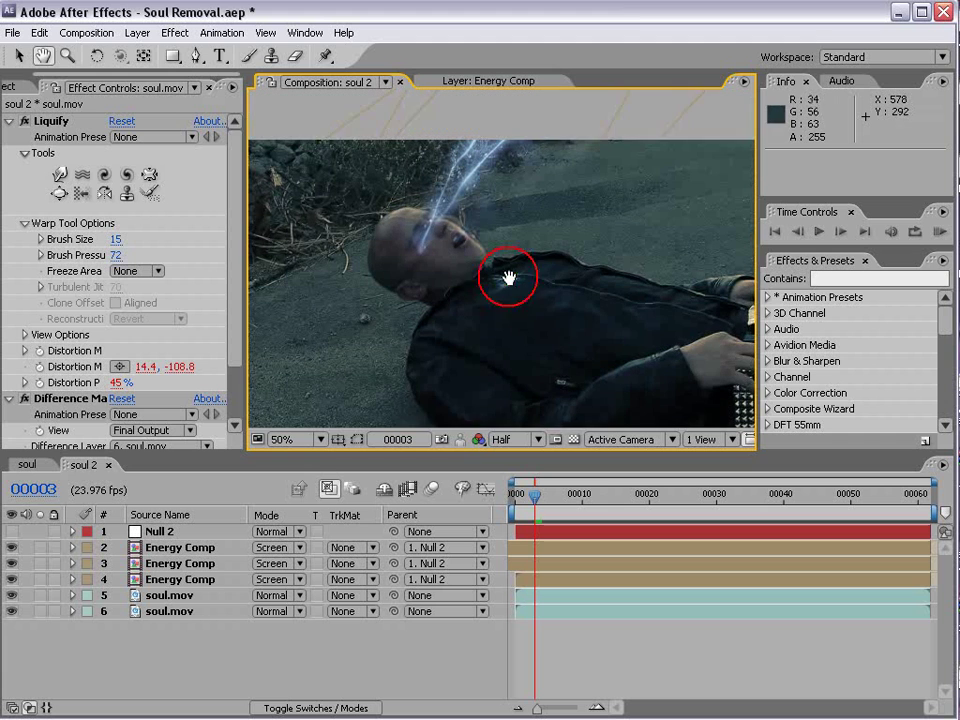
key(v)
drag(535, 494, 716, 500)
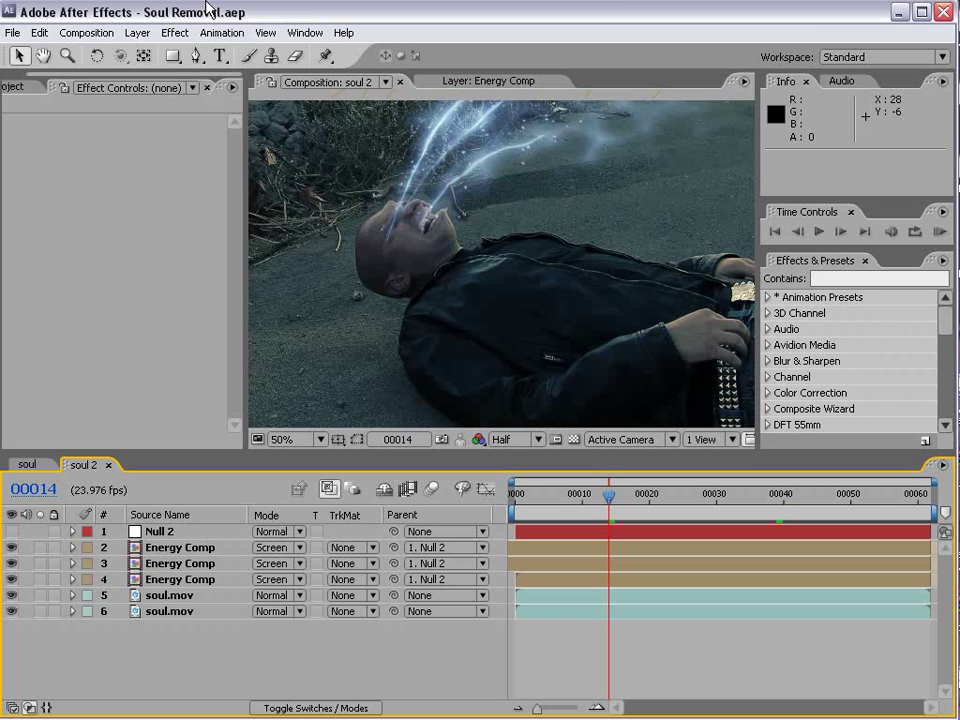
- Add an adjustment layer above all layers, apply Curves to it and raise the RGB curve to brighten the shot
click(137, 33)
mouse_move(190, 52)
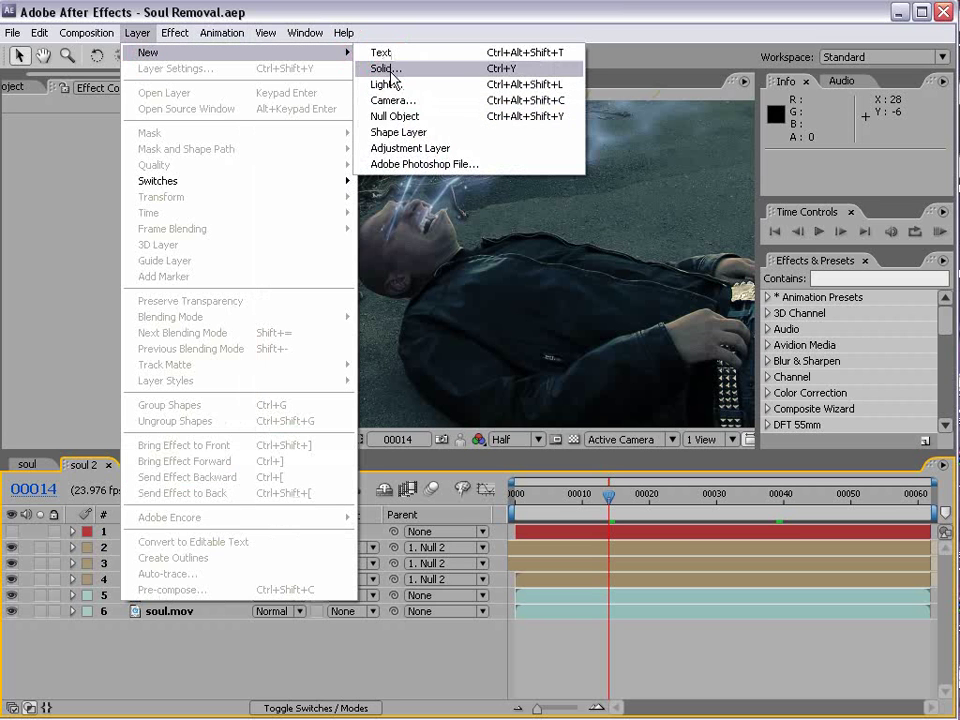
click(405, 148)
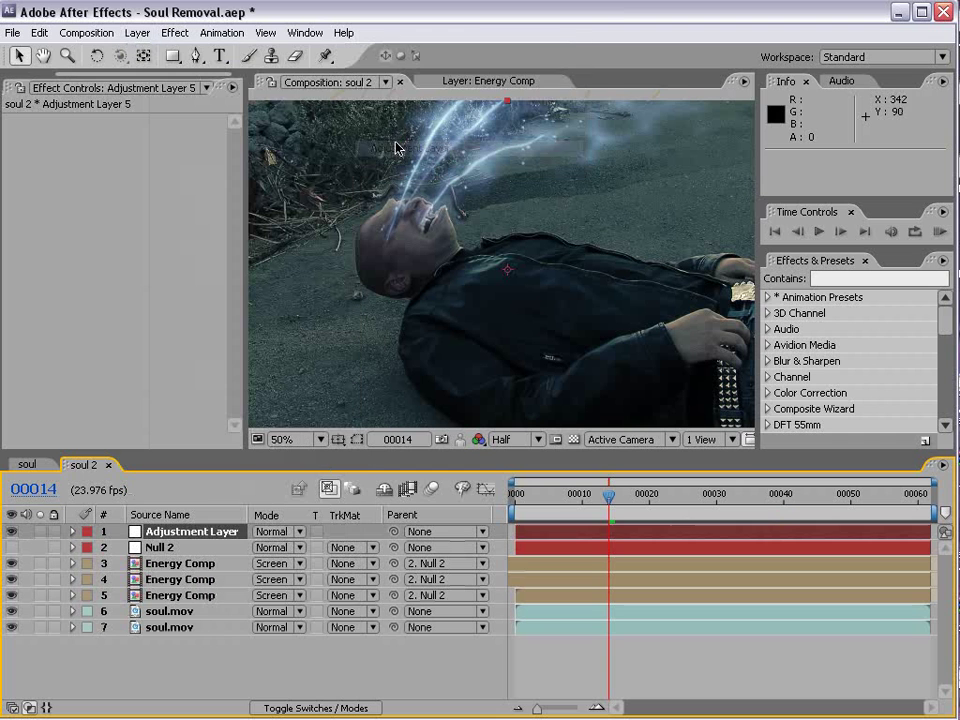
click(184, 32)
mouse_move(218, 188)
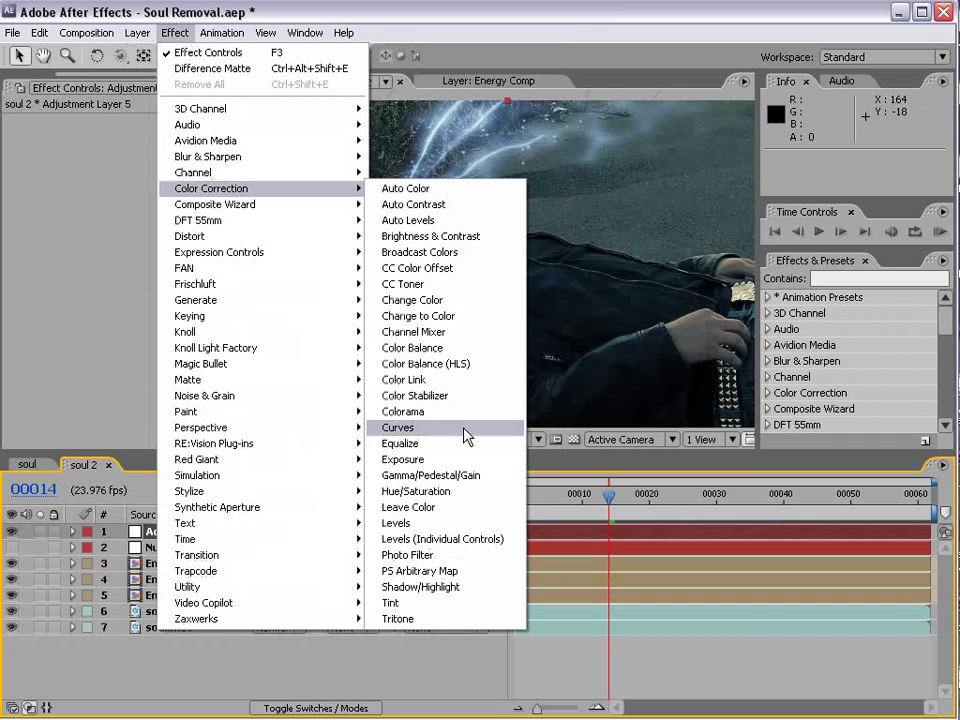
click(467, 436)
drag(93, 200, 100, 245)
- Warm the adjustment layer's colors by raising the Red curve and slightly lowering the Blue curve
click(137, 152)
click(145, 170)
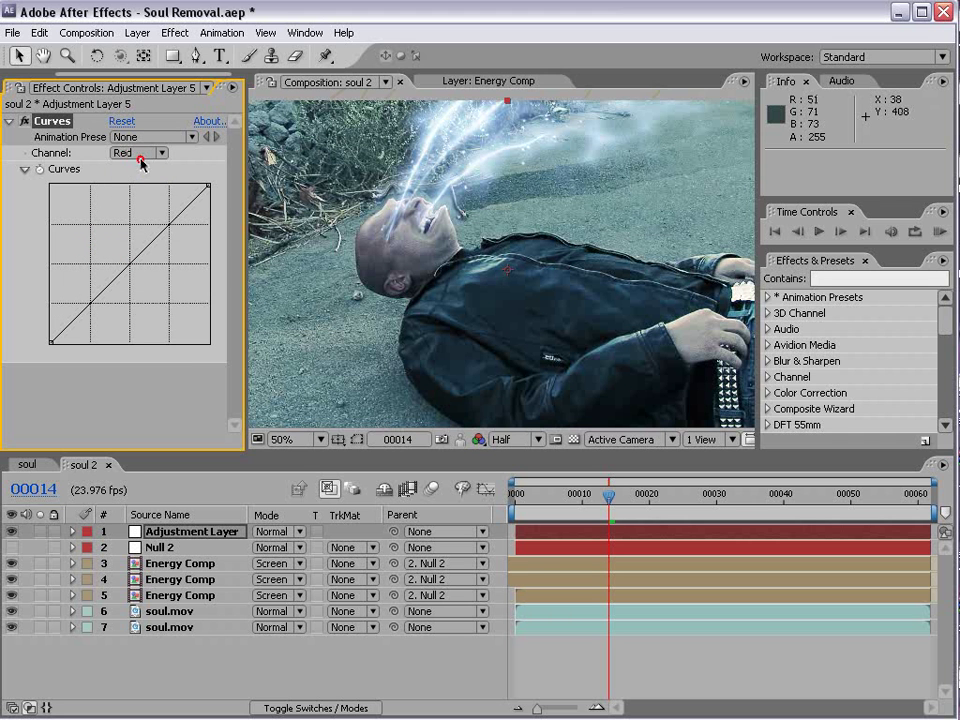
click(146, 152)
click(147, 153)
mouse_move(141, 254)
mouse_down()
mouse_move(120, 242)
mouse_move(146, 261)
mouse_up()
click(137, 152)
click(140, 184)
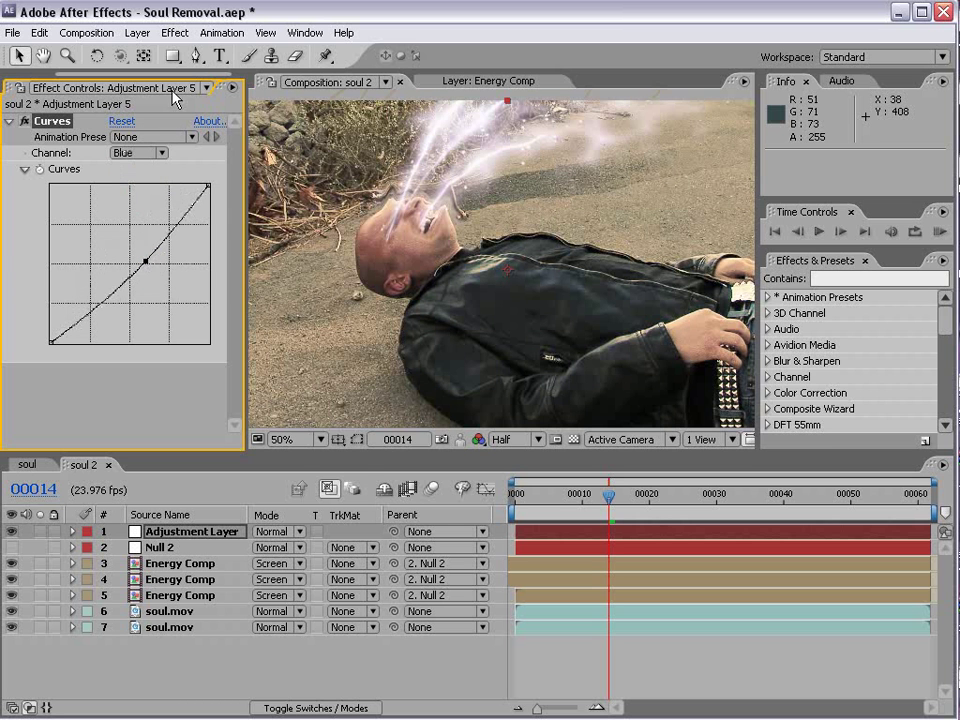
- Add a Glow to the adjustment layer with threshold 82.4%, radius 62 and intensity 0.2
click(175, 32)
mouse_move(240, 492)
click(430, 672)
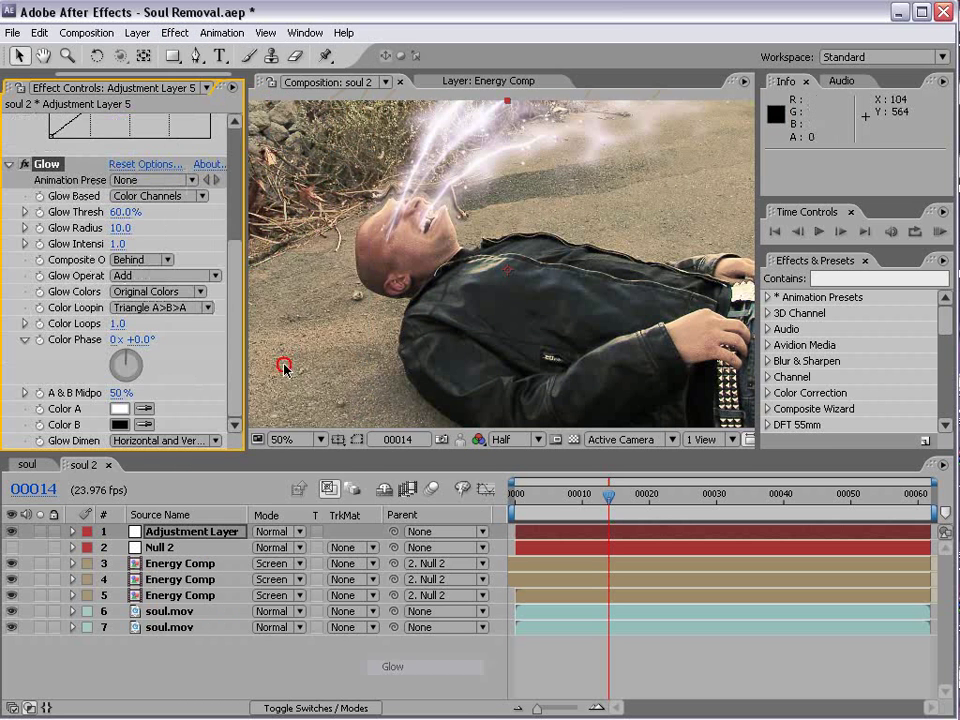
drag(123, 212, 14, 253)
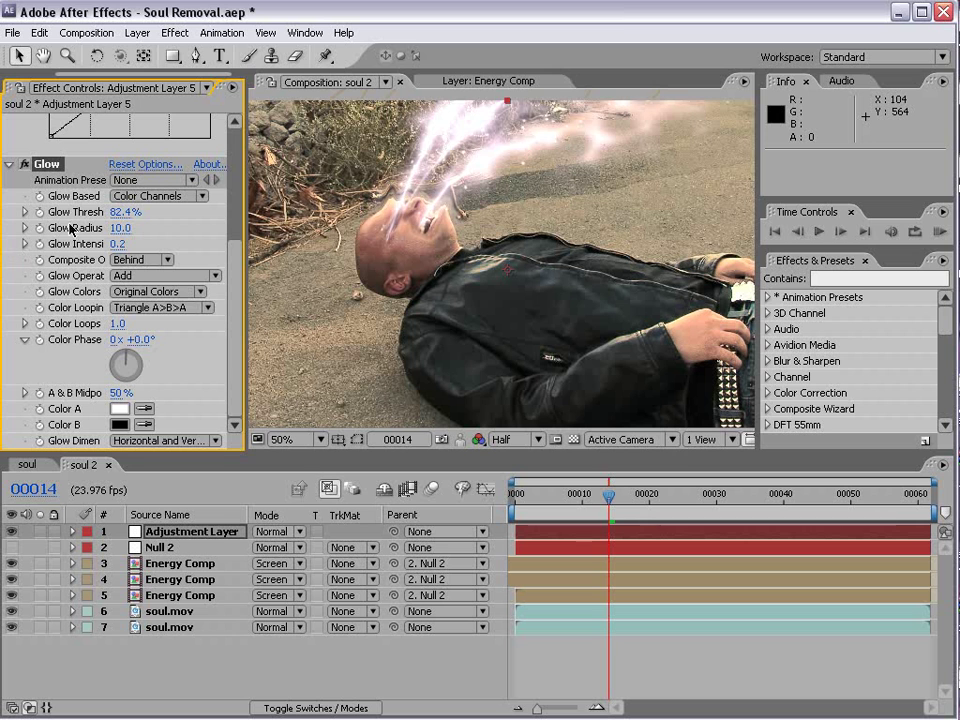
drag(118, 230, 641, 500)
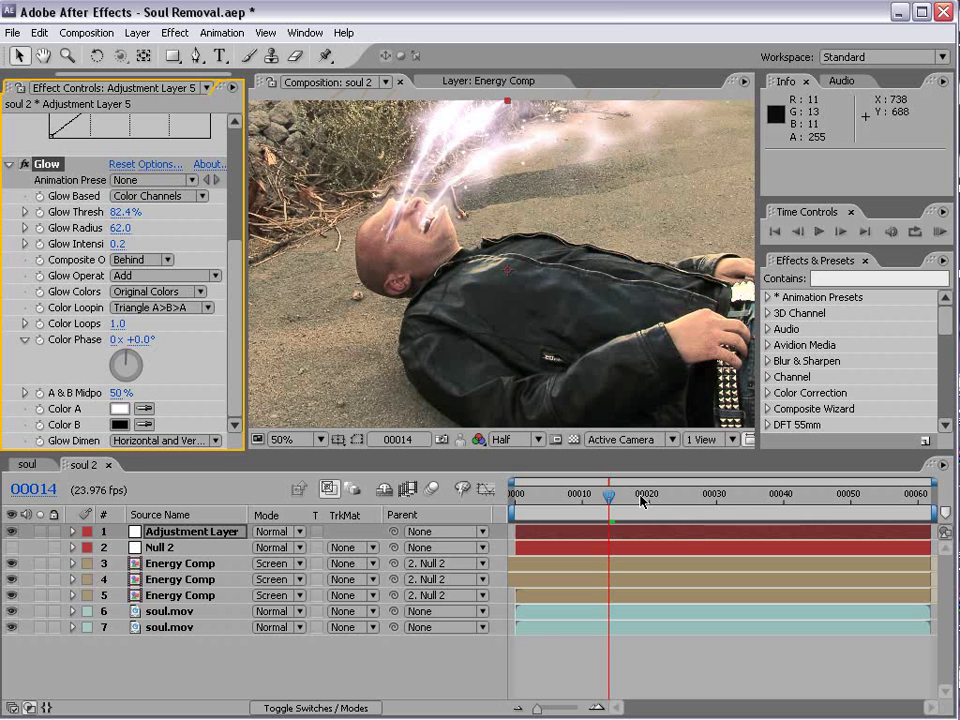
- Set the adjustment layer's Opacity to 0%
click(631, 650)
click(161, 537)
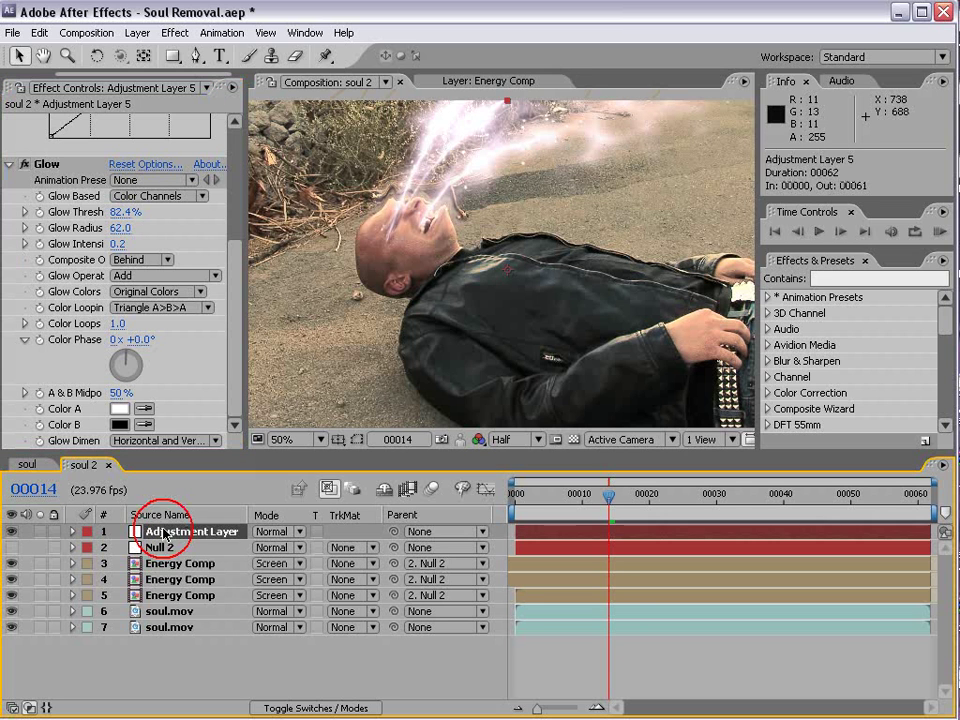
key(t)
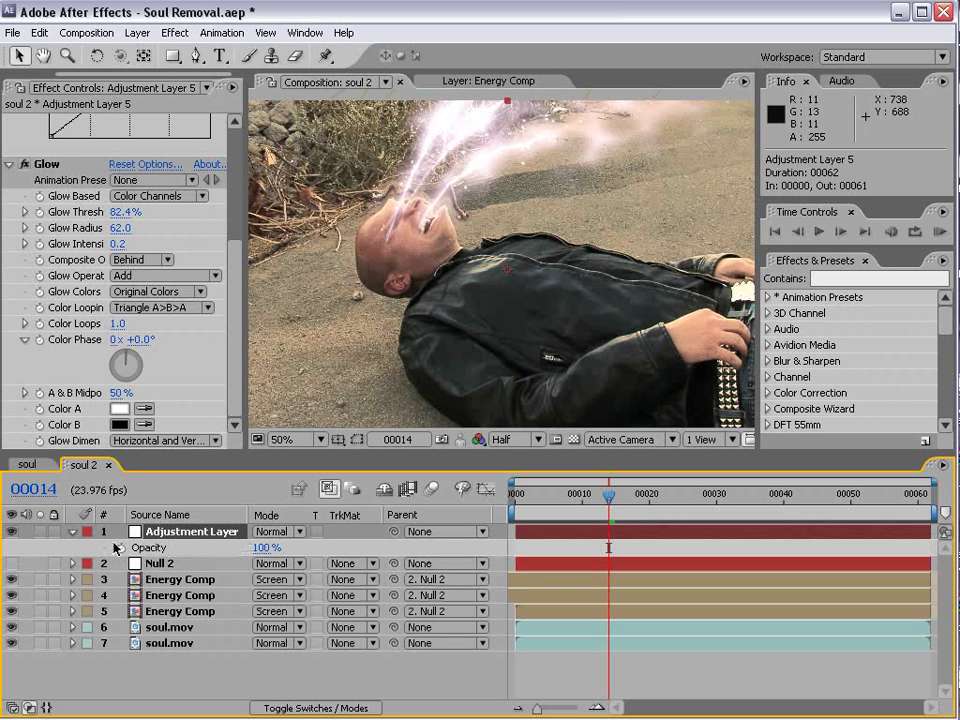
click(262, 548)
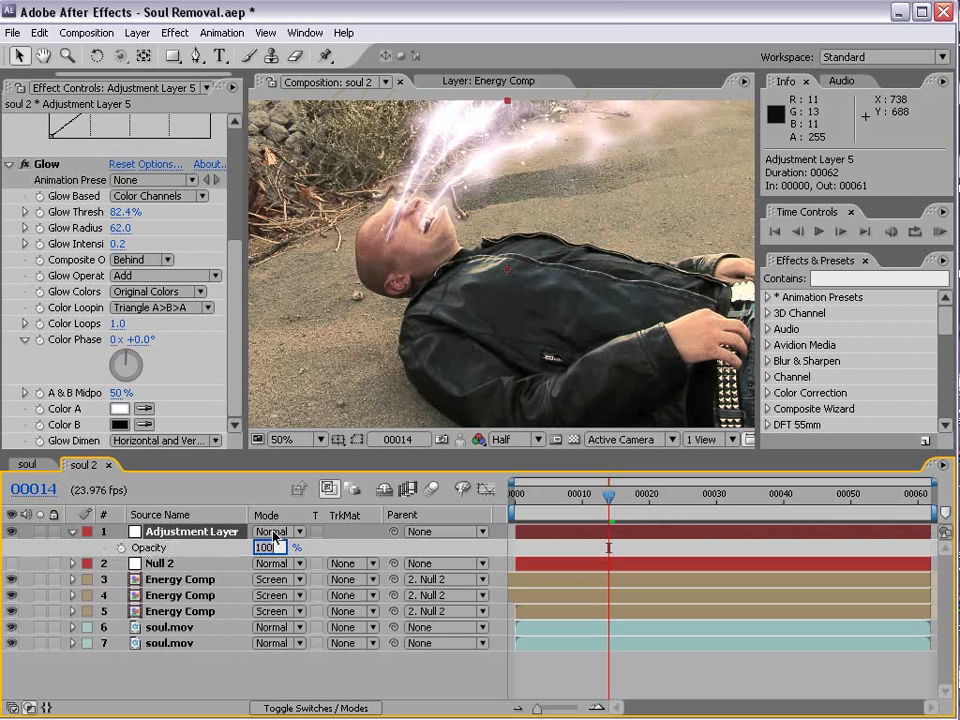
key(Return)
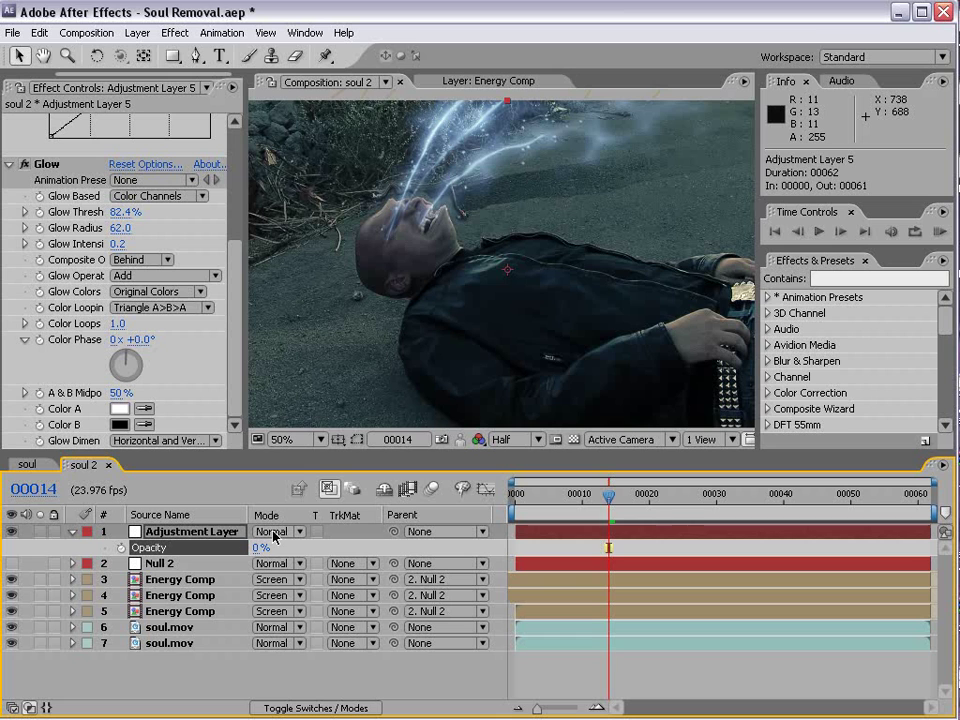
- Give the adjustment layer's Opacity the expression wiggle(8,100) and check its value graph along the timeline
alt+click(121, 548)
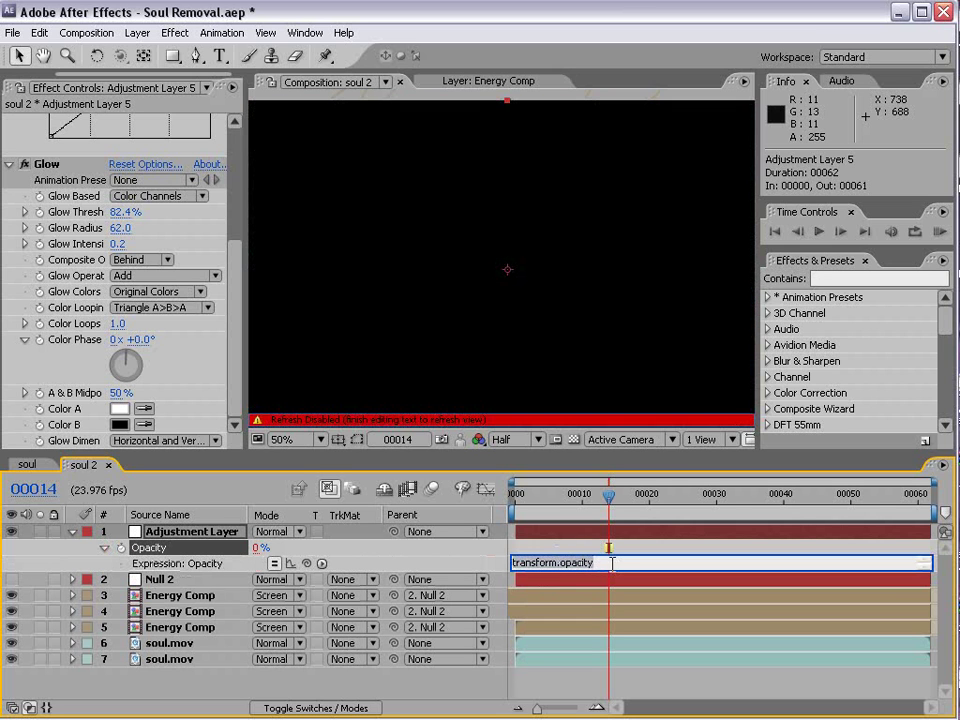
text(wiggle(5)
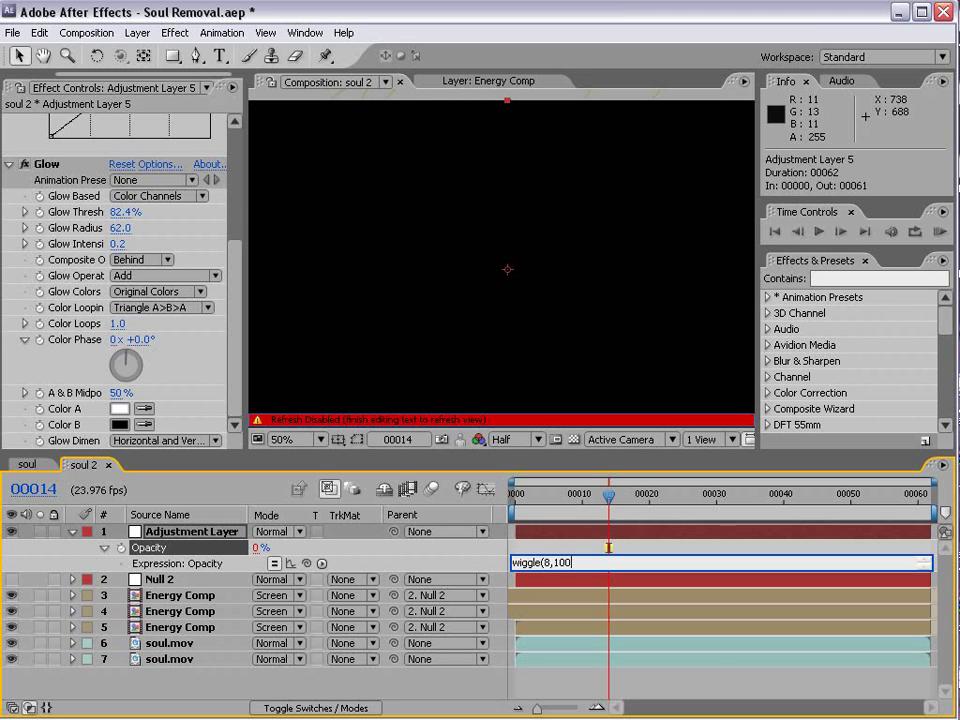
click(292, 565)
click(487, 490)
drag(522, 493, 595, 497)
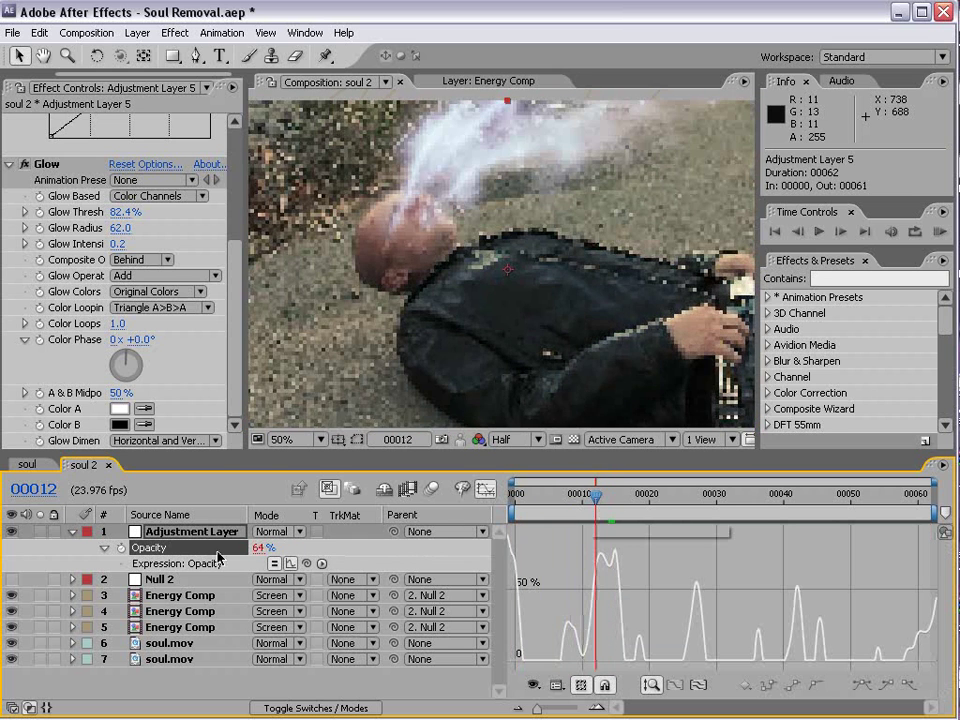
- Hide the expression graph and change the adjustment layer's Opacity expression to wiggle(10,100)
click(293, 565)
click(485, 491)
click(530, 562)
click(541, 562)
key(BackSpace)
text(10)
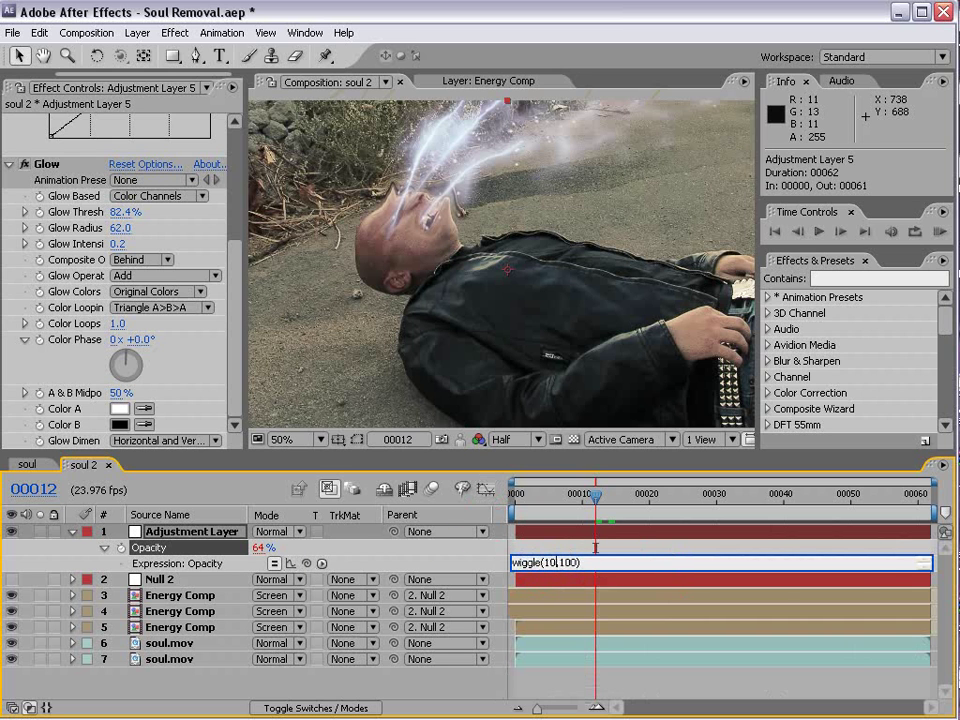
click(617, 679)
- Preview the flickering adjustment layer across the soul 2 timeline
scroll(538, 297, down, 2)
drag(596, 495, 803, 497)
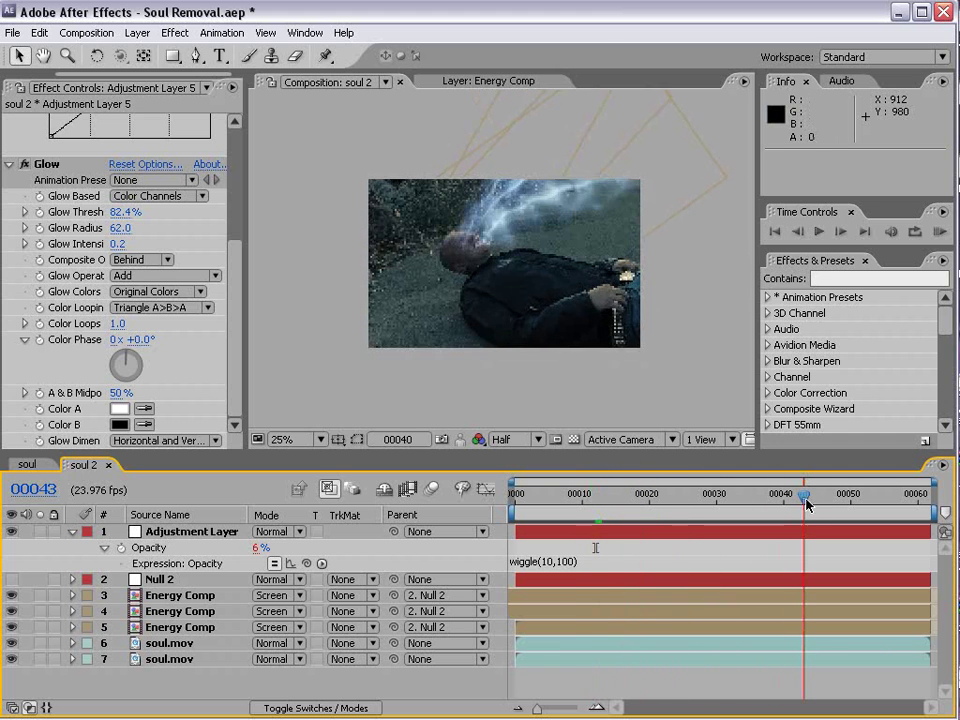
scroll(583, 338, up, 2)
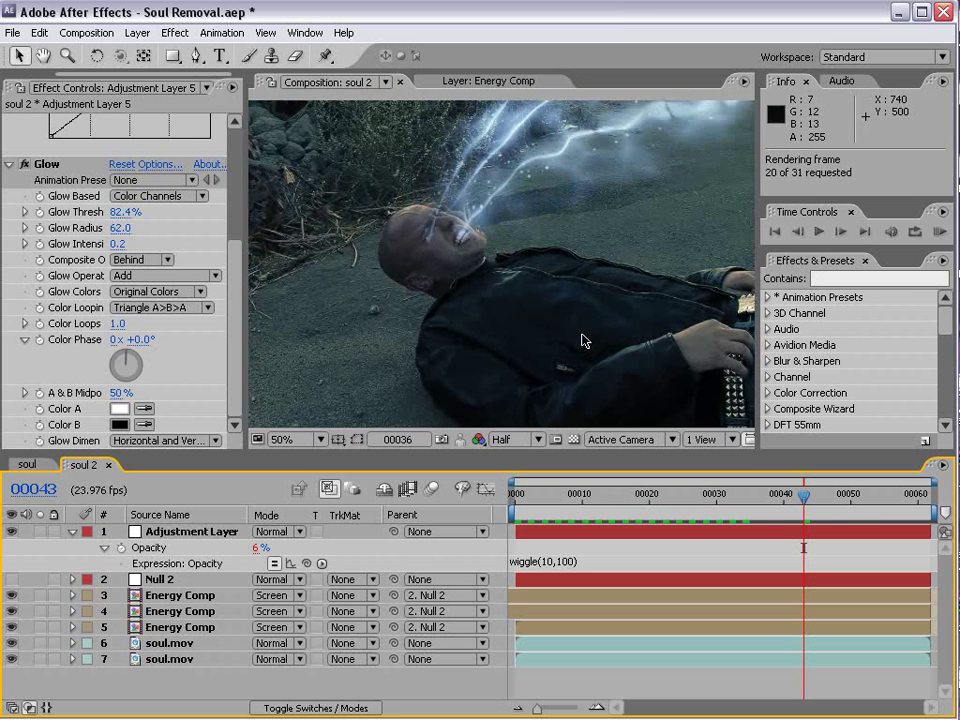
key(Escape)
- Solo the warped soul.mov copy to examine its distorted face up close, and then show all layers again
click(159, 642)
click(40, 643)
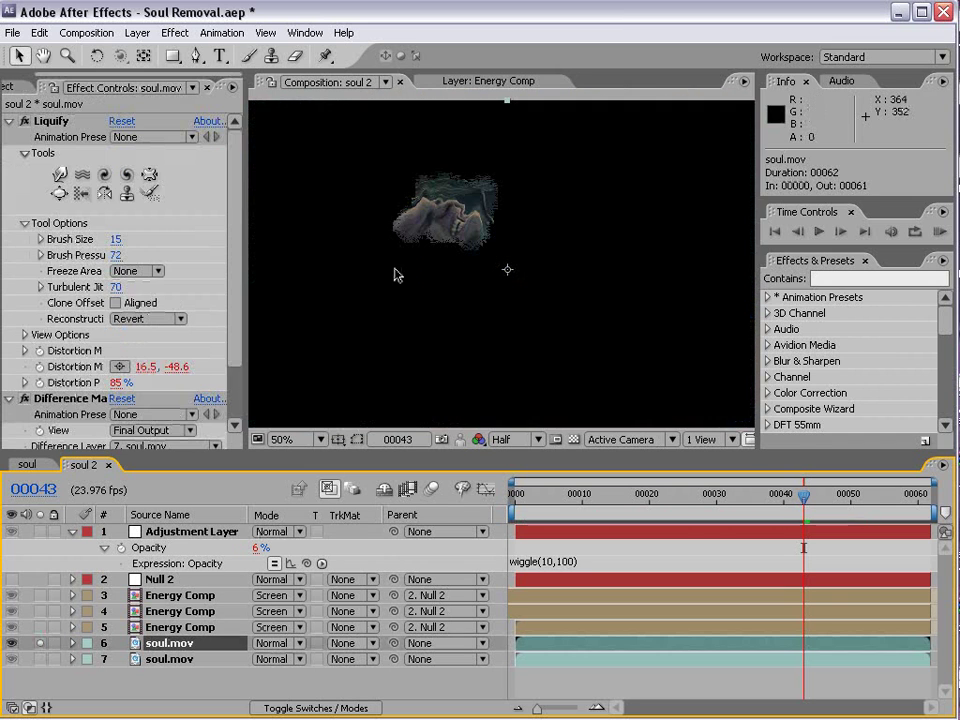
scroll(421, 204, up, 1)
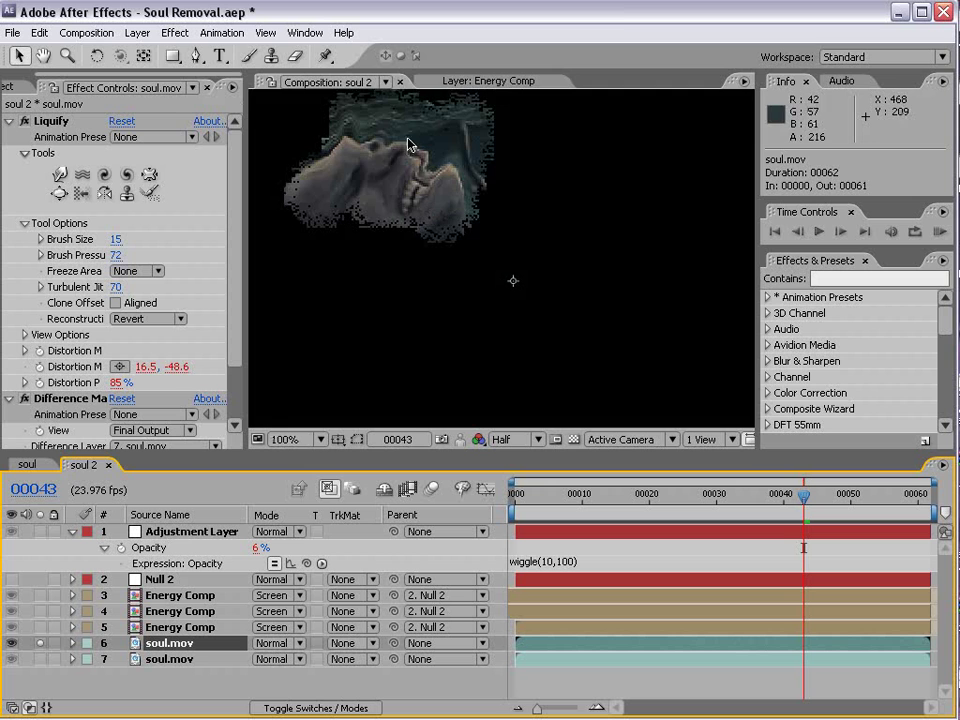
click(40, 643)
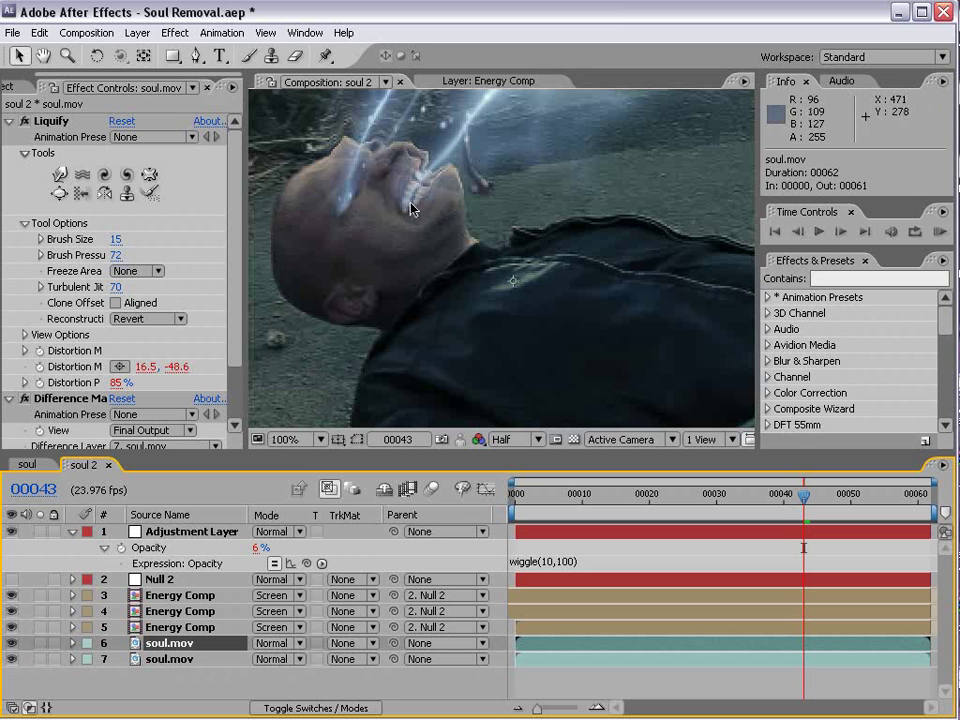
scroll(411, 208, down, 1)
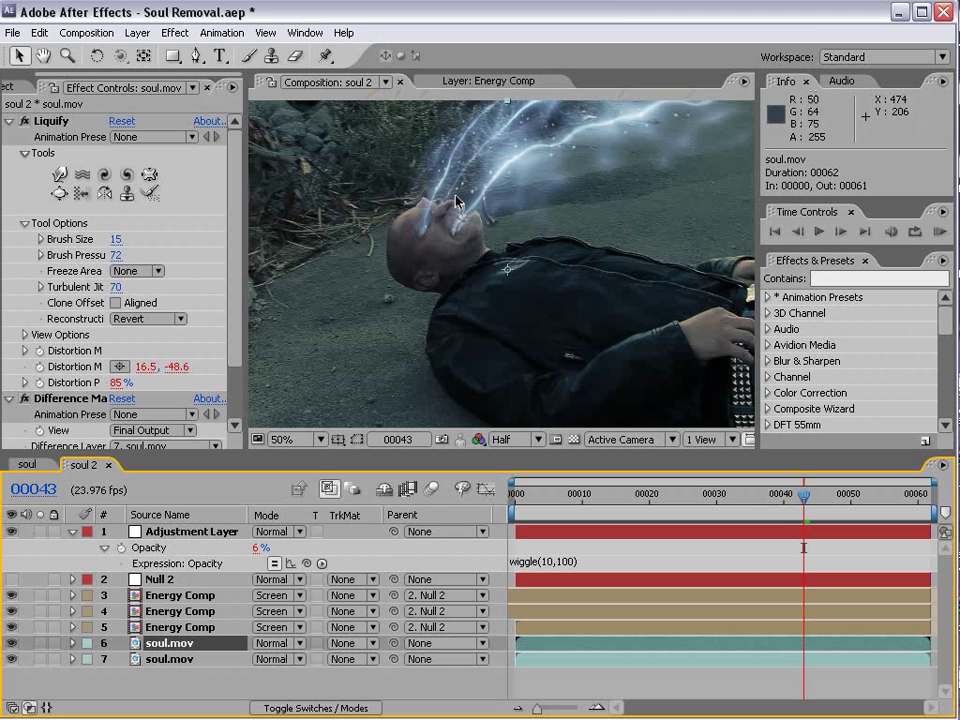
- Return soul 2 to its first frame and preview the finished soul composition for comparison
mouse_move(848, 497)
mouse_down()
mouse_move(930, 510)
mouse_move(468, 553)
mouse_up()
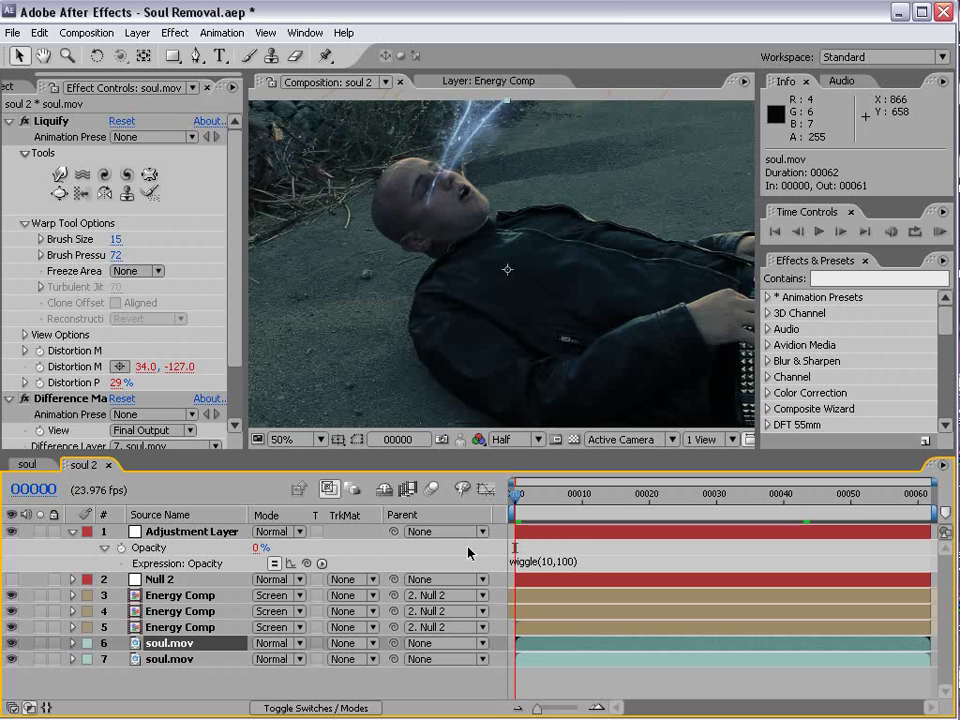
click(5, 88)
click(572, 662)
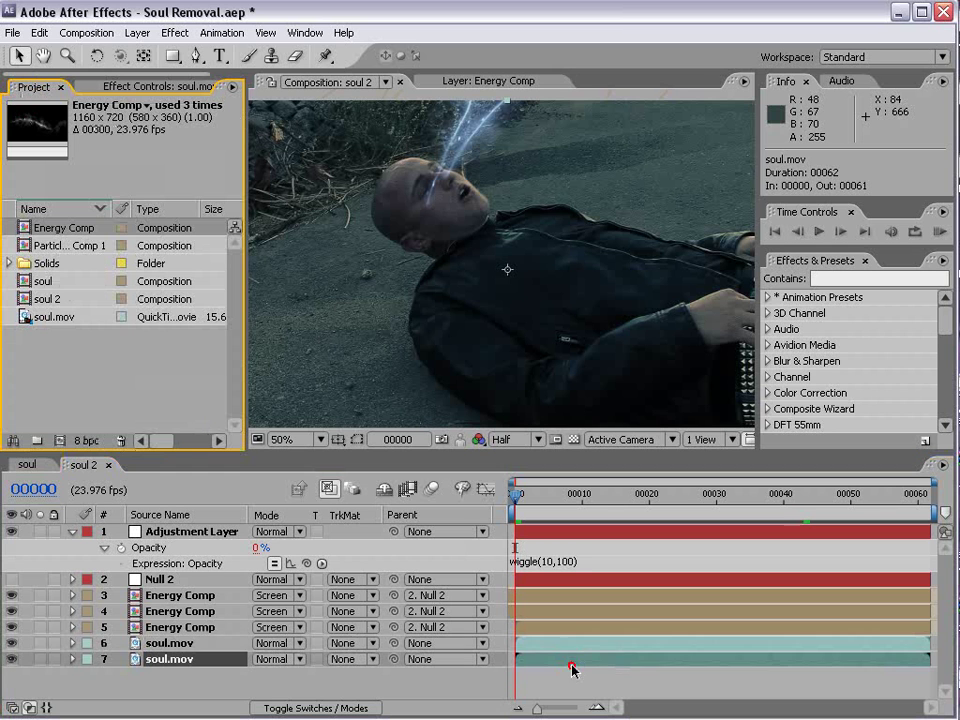
click(565, 686)
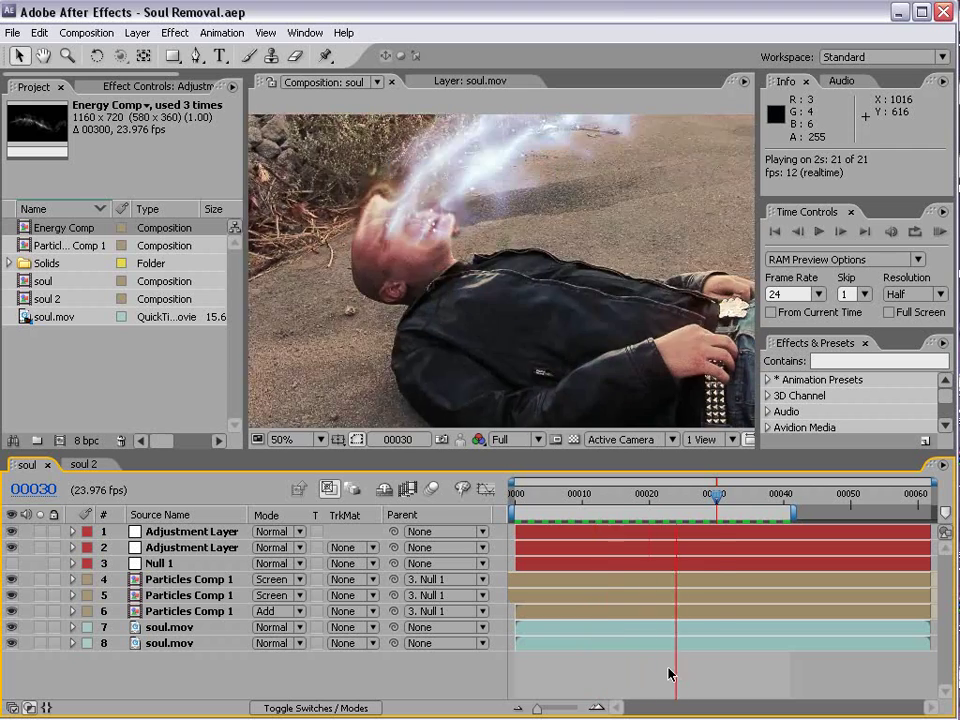
key(space)
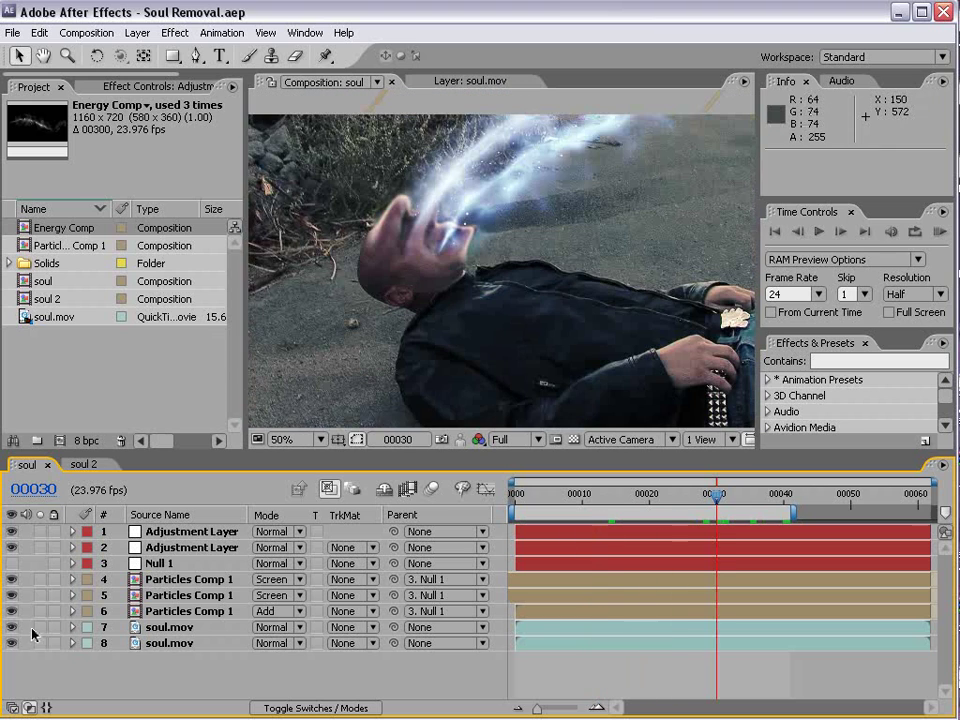
- Solo both soul.mov layers in the soul composition, compare the warped face with the portrait in Firefox, and unsolo them
drag(40, 628, 40, 641)
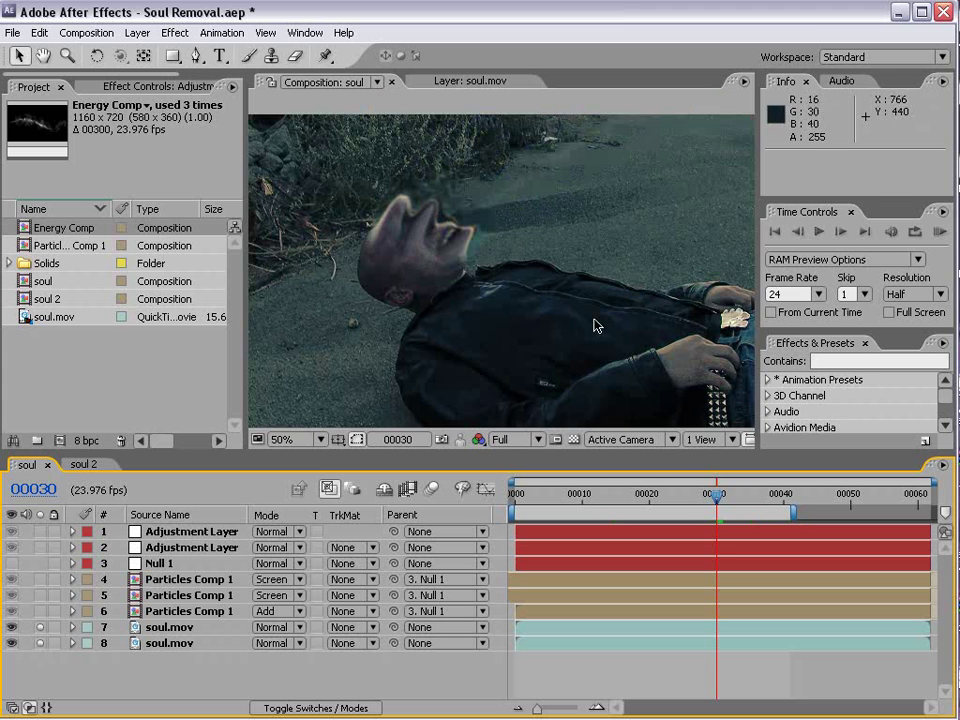
key(alt+Tab)
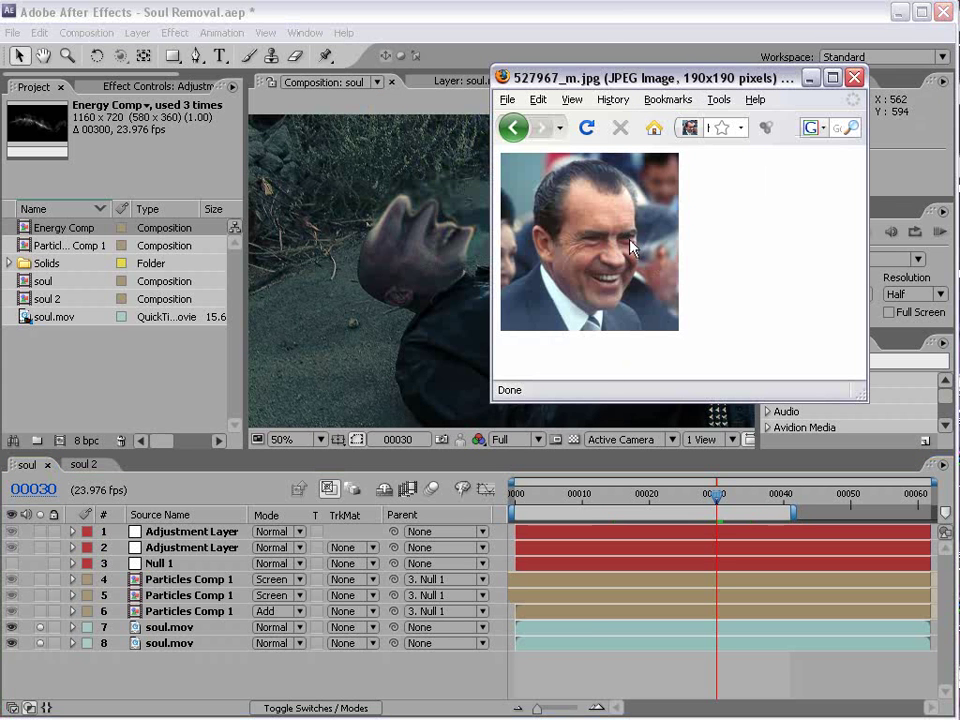
drag(37, 630, 40, 643)
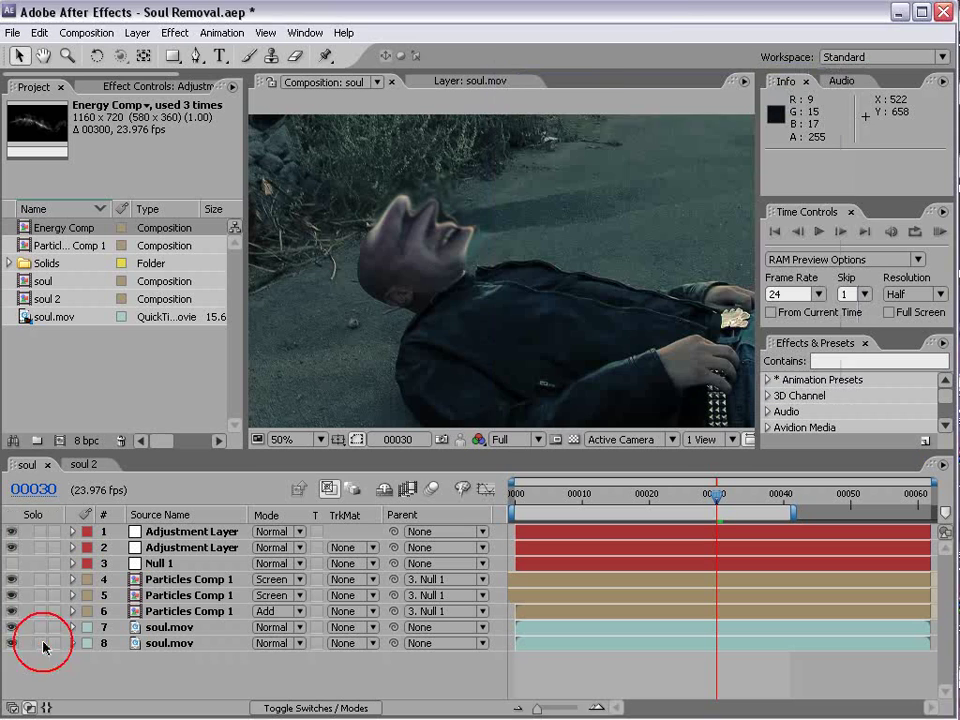
key(alt+Tab)
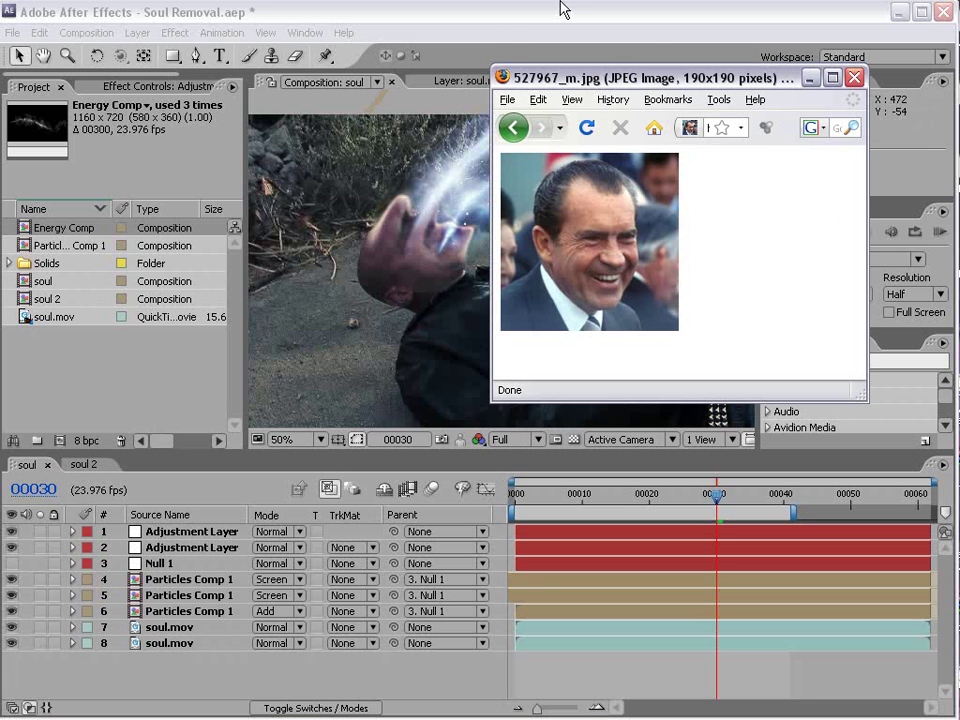
key(alt+Tab)
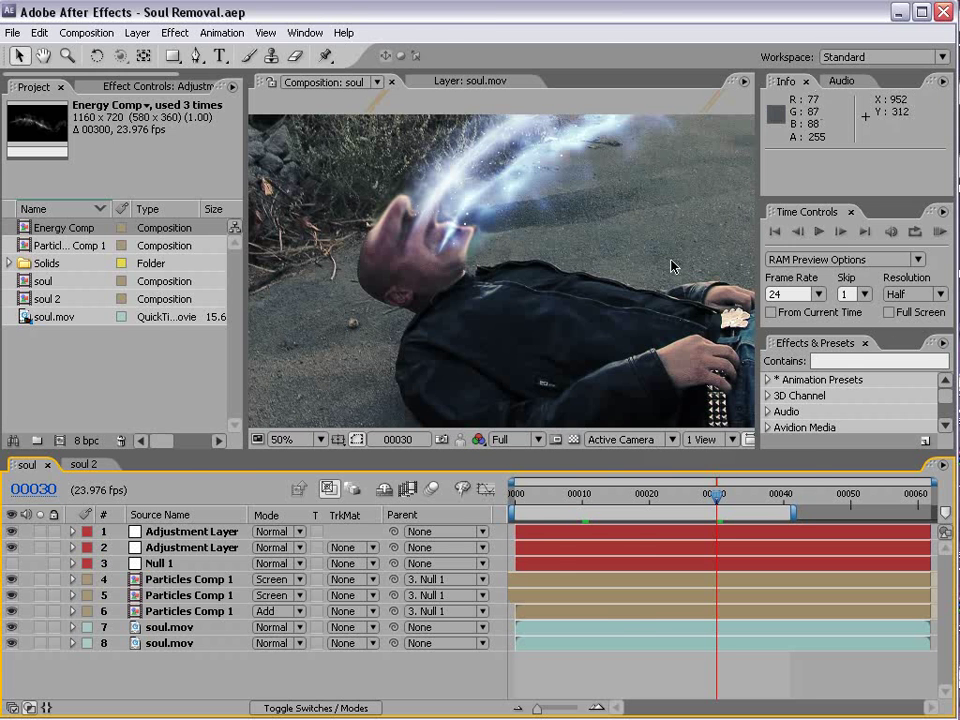
- Switch to Firefox and look through the products on the Video Copilot products page
key(alt+Tab)
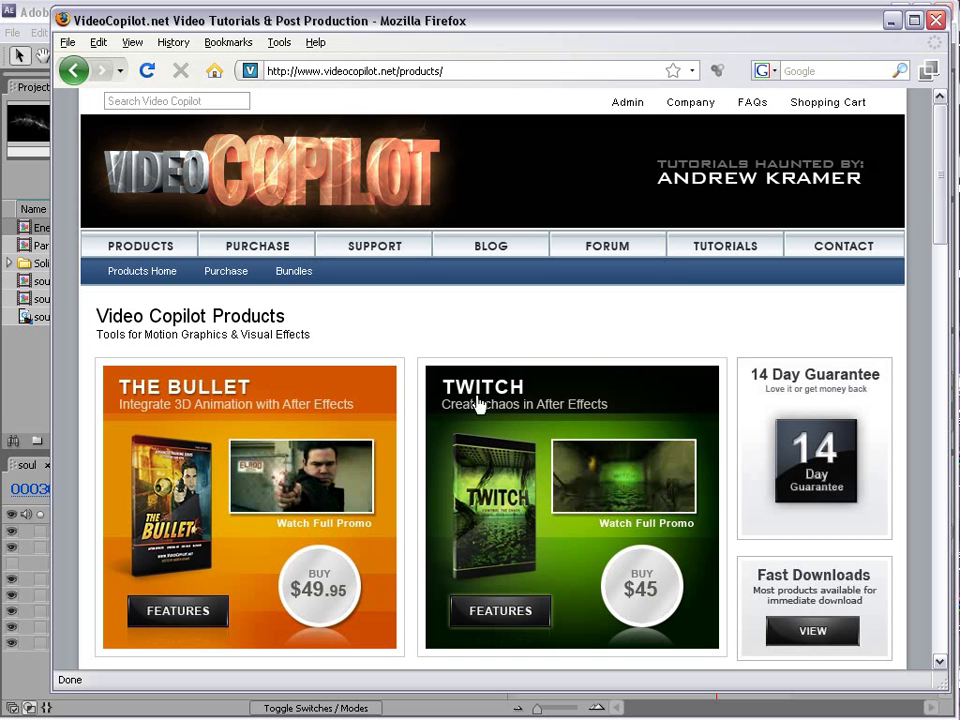
scroll(698, 428, down, 5)
scroll(698, 428, down, 7)
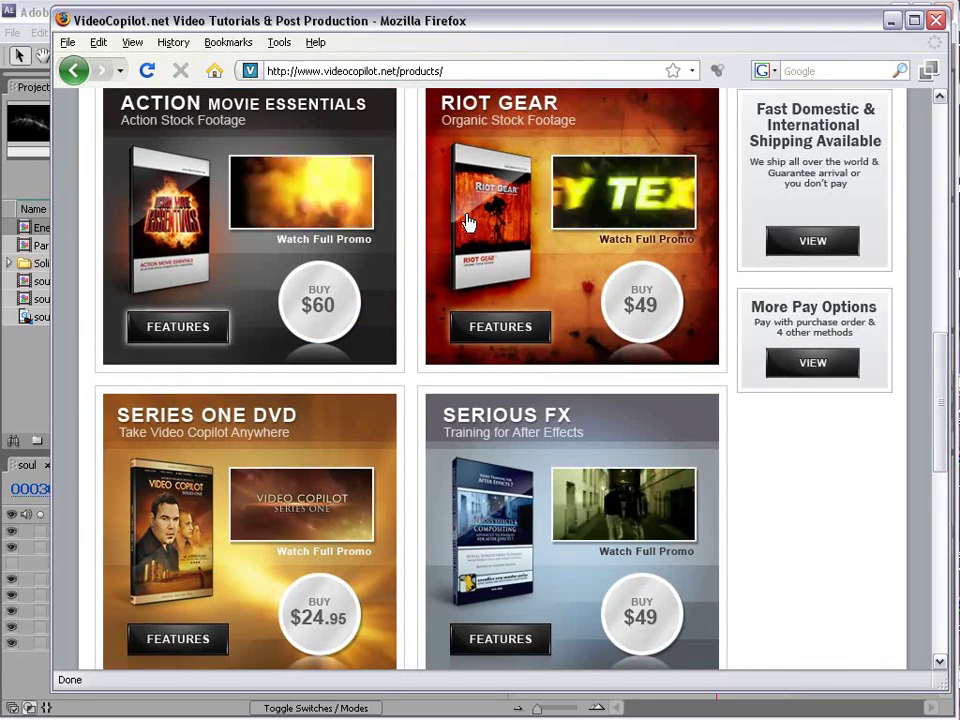
- Open the Video Copilot Tutorials page and look through its full list of tutorials, from the newest to the oldest
drag(940, 449, 941, 238)
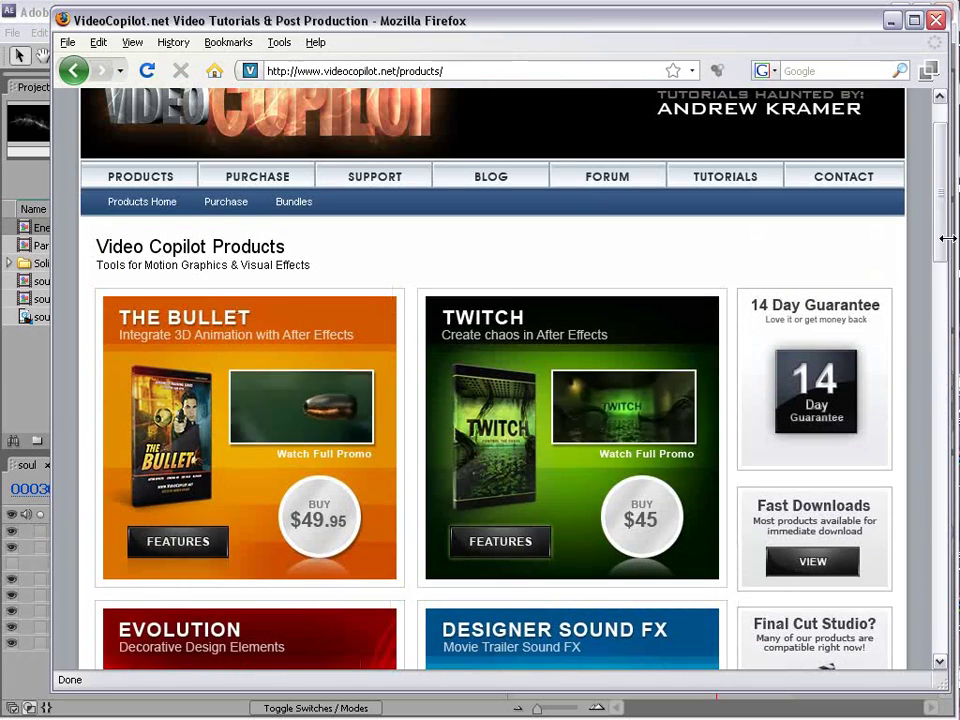
scroll(567, 289, up, 2)
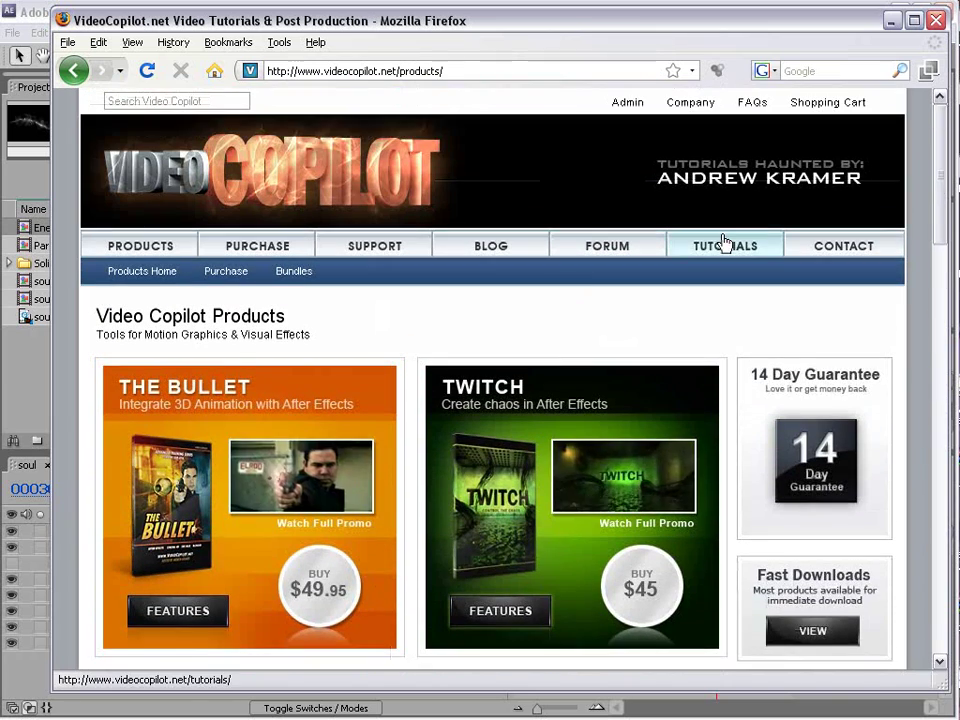
click(725, 245)
scroll(594, 266, down, 7)
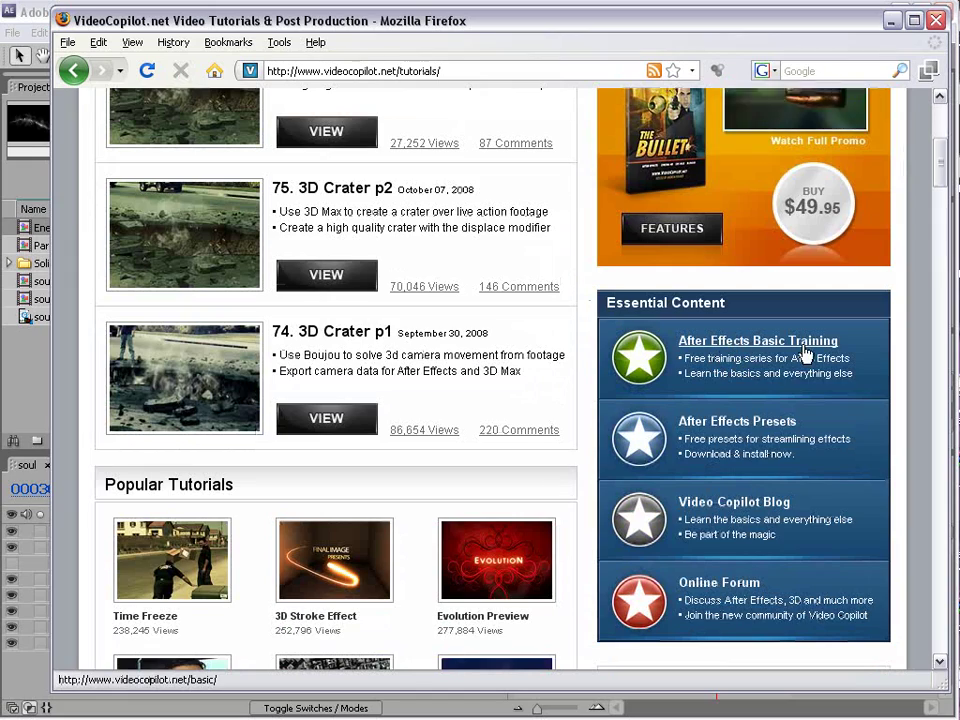
drag(940, 160, 906, 630)
scroll(474, 346, up, 9)
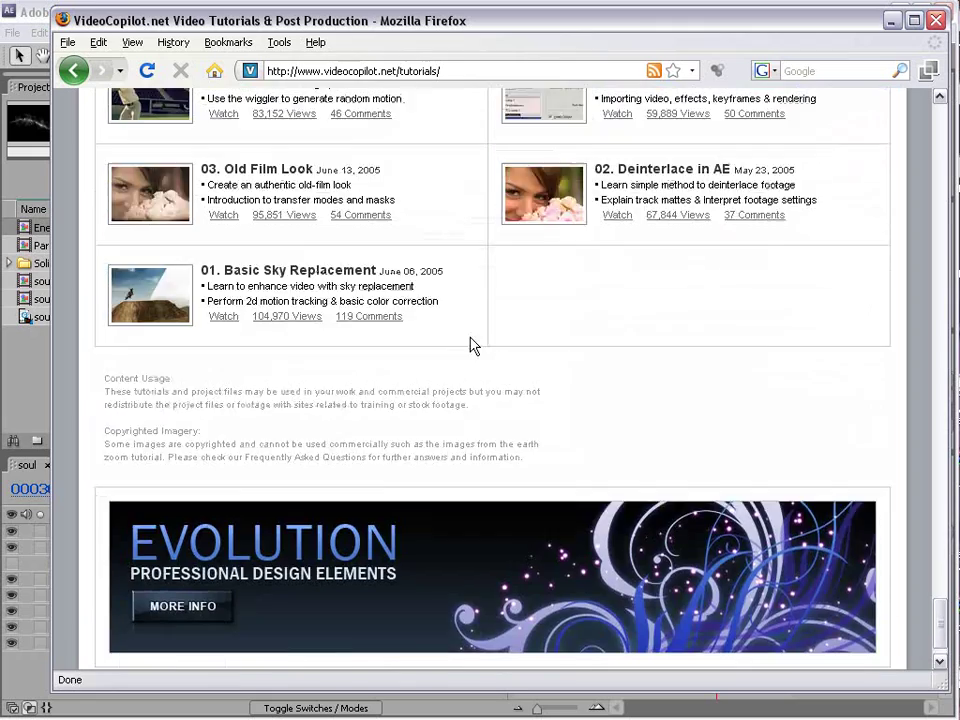
scroll(821, 476, up, 10)
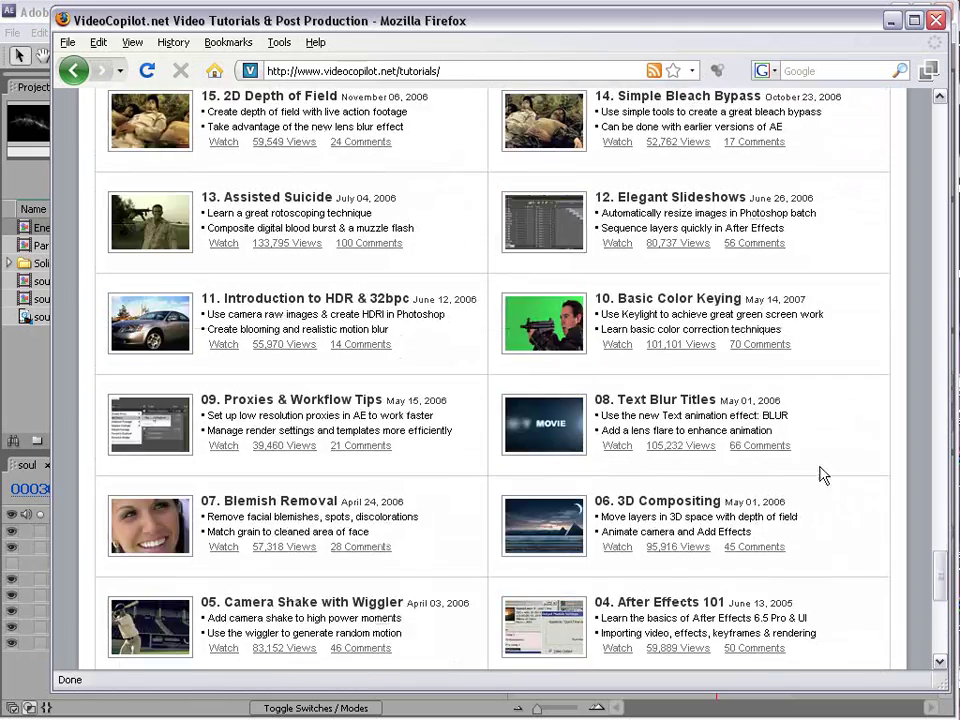
drag(945, 555, 947, 135)
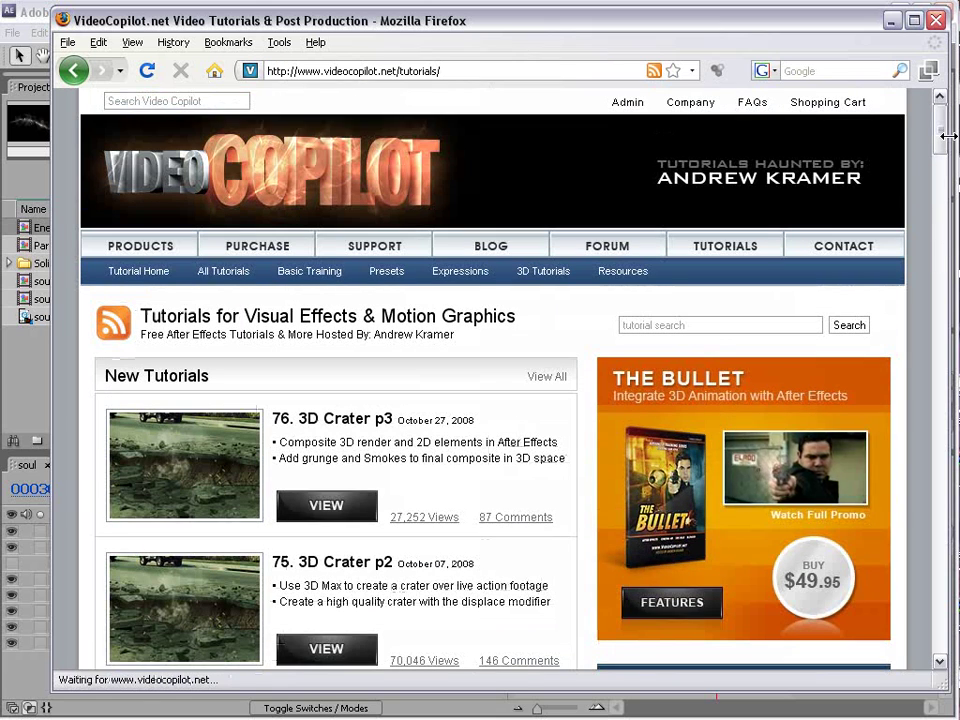